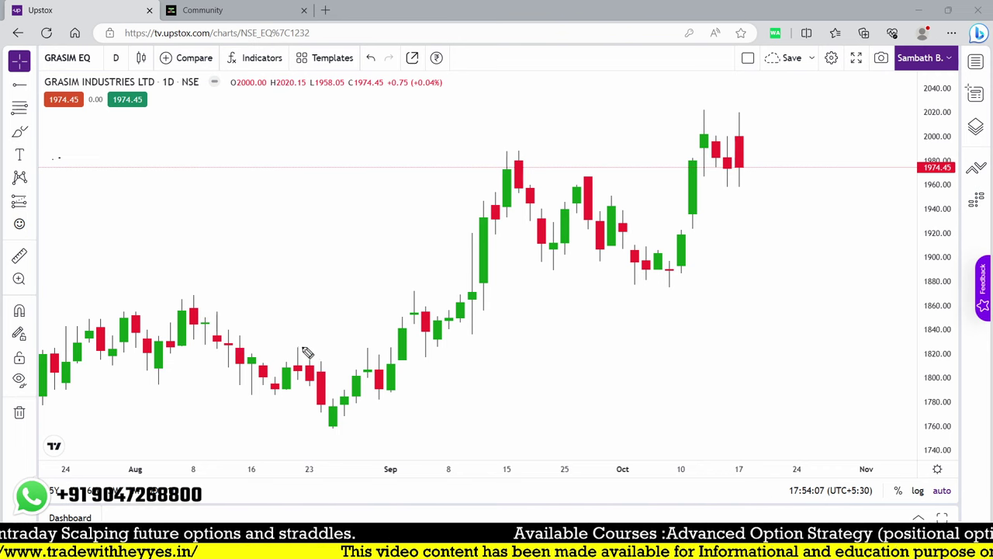
Annotate the late-August reversal on the Grasim chart: tick three candles, circle the low green candle, and trace the preceding fall and following rise
{"action": "mouse_move", "coordinate": [298, 343]}
{"action": "left_mouse_down"}
{"action": "mouse_move", "coordinate": [318, 336]}
{"action": "mouse_move", "coordinate": [339, 348]}
{"action": "left_mouse_up"}
{"action": "mouse_move", "coordinate": [338, 395]}
{"action": "left_mouse_down"}
{"action": "mouse_move", "coordinate": [323, 425]}
{"action": "mouse_move", "coordinate": [345, 403]}
{"action": "mouse_move", "coordinate": [332, 395]}
{"action": "left_mouse_up"}
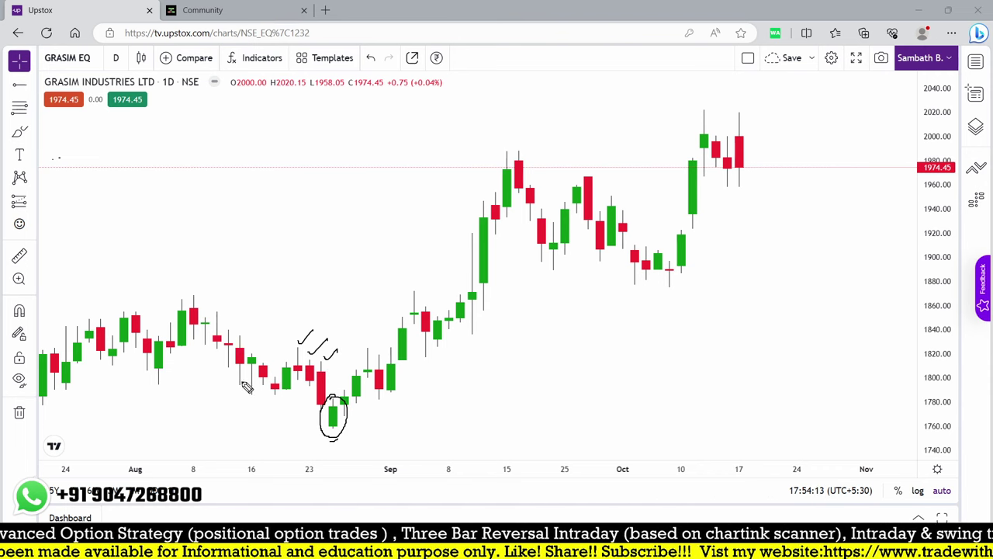
{"action": "mouse_move", "coordinate": [178, 304]}
{"action": "left_mouse_down"}
{"action": "mouse_move", "coordinate": [298, 412]}
{"action": "mouse_move", "coordinate": [368, 429]}
{"action": "mouse_move", "coordinate": [379, 360]}
{"action": "mouse_move", "coordinate": [443, 288]}
{"action": "mouse_move", "coordinate": [493, 203]}
{"action": "mouse_move", "coordinate": [501, 223]}
{"action": "left_mouse_up"}
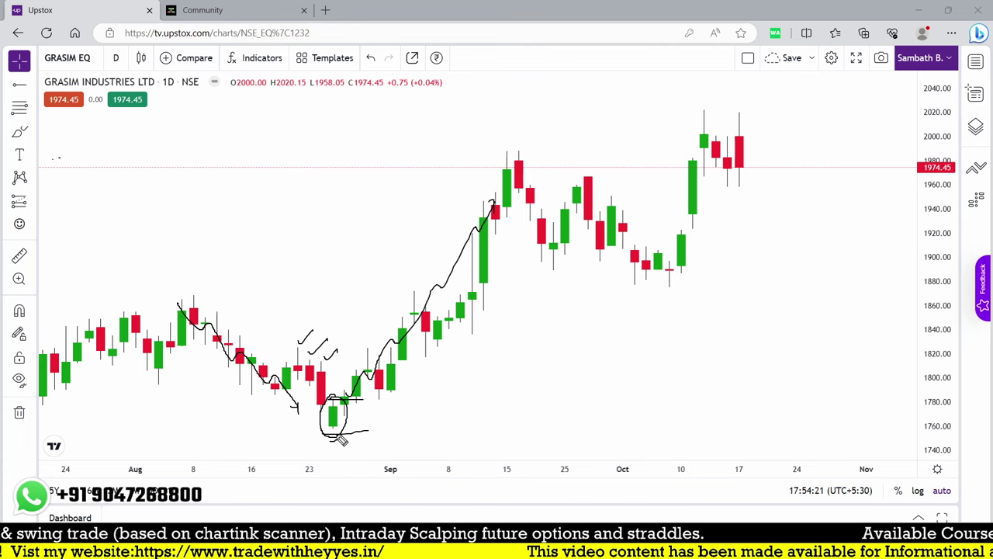
Handwrite and underline "Swing trading" notes below and above the Grasim price move, and clear all the annotations
{"action": "mouse_move", "coordinate": [393, 417]}
{"action": "left_mouse_down"}
{"action": "mouse_move", "coordinate": [425, 413]}
{"action": "mouse_move", "coordinate": [428, 427]}
{"action": "mouse_move", "coordinate": [444, 396]}
{"action": "mouse_move", "coordinate": [495, 374]}
{"action": "left_mouse_up"}
{"action": "left_click_drag", "start_coordinate": [420, 428], "coordinate": [522, 364]}
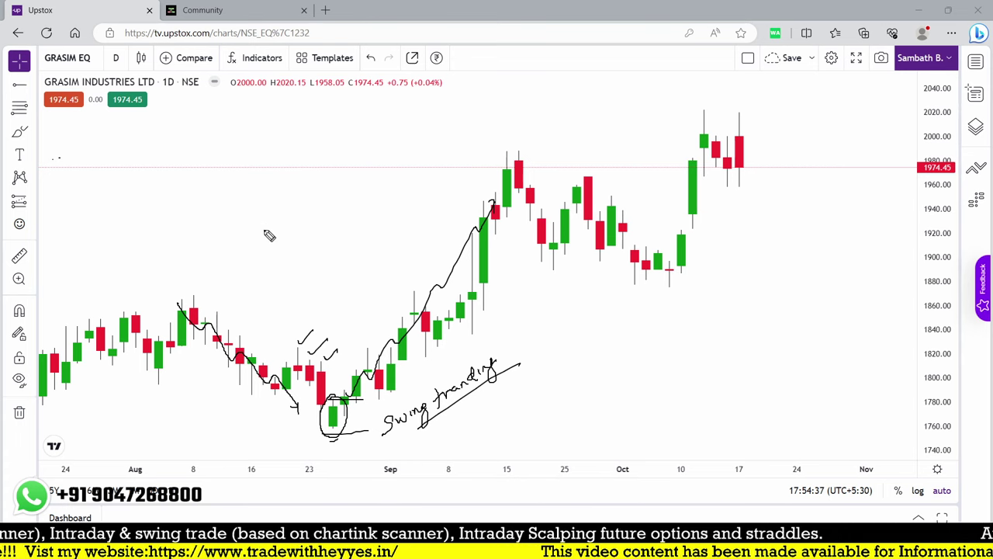
{"action": "mouse_move", "coordinate": [266, 213]}
{"action": "left_mouse_down"}
{"action": "mouse_move", "coordinate": [258, 231]}
{"action": "mouse_move", "coordinate": [287, 217]}
{"action": "mouse_move", "coordinate": [333, 165]}
{"action": "mouse_move", "coordinate": [349, 169]}
{"action": "left_mouse_up"}
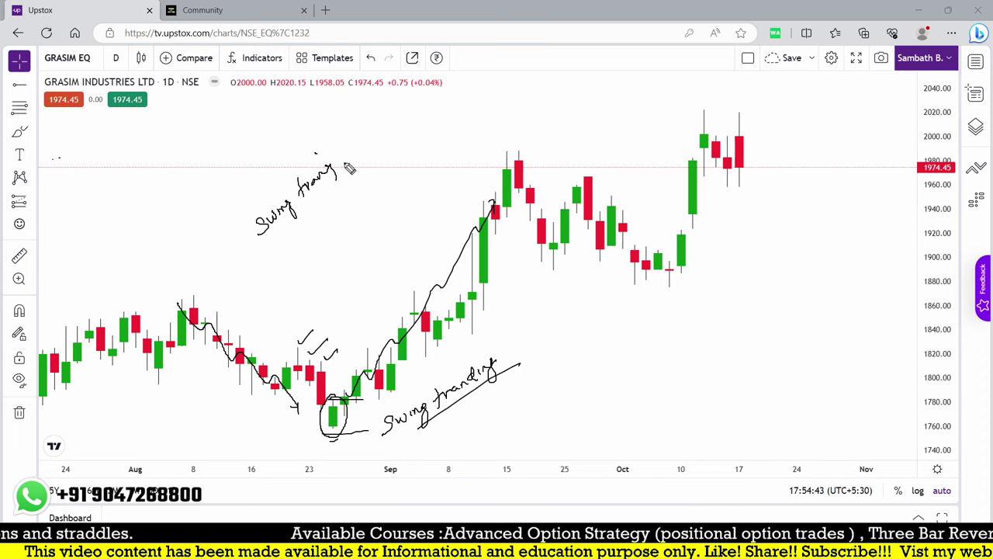
{"action": "mouse_move", "coordinate": [276, 250]}
{"action": "left_mouse_down"}
{"action": "mouse_move", "coordinate": [362, 180]}
{"action": "mouse_move", "coordinate": [391, 140]}
{"action": "left_mouse_up"}
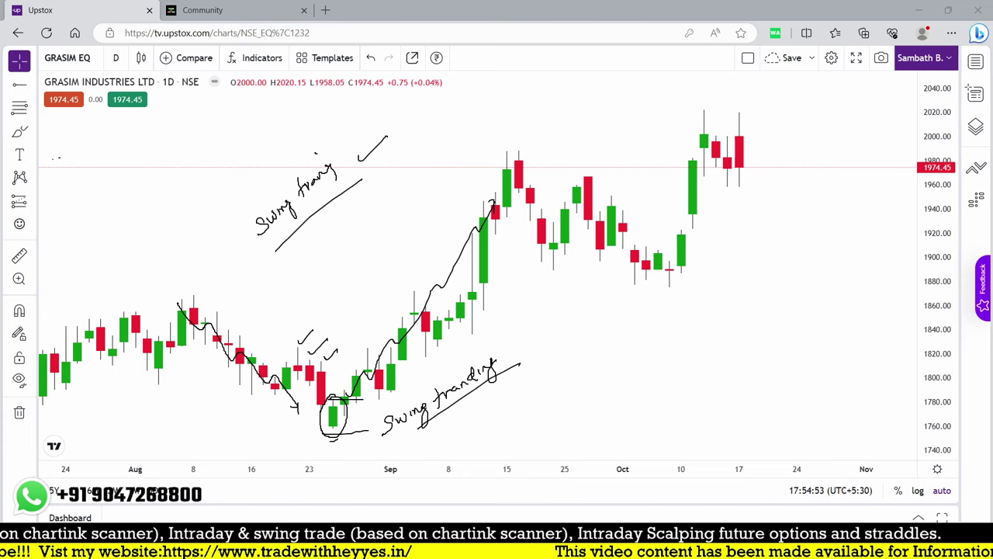
{"action": "key", "text": "Escape"}
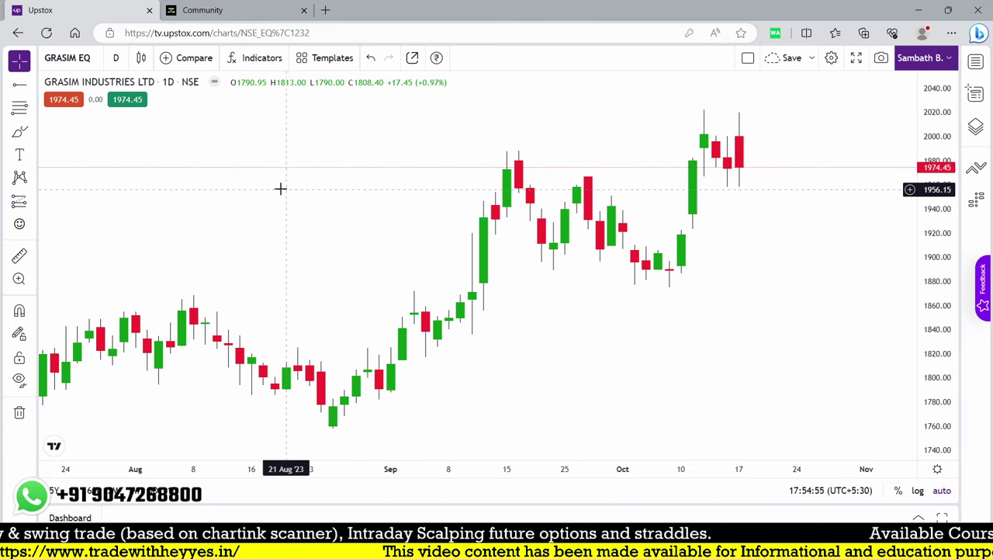
Switch the chart to the ICICI Bank equity symbol on NSE
{"action": "type", "text": "icici"}
{"action": "key", "text": "Down"}
{"action": "key", "text": "Down"}
{"action": "key", "text": "Down"}
{"action": "key", "text": "Down"}
{"action": "key", "text": "Down"}
{"action": "key", "text": "Down"}
{"action": "key", "text": "Return"}
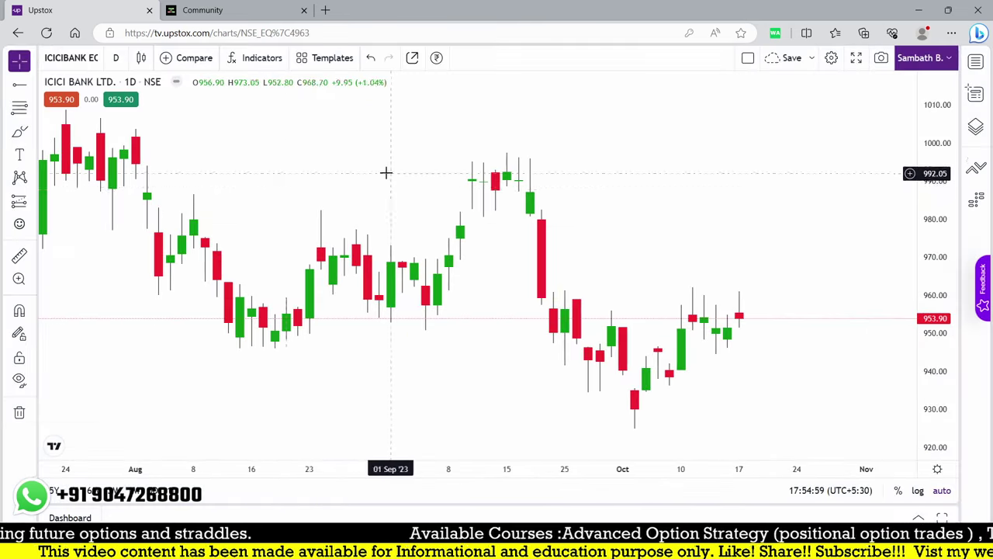
Examine the ICICI Bank daily price history from late March to mid-October for a similar reversal pattern
{"action": "scroll", "coordinate": [388, 180], "scroll_direction": "down", "scroll_amount": 2}
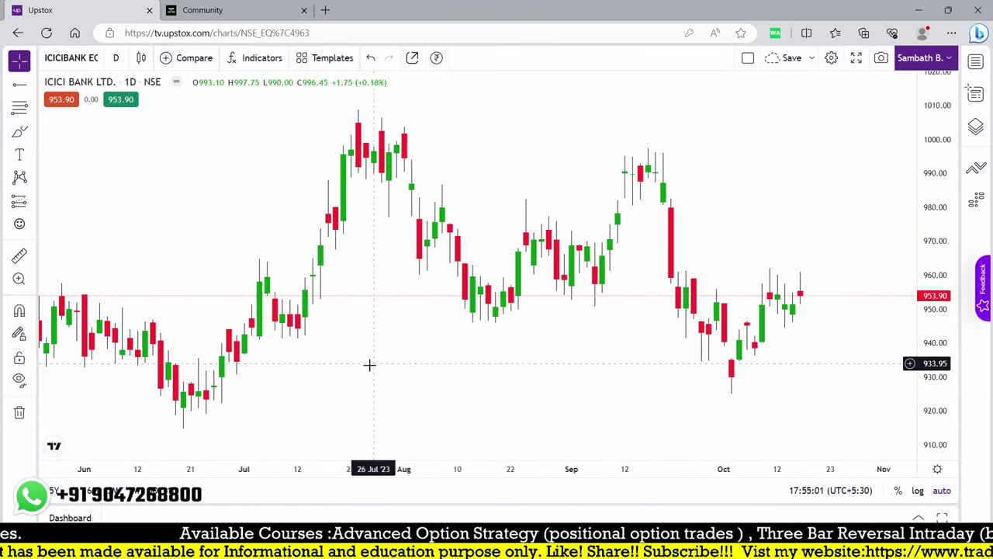
{"action": "left_click_drag", "start_coordinate": [375, 362], "coordinate": [499, 350]}
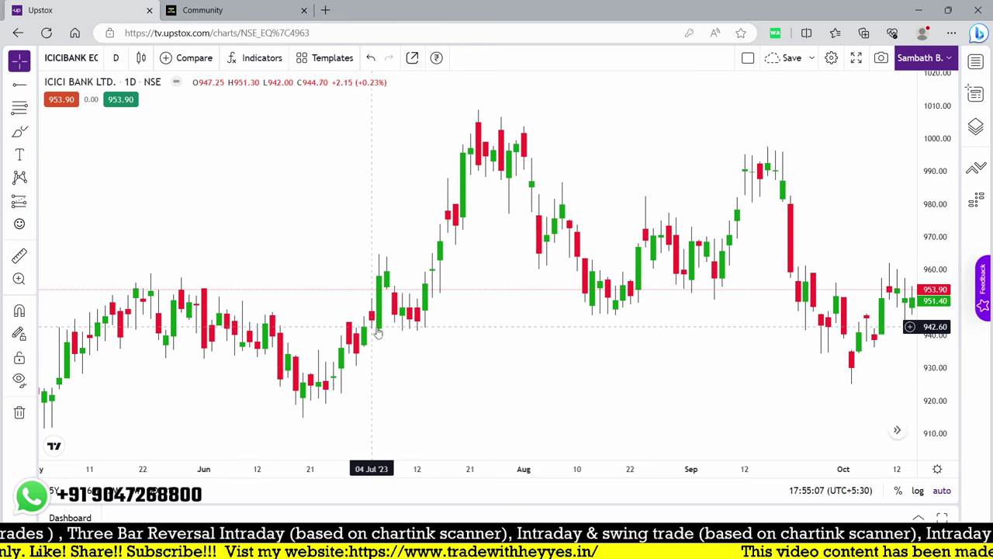
{"action": "scroll", "coordinate": [363, 348], "scroll_direction": "up", "scroll_amount": 2}
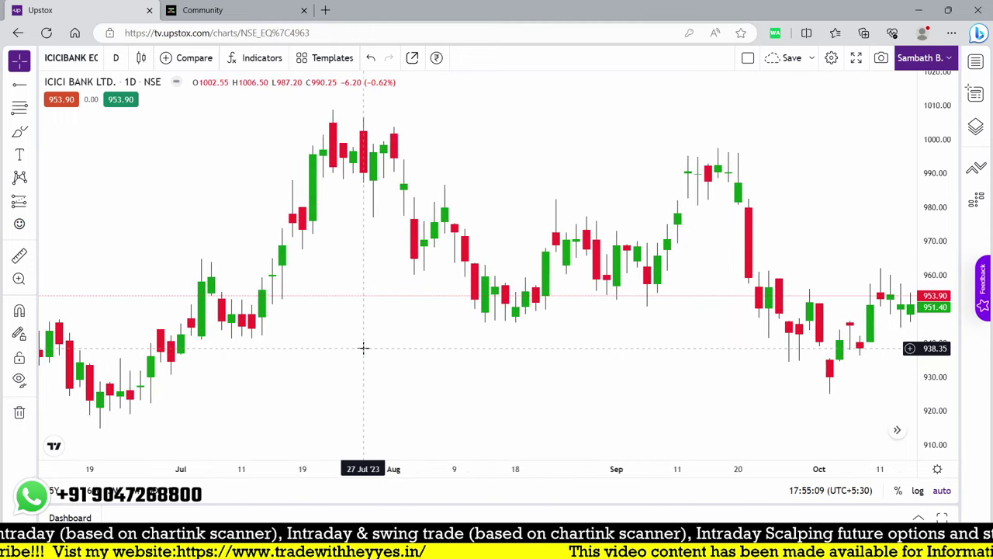
{"action": "left_click_drag", "start_coordinate": [252, 404], "coordinate": [634, 397]}
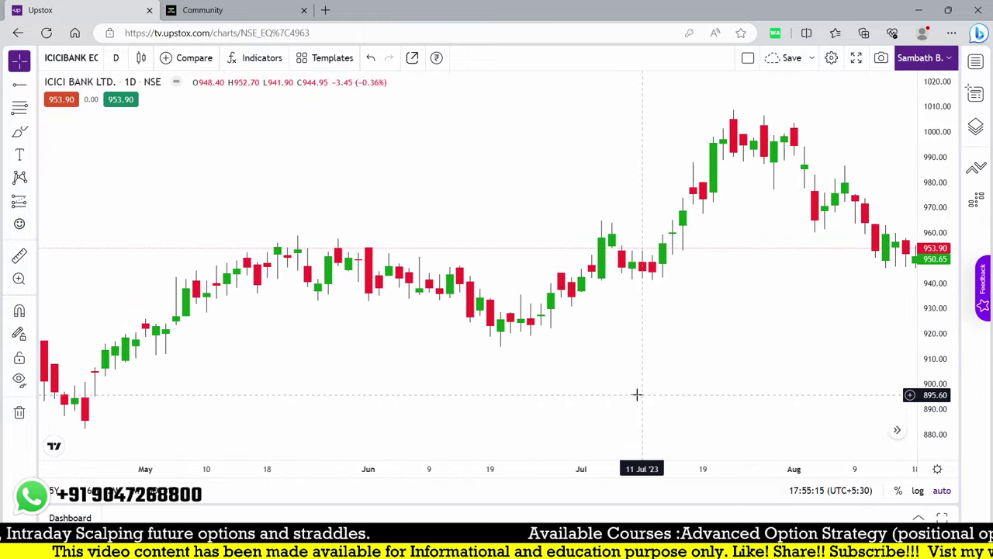
{"action": "scroll", "coordinate": [603, 399], "scroll_direction": "left", "scroll_amount": 3}
{"action": "scroll", "coordinate": [605, 364], "scroll_direction": "left", "scroll_amount": 2}
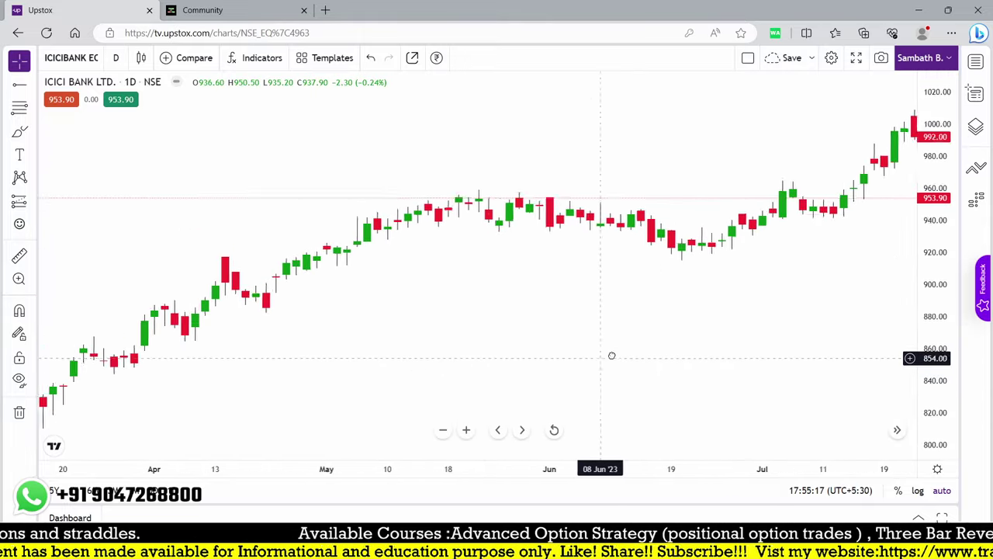
{"action": "left_click_drag", "start_coordinate": [643, 316], "coordinate": [94, 362]}
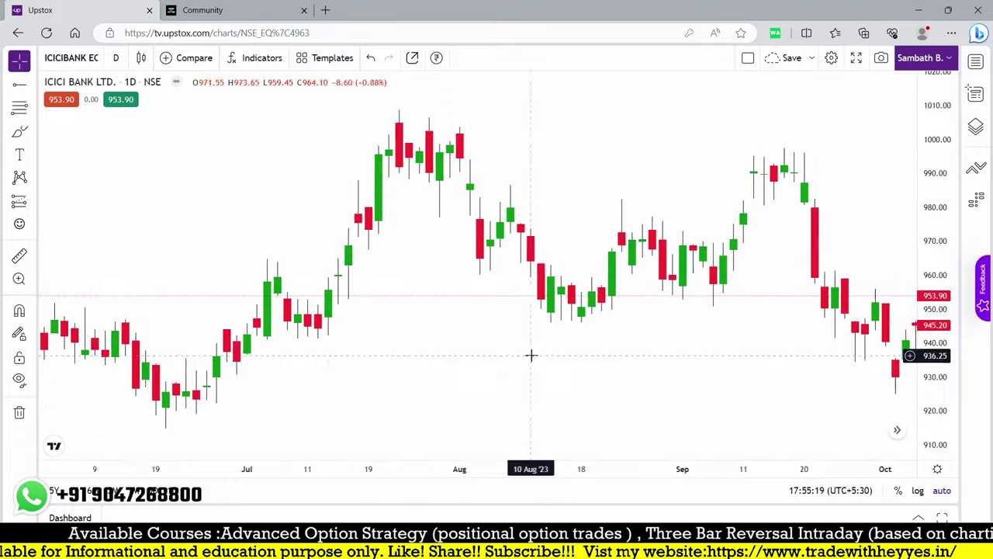
{"action": "left_click_drag", "start_coordinate": [532, 355], "coordinate": [338, 372]}
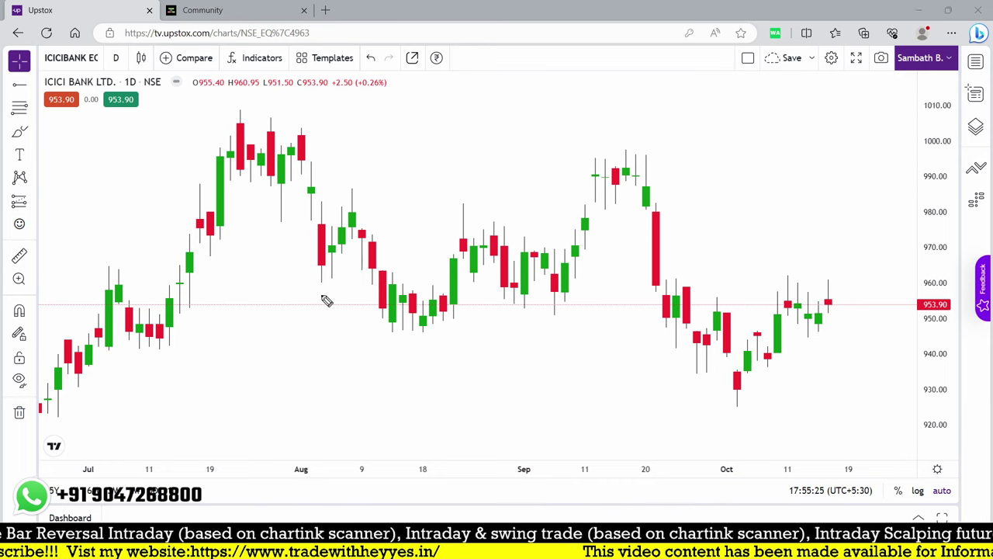
Annotate the mid-August ICICI Bank reversal: tick three red candles, mark the green candle's high and low, and trace the rise into September
{"action": "mouse_move", "coordinate": [366, 222]}
{"action": "left_mouse_down"}
{"action": "mouse_move", "coordinate": [392, 198]}
{"action": "mouse_move", "coordinate": [406, 208]}
{"action": "left_mouse_up"}
{"action": "mouse_move", "coordinate": [390, 249]}
{"action": "left_mouse_down"}
{"action": "mouse_move", "coordinate": [409, 241]}
{"action": "mouse_move", "coordinate": [412, 273]}
{"action": "left_mouse_up"}
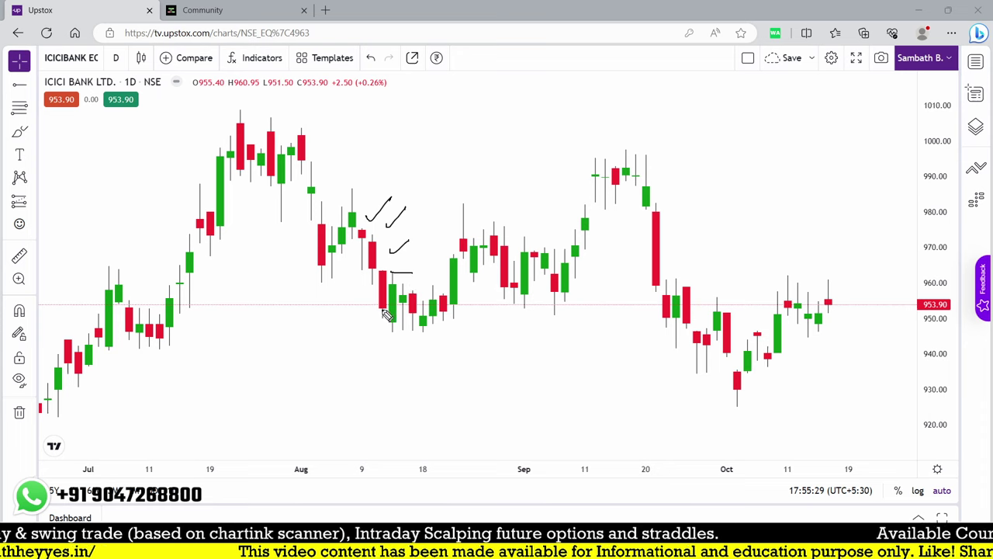
{"action": "left_click_drag", "start_coordinate": [388, 332], "coordinate": [404, 332]}
{"action": "mouse_move", "coordinate": [393, 273]}
{"action": "left_mouse_down"}
{"action": "mouse_move", "coordinate": [450, 267]}
{"action": "mouse_move", "coordinate": [610, 156]}
{"action": "mouse_move", "coordinate": [605, 164]}
{"action": "left_mouse_up"}
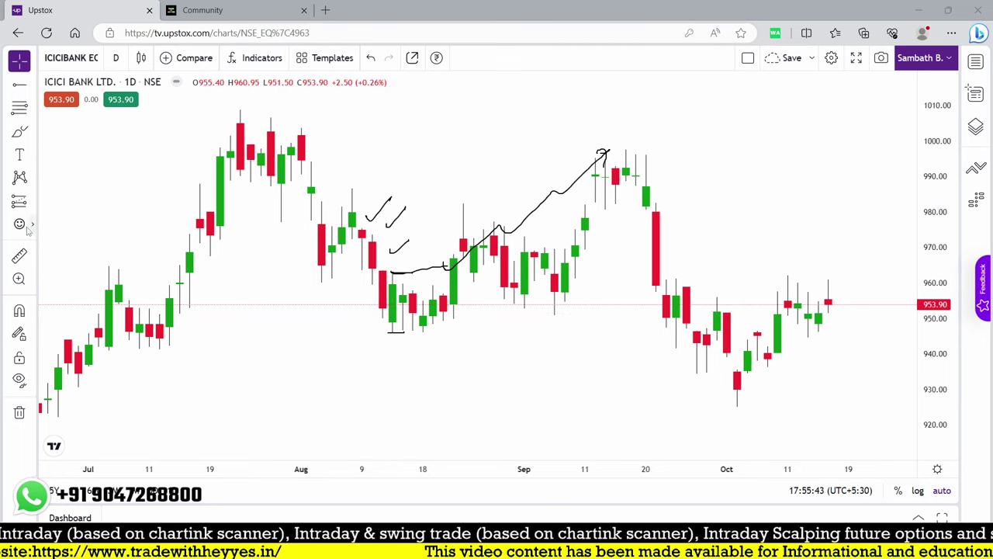
Measure the price move from the high of the 14 August green candle up towards the September peak
{"action": "left_click", "coordinate": [25, 255]}
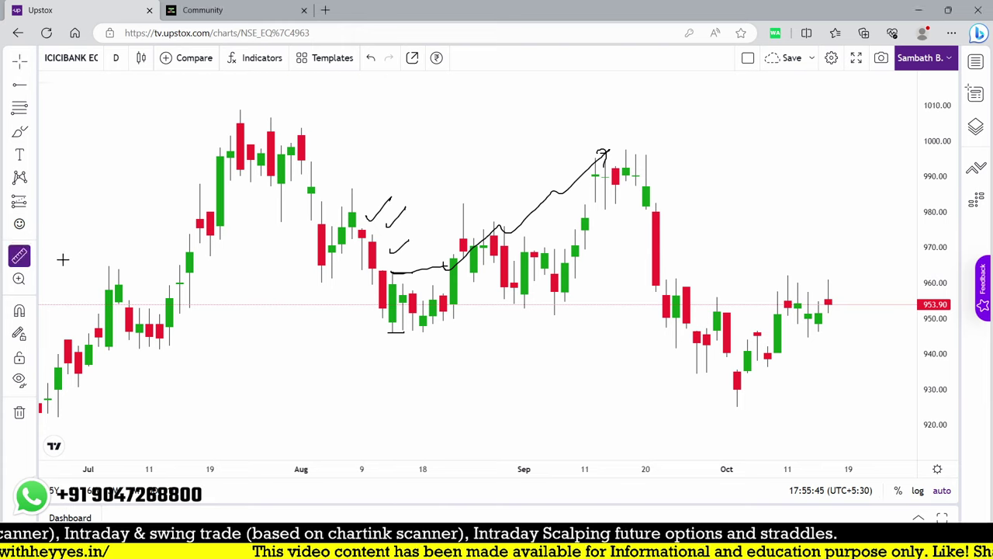
{"action": "mouse_move", "coordinate": [392, 274]}
{"action": "left_mouse_down"}
{"action": "mouse_move", "coordinate": [513, 332]}
{"action": "mouse_move", "coordinate": [618, 191]}
{"action": "mouse_move", "coordinate": [623, 147]}
{"action": "left_mouse_up"}
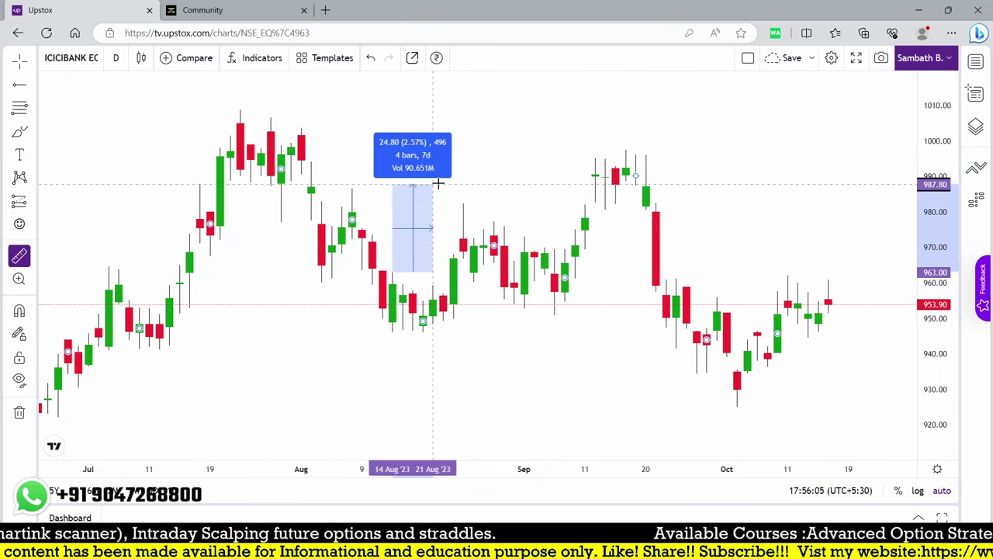
{"action": "left_click", "coordinate": [545, 144]}
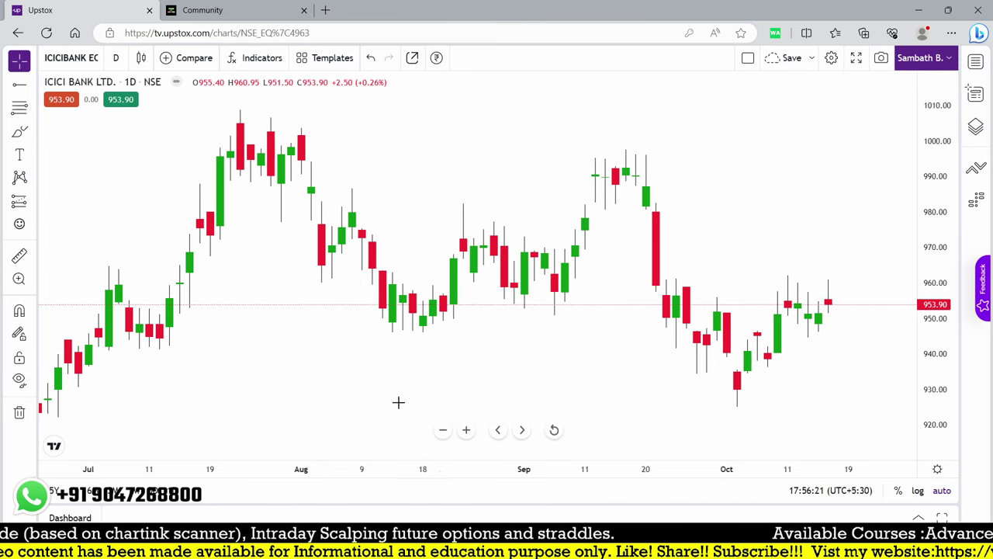
Close the Community page and load the Chartink website in a second browser tab
{"action": "left_click", "coordinate": [304, 11]}
{"action": "left_click", "coordinate": [170, 10]}
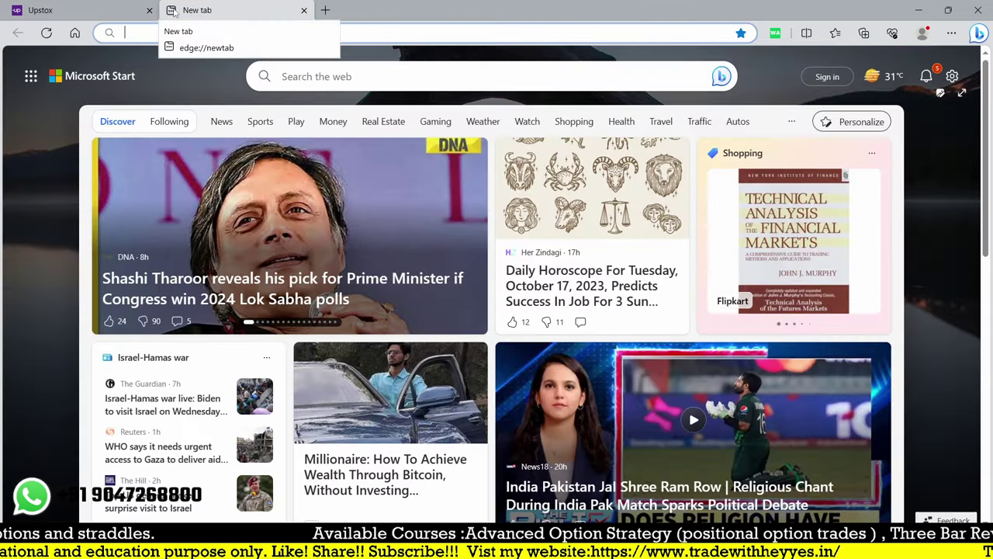
{"action": "type", "text": "is"}
{"action": "key", "text": "BackSpace"}
{"action": "key", "text": "BackSpace"}
{"action": "type", "text": "ch"}
{"action": "key", "text": "Return"}
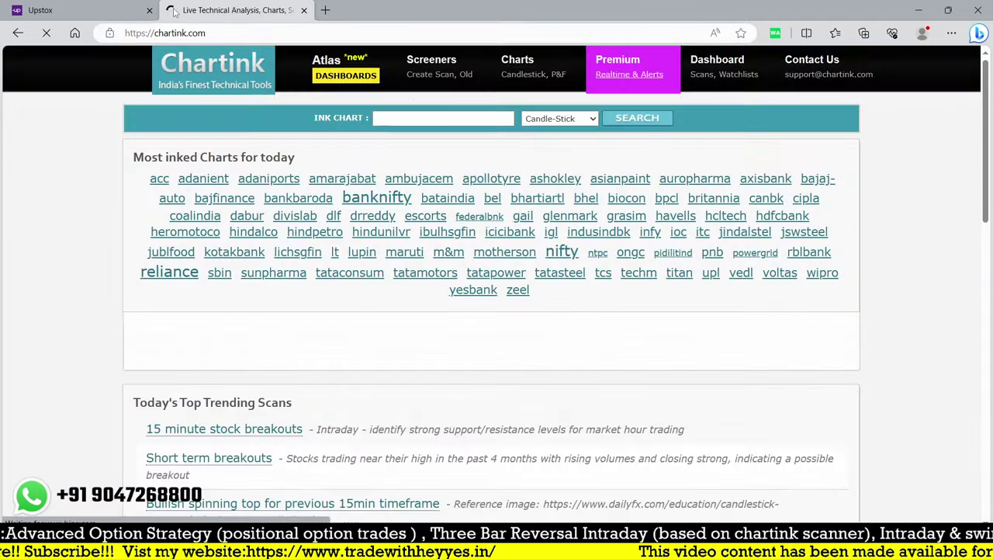
Start a new stock scan in the screener and set its segment to futures
{"action": "left_click", "coordinate": [429, 75]}
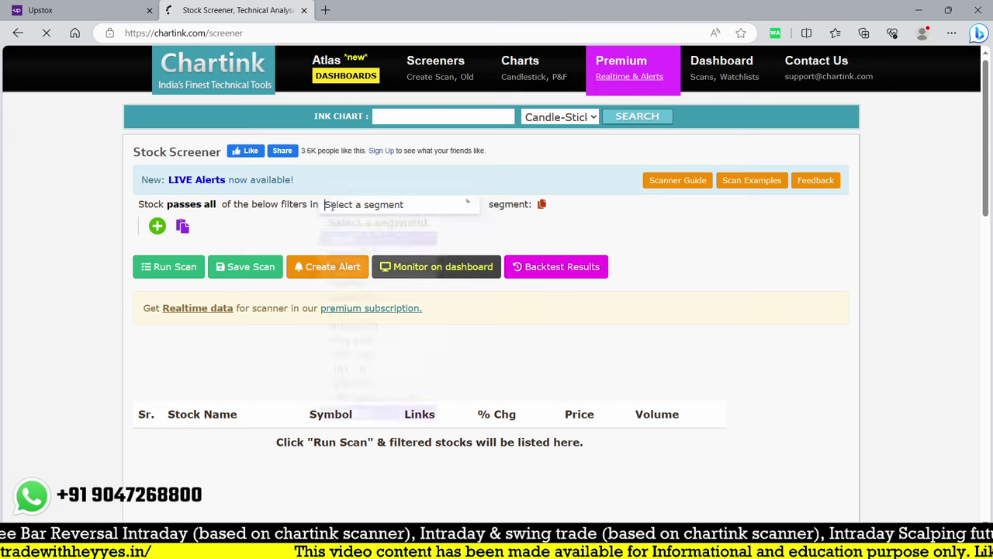
{"action": "left_click", "coordinate": [330, 204]}
{"action": "left_click", "coordinate": [351, 283]}
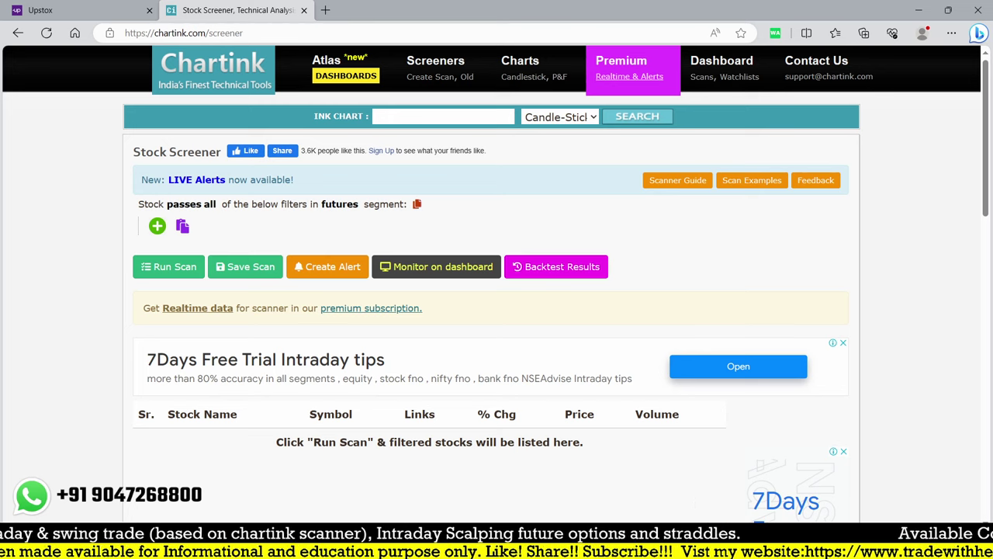
Add a scan filter requiring Daily Close Less than Daily Open
{"action": "left_click", "coordinate": [158, 226]}
{"action": "type", "text": "close"}
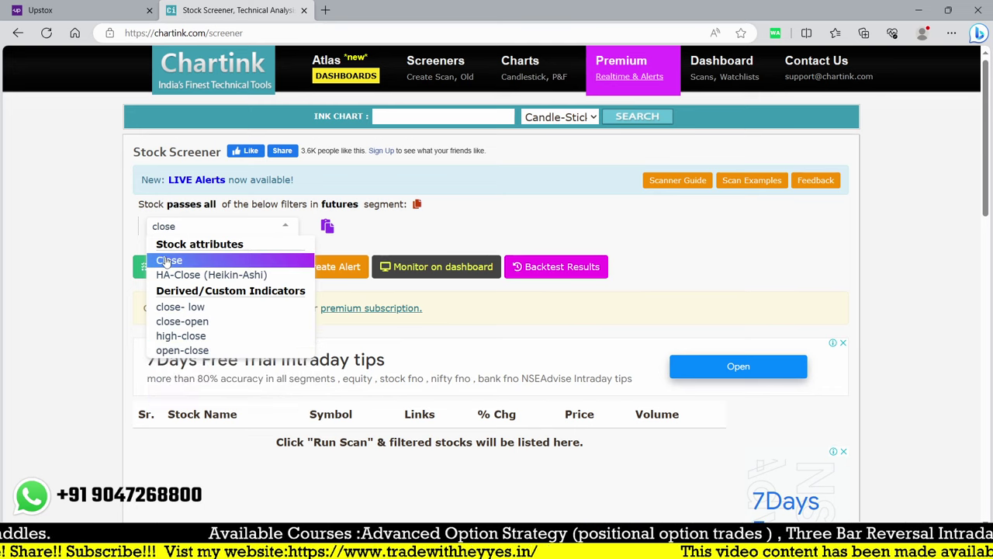
{"action": "key", "text": "Return"}
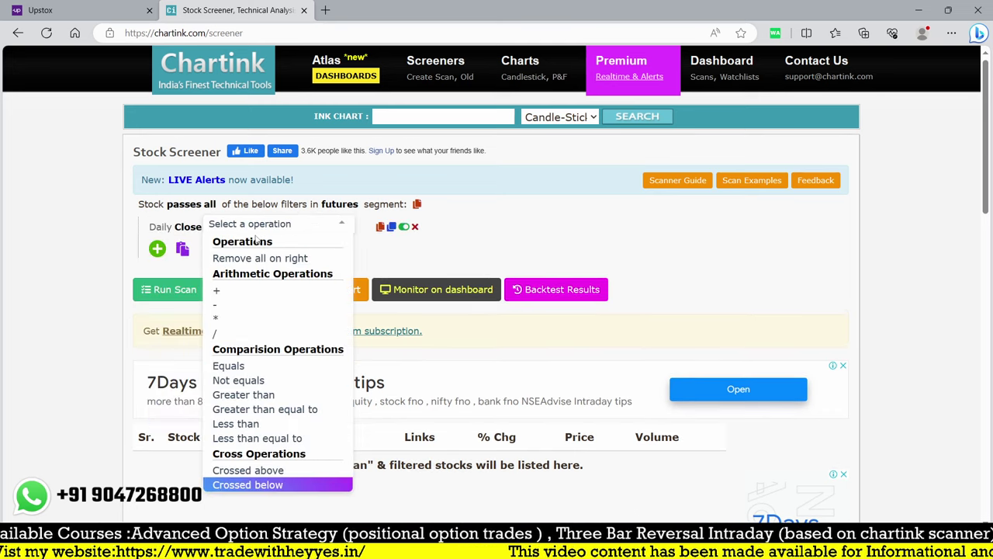
{"action": "type", "text": "less"}
{"action": "key", "text": "Up"}
{"action": "key", "text": "Return"}
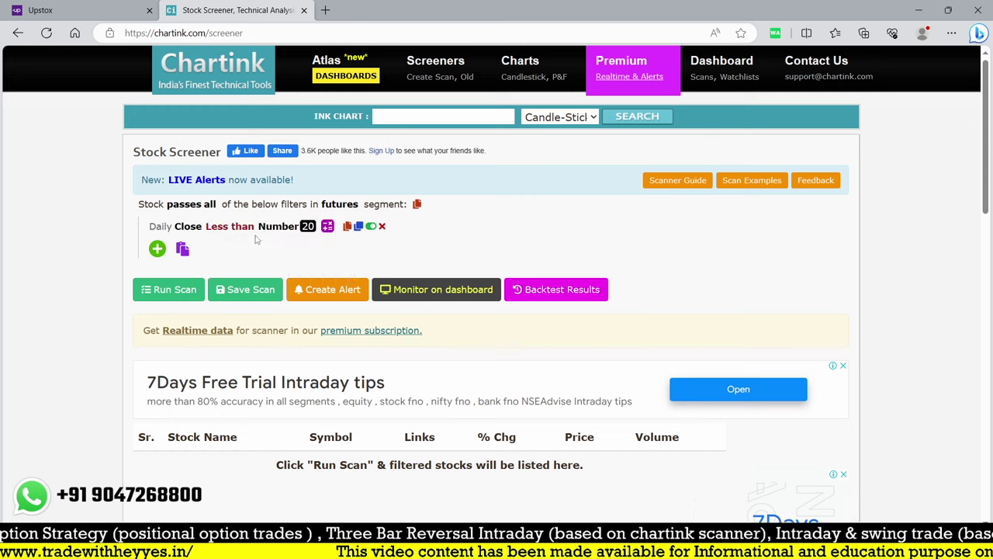
{"action": "left_click", "coordinate": [265, 227]}
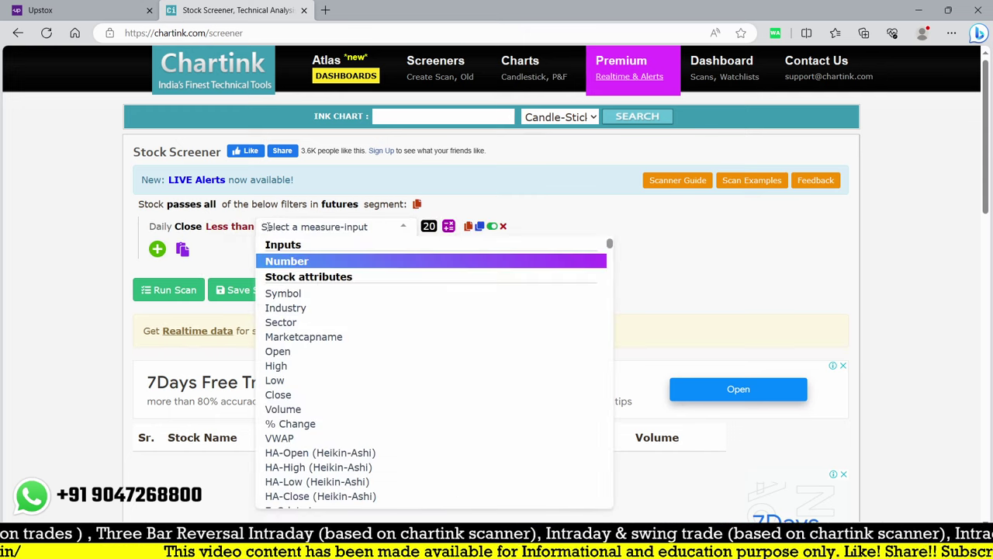
{"action": "type", "text": "open"}
{"action": "left_click", "coordinate": [329, 259]}
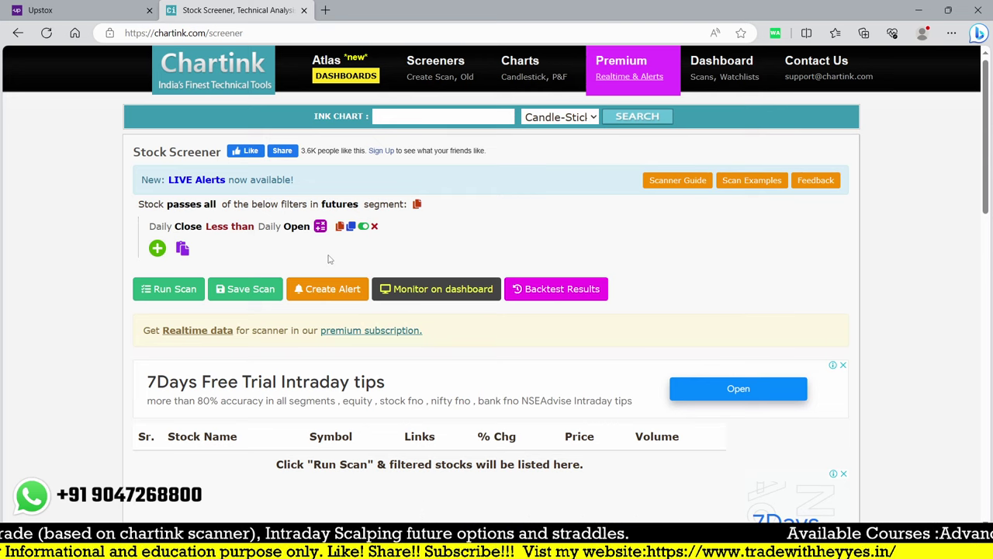
Change both the Close and Open offsets of the filter to 1 day ago and duplicate the filter twice
{"action": "left_click", "coordinate": [158, 228]}
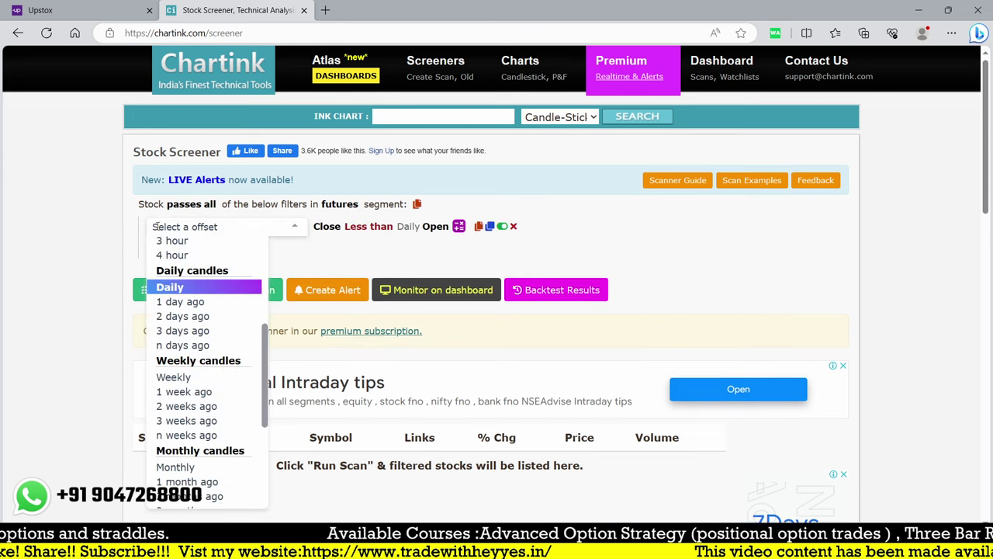
{"action": "left_click", "coordinate": [177, 302]}
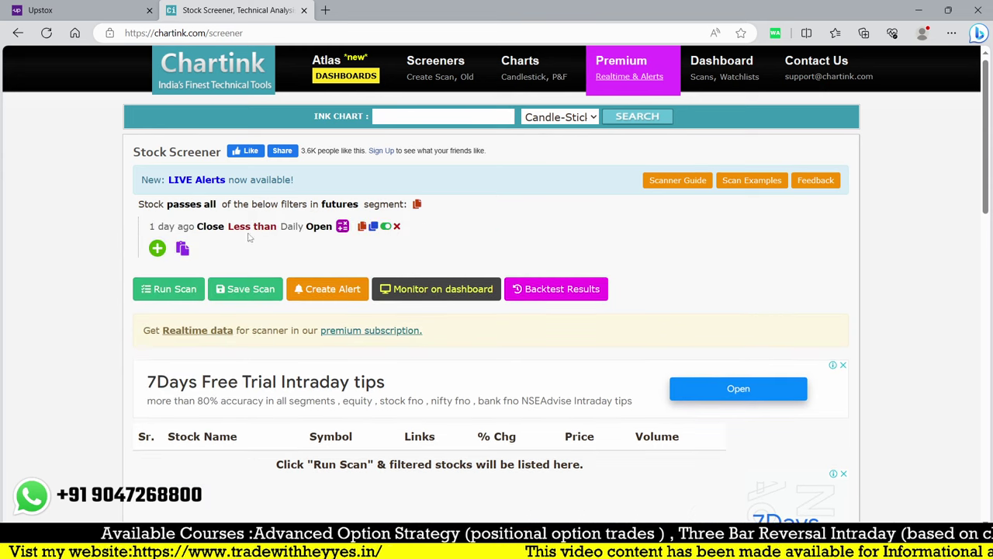
{"action": "left_click", "coordinate": [289, 227]}
{"action": "left_click", "coordinate": [303, 302]}
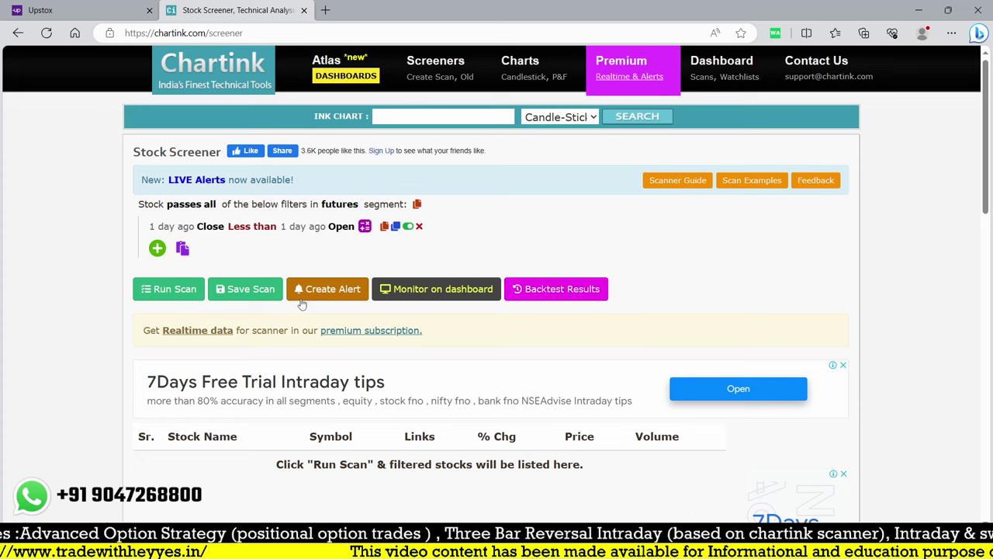
{"action": "left_click", "coordinate": [392, 226]}
{"action": "left_click", "coordinate": [392, 226]}
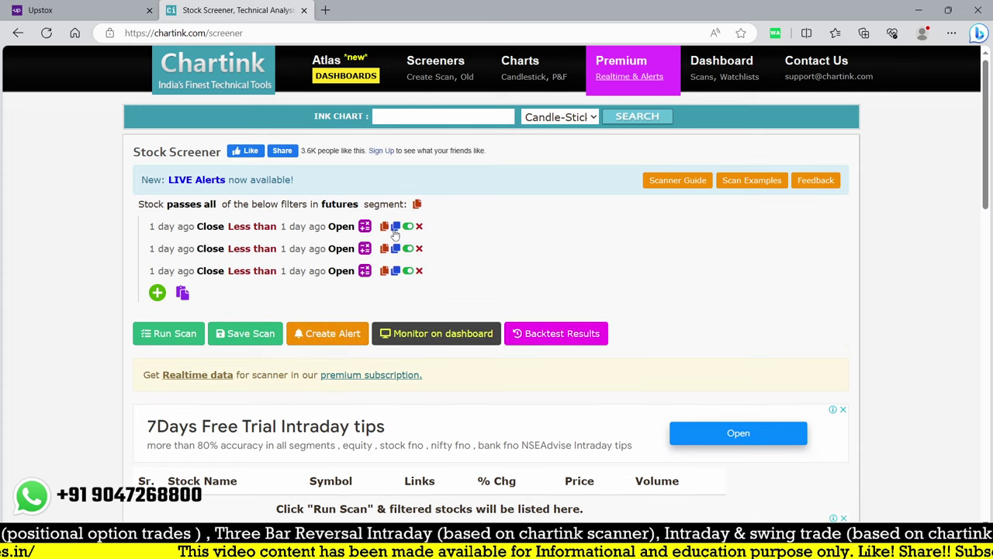
Set both offsets of the second filter to 2 days ago and both offsets of the third filter to 3 days ago
{"action": "left_click", "coordinate": [180, 250]}
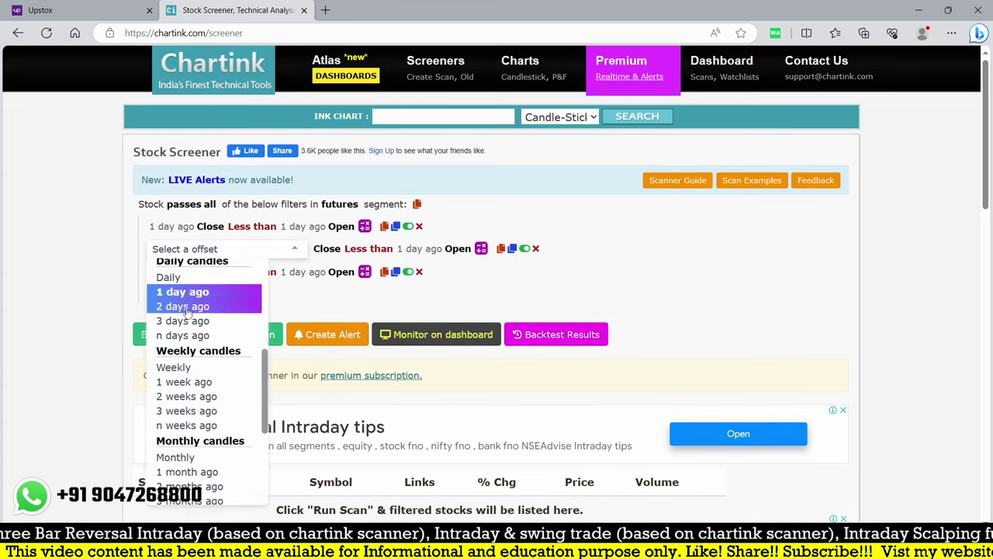
{"action": "left_click", "coordinate": [185, 312]}
{"action": "left_click", "coordinate": [172, 271]}
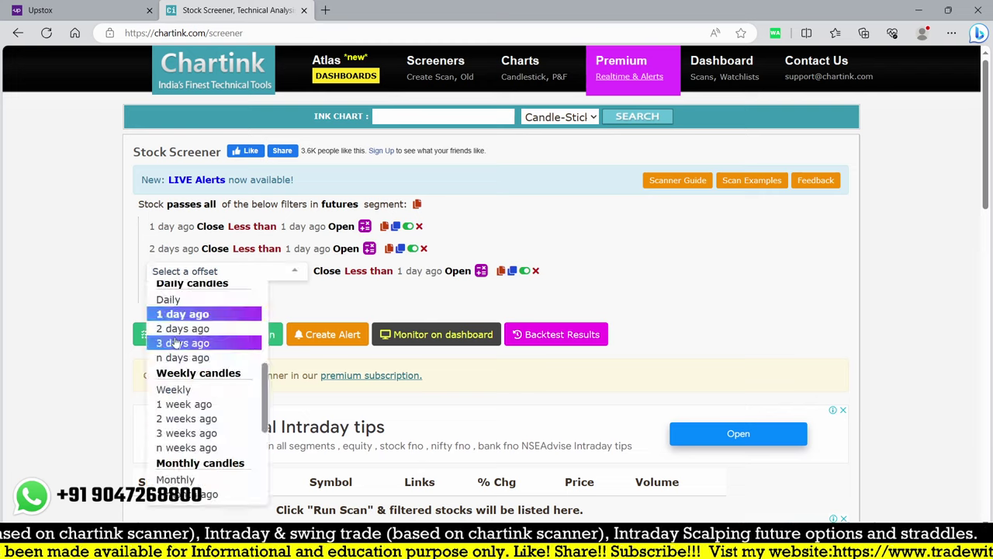
{"action": "left_click", "coordinate": [174, 344]}
{"action": "left_click", "coordinate": [304, 250]}
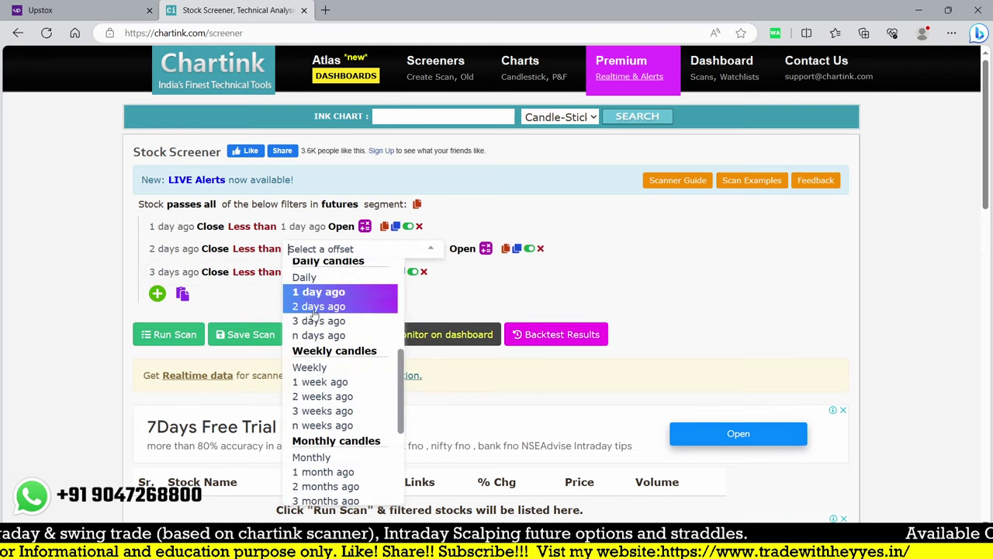
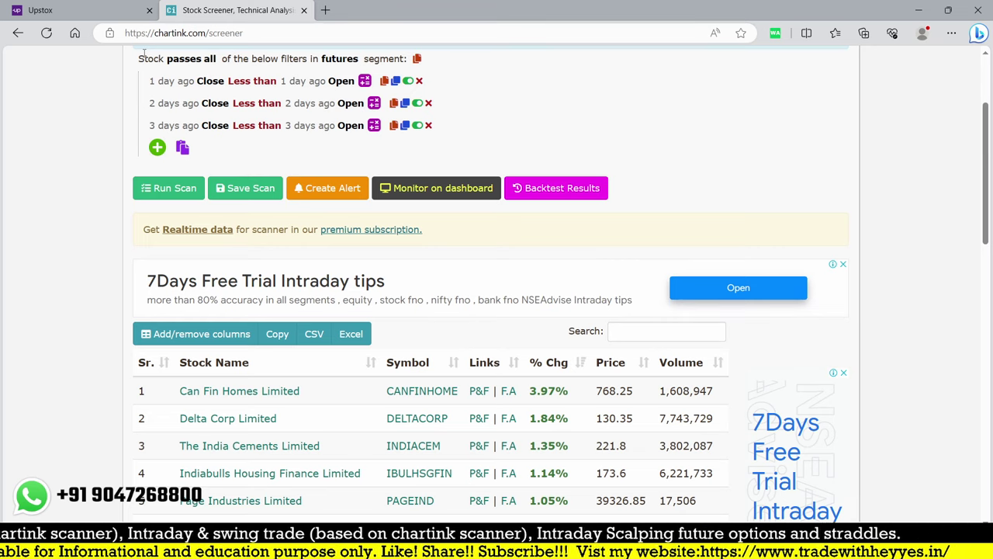
Switch to the Upstox chart, load CANFINHOME on NSE and inspect its most recent daily candles
{"action": "left_click", "coordinate": [77, 9]}
{"action": "type", "text": "canf"}
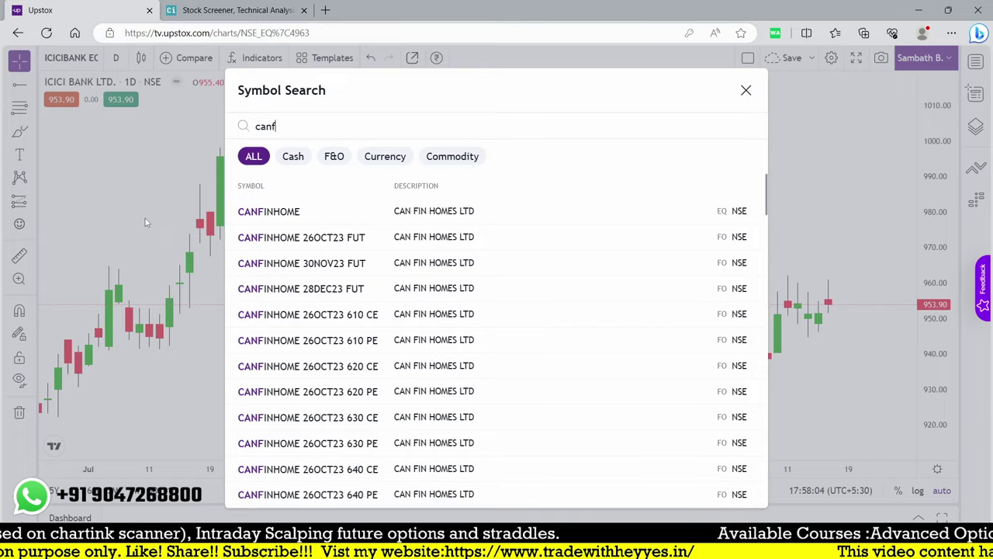
{"action": "key", "text": "Down"}
{"action": "key", "text": "Return"}
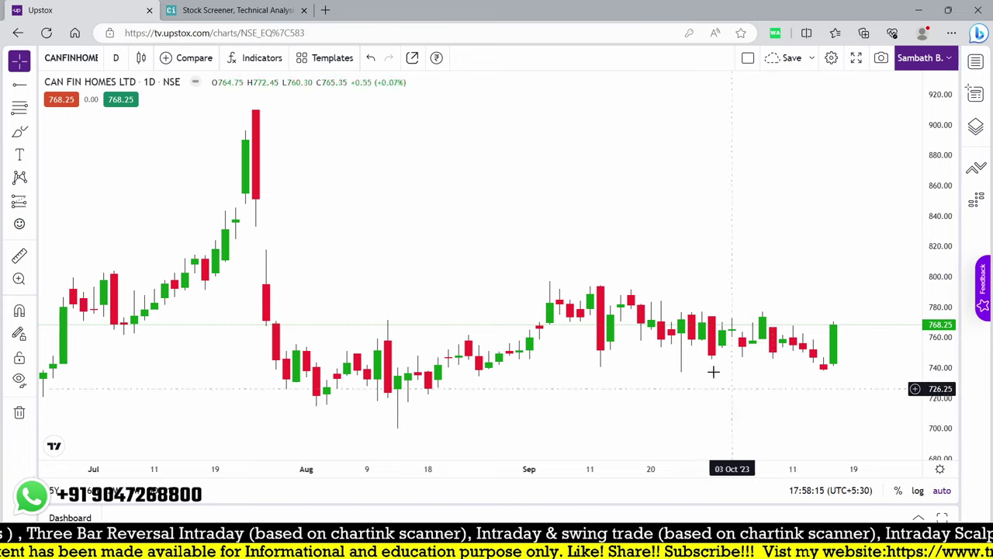
{"action": "scroll", "coordinate": [714, 369], "scroll_direction": "up", "scroll_amount": 3}
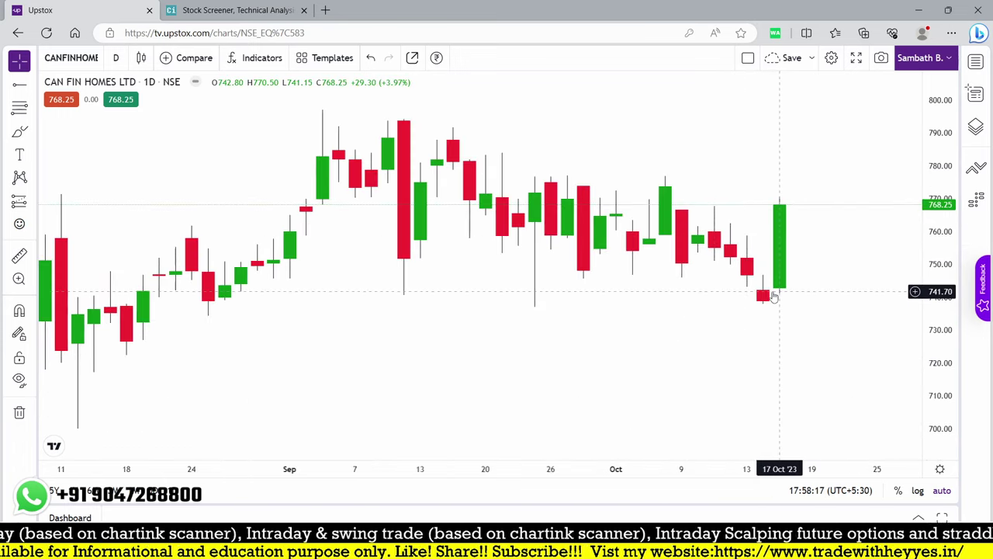
Review the rest of the Chartink scan results, then load the SBIN chart in Upstox and inspect its daily candles
{"action": "left_click", "coordinate": [233, 10]}
{"action": "scroll", "coordinate": [306, 288], "scroll_direction": "down", "scroll_amount": 5}
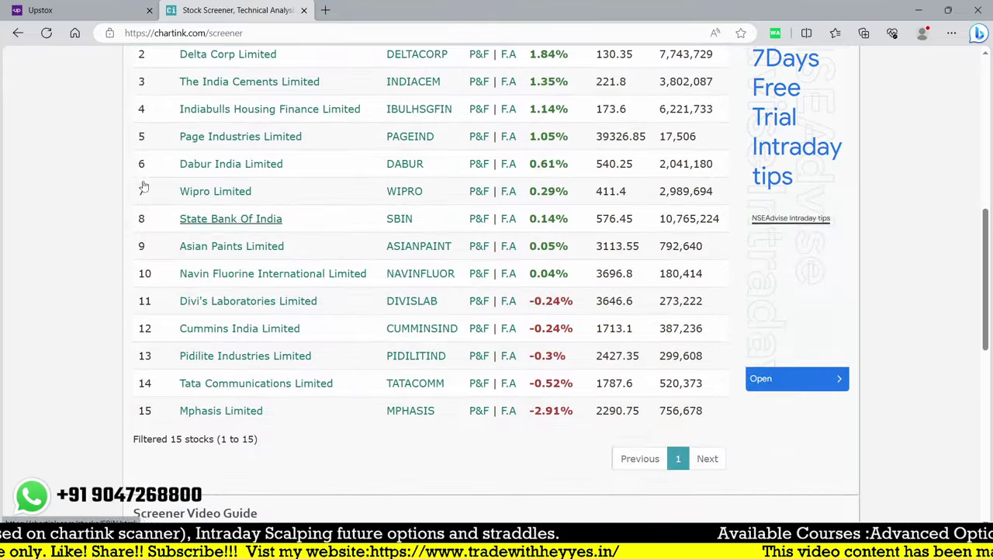
{"action": "left_click", "coordinate": [41, 11]}
{"action": "type", "text": "sbin"}
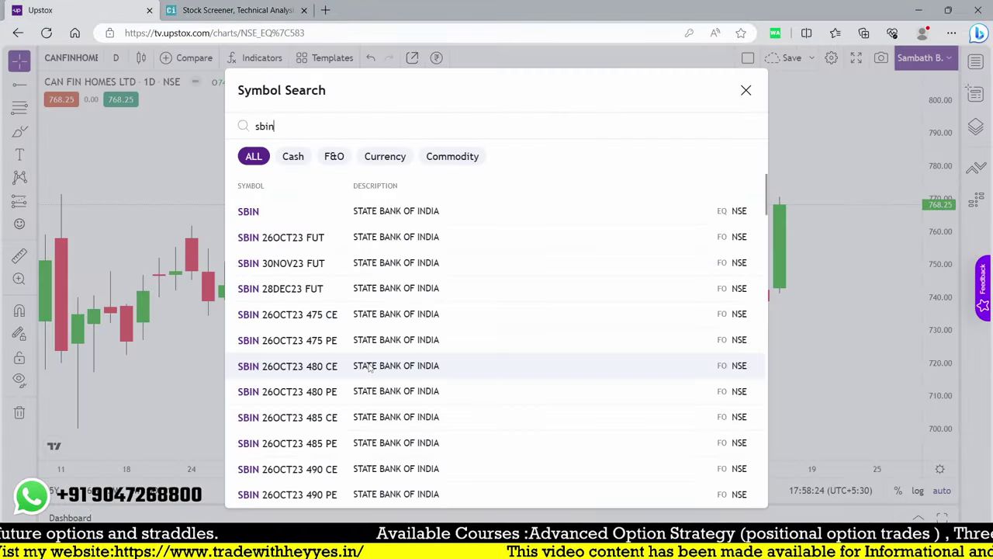
{"action": "key", "text": "Return"}
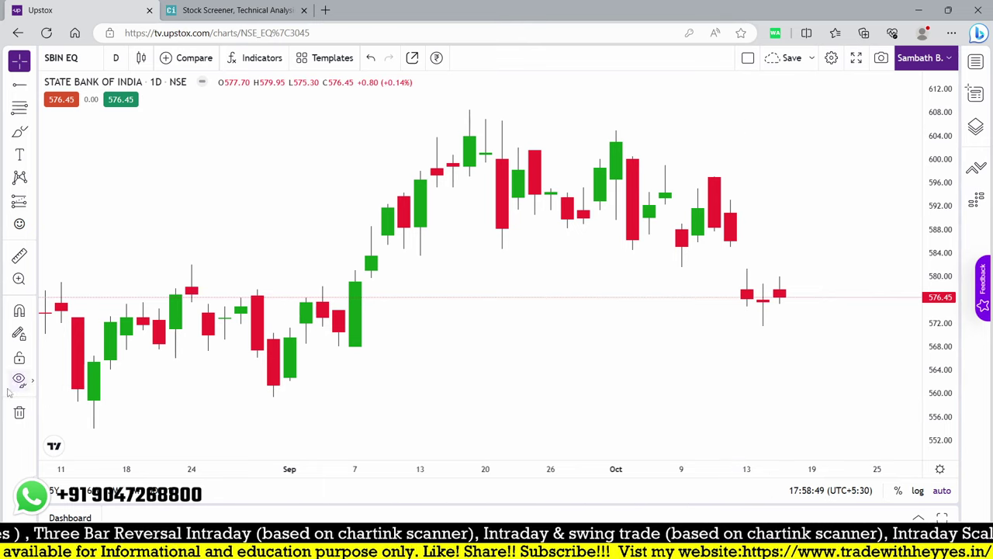
{"action": "scroll", "coordinate": [388, 375], "scroll_direction": "down", "scroll_amount": 2}
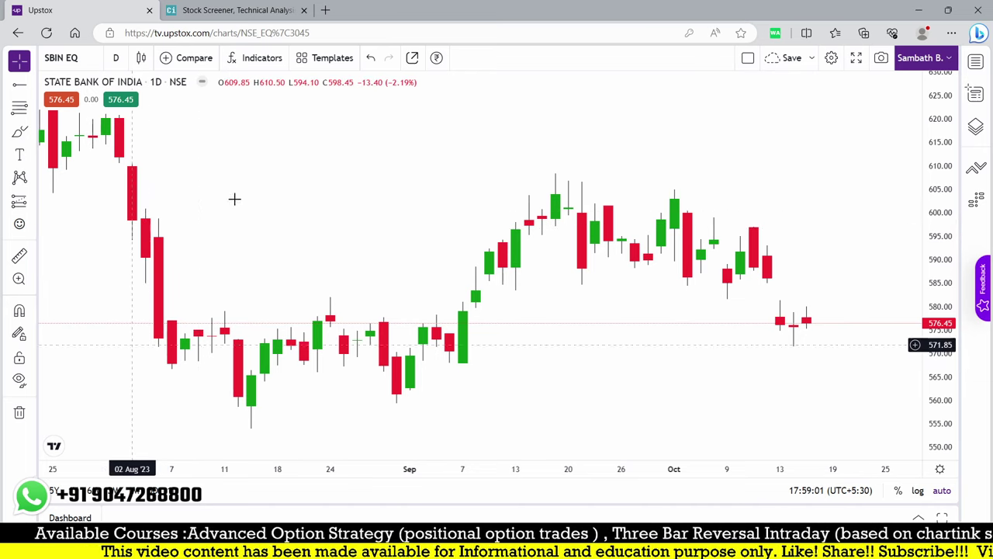
Return to the Chartink scan, duplicate the 1 day ago Close filter and change the copy's Close attribute to Low
{"action": "left_click", "coordinate": [233, 11]}
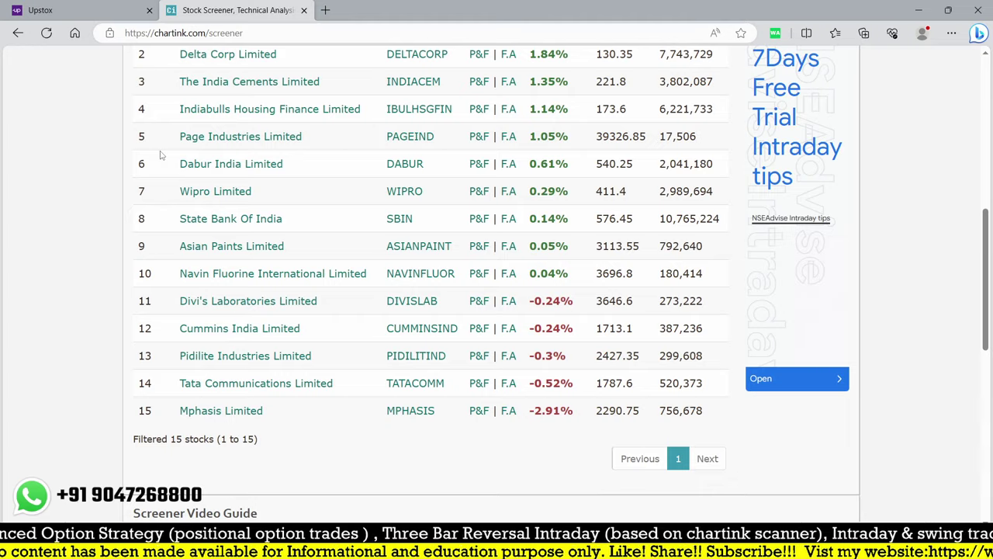
{"action": "scroll", "coordinate": [161, 155], "scroll_direction": "up", "scroll_amount": 6}
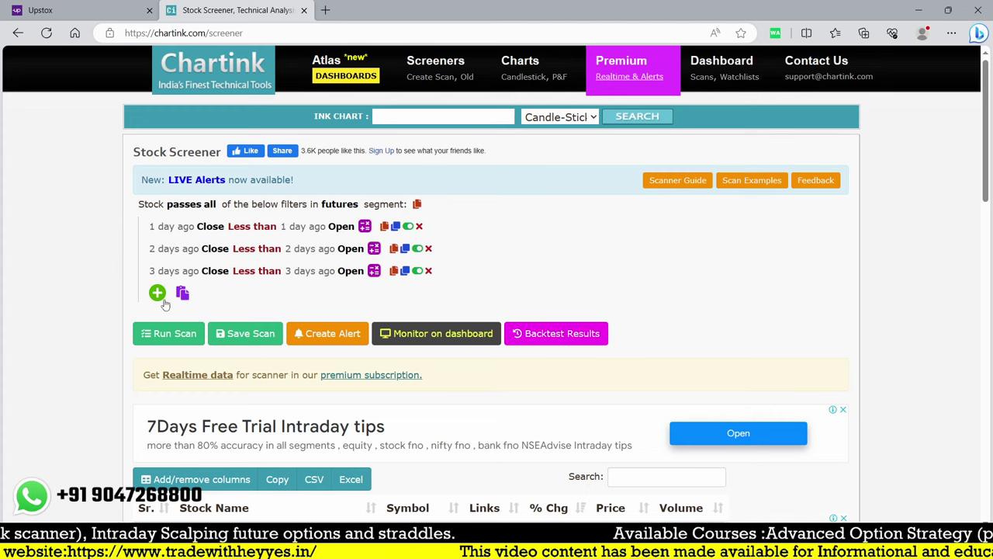
{"action": "left_click", "coordinate": [395, 227]}
{"action": "left_click_drag", "start_coordinate": [295, 252], "coordinate": [304, 335]}
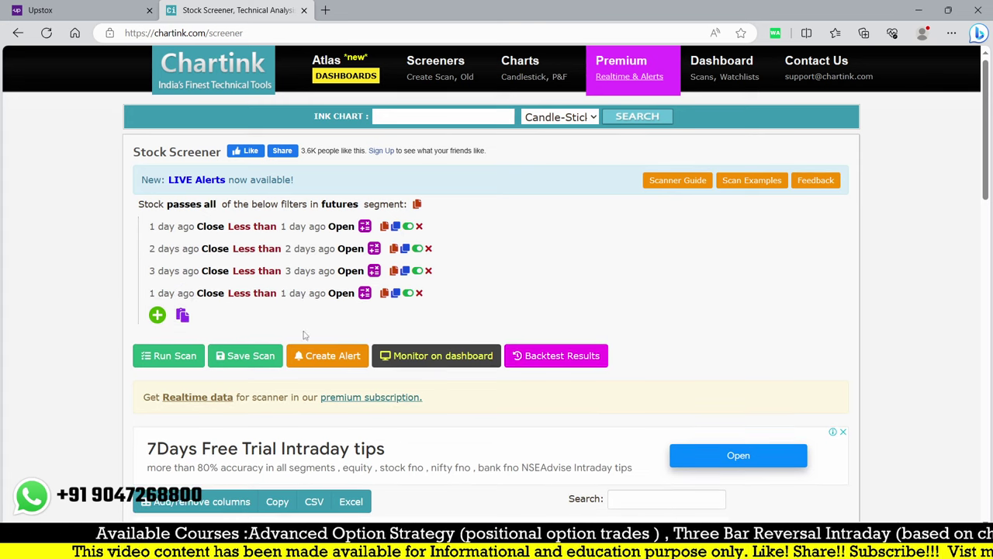
{"action": "left_click", "coordinate": [210, 295]}
{"action": "type", "text": "le"}
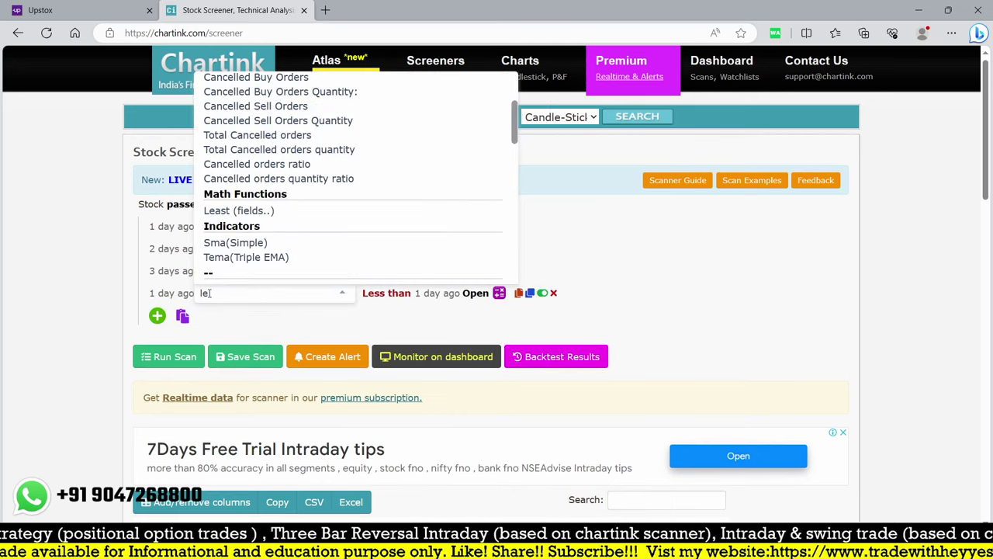
{"action": "key", "text": "BackSpace"}
{"action": "type", "text": "ow"}
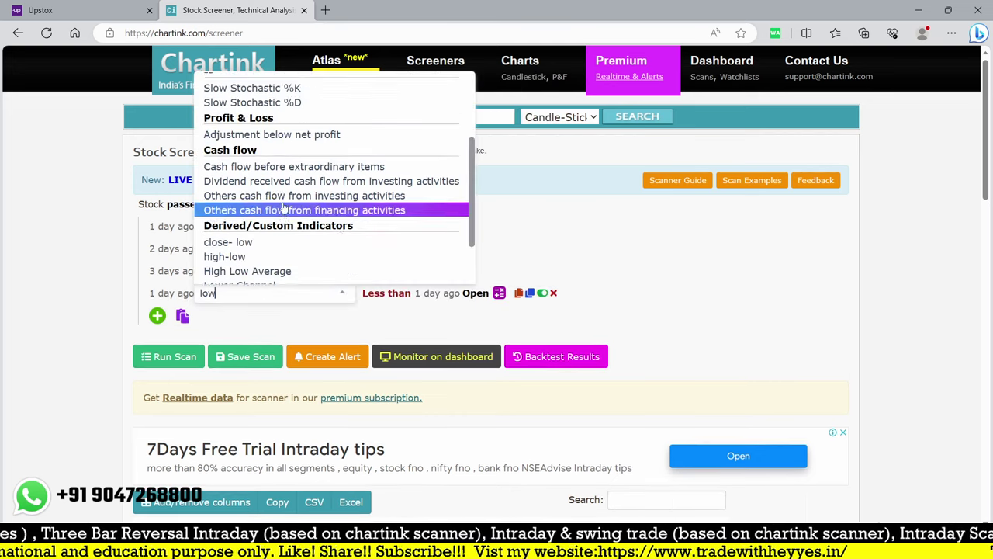
{"action": "scroll", "coordinate": [285, 208], "scroll_direction": "up", "scroll_amount": 5}
{"action": "left_click", "coordinate": [226, 99]}
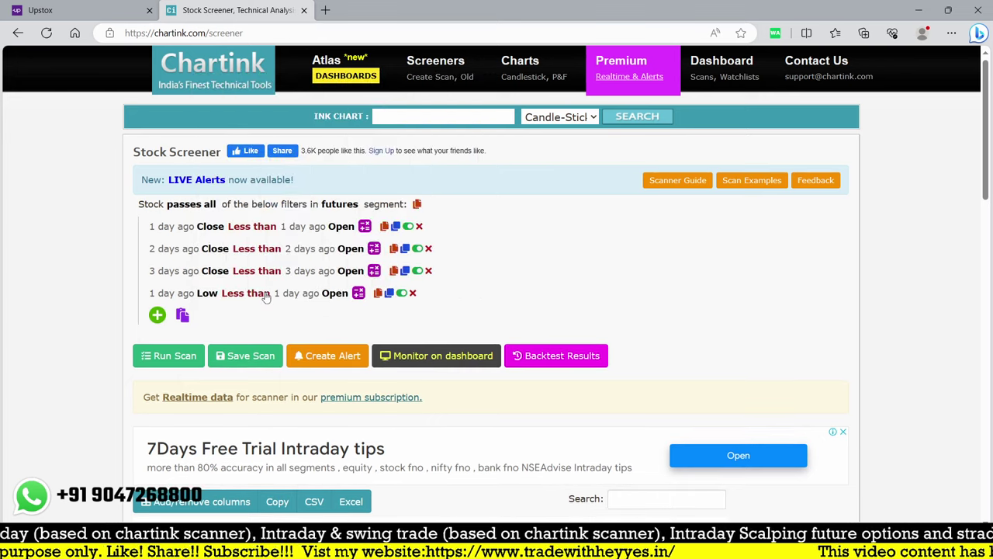
Set the comparison side of the 1 day ago Low filter to 2 days ago Low
{"action": "left_click", "coordinate": [302, 295]}
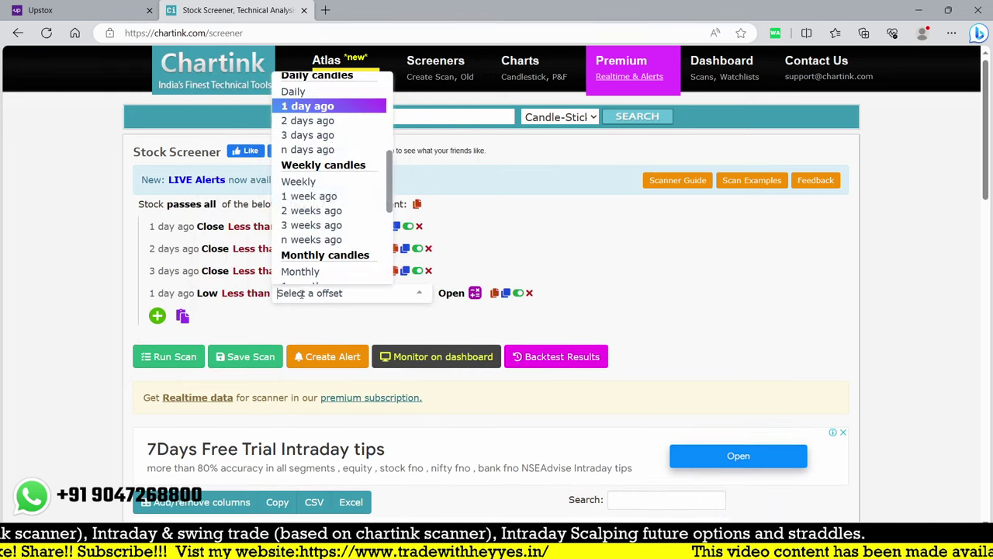
{"action": "left_click", "coordinate": [310, 122]}
{"action": "left_click", "coordinate": [340, 295]}
{"action": "type", "text": "low"}
{"action": "scroll", "coordinate": [427, 197], "scroll_direction": "up", "scroll_amount": 5}
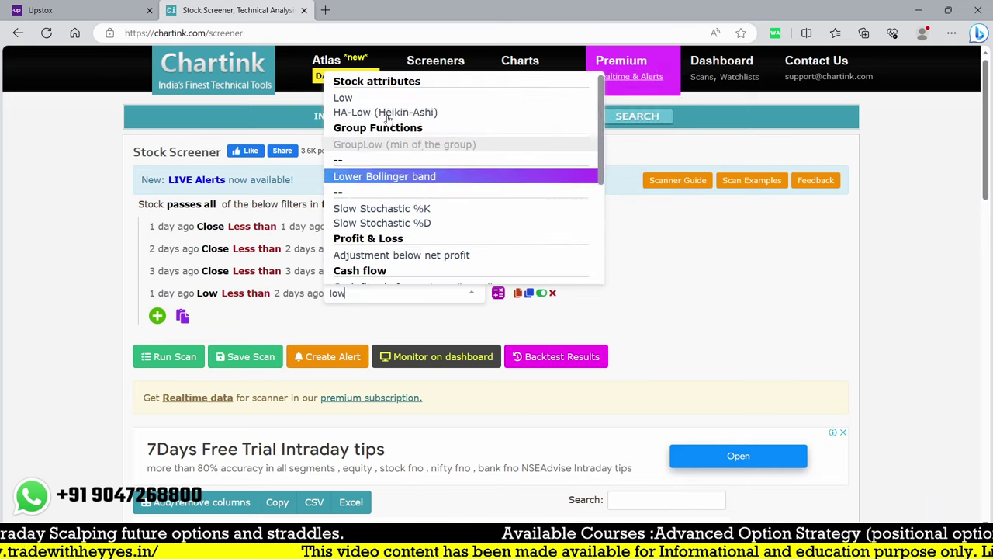
{"action": "left_click", "coordinate": [361, 97]}
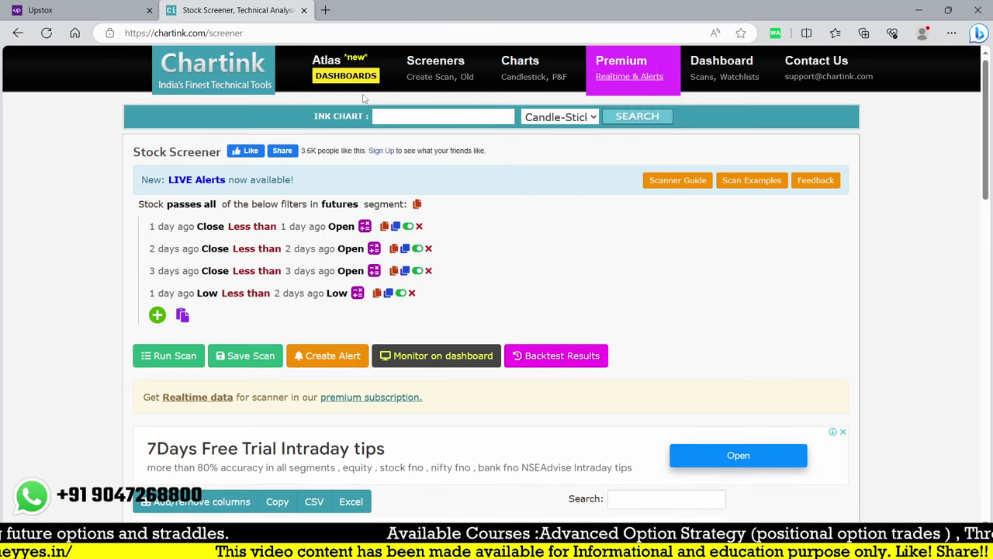
Duplicate the Low filter, set the copy to 2 days ago Low Less than 3 days ago Low, and run the scan
{"action": "left_click", "coordinate": [388, 293]}
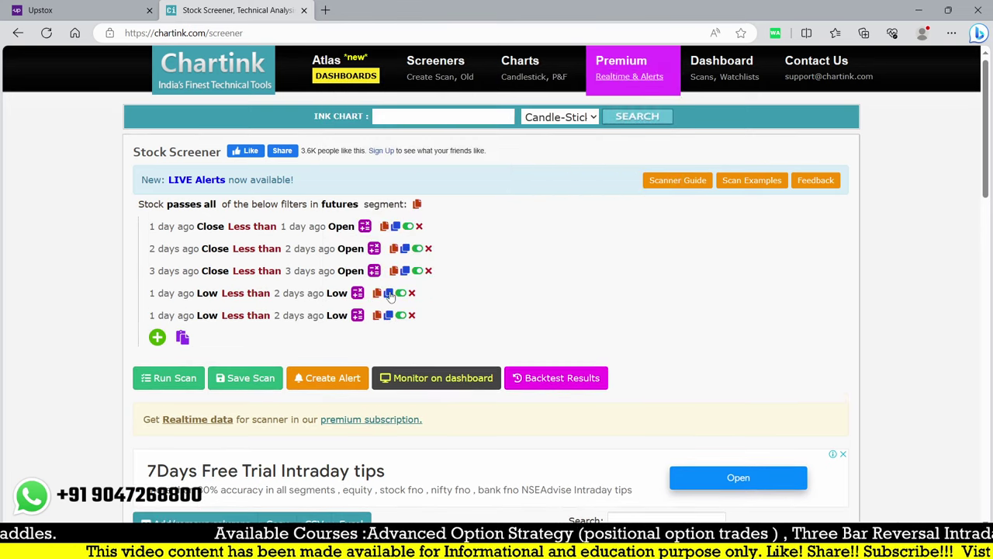
{"action": "left_click", "coordinate": [172, 315]}
{"action": "left_click", "coordinate": [186, 120]}
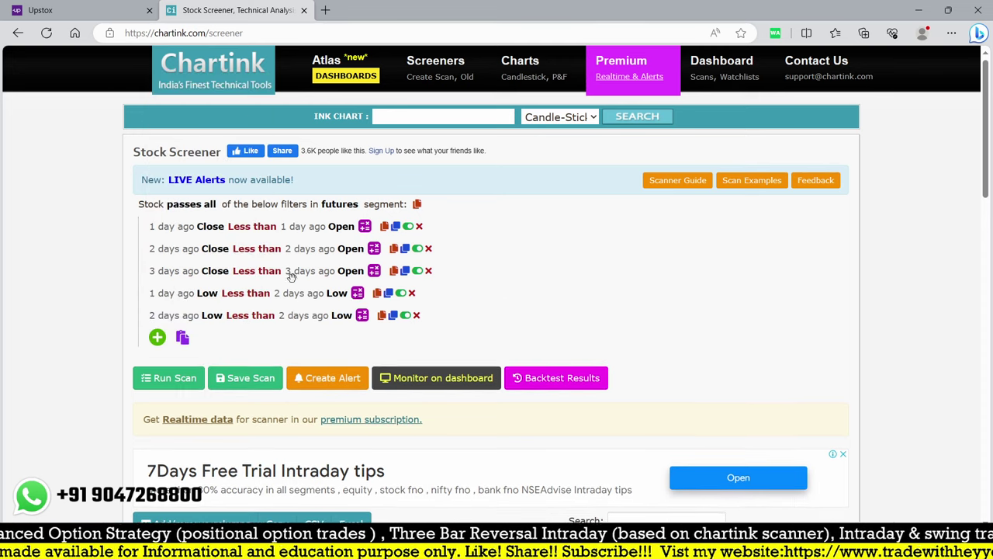
{"action": "left_click", "coordinate": [301, 315]}
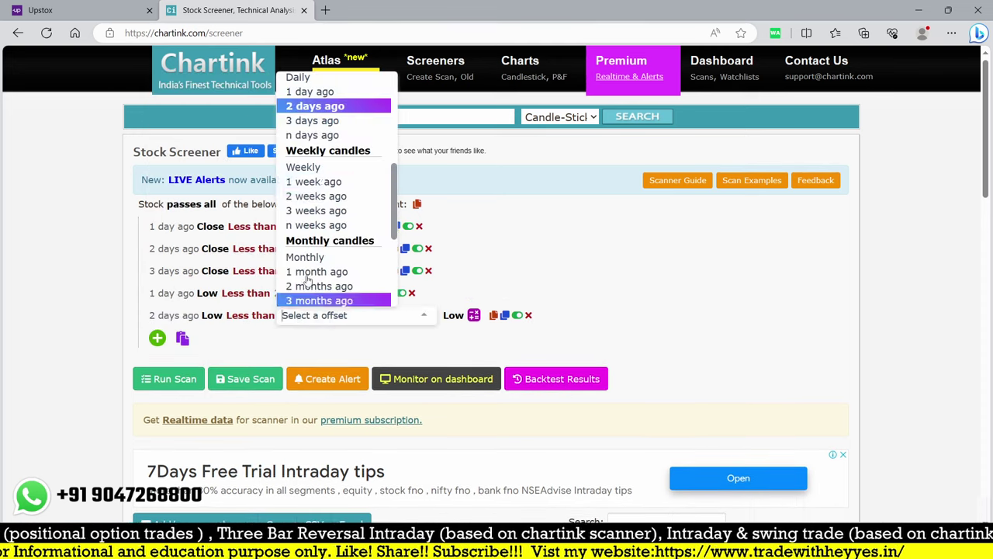
{"action": "left_click", "coordinate": [307, 120]}
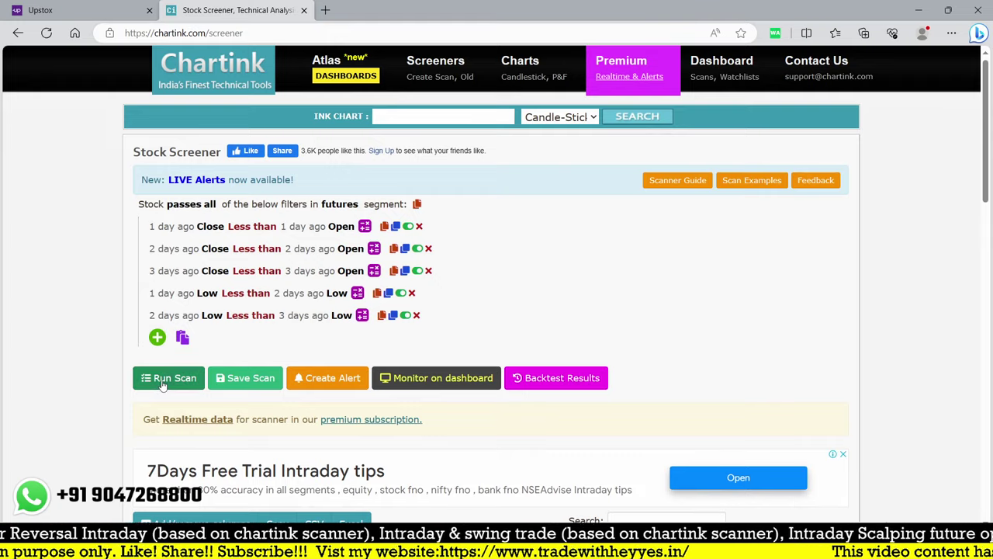
{"action": "scroll", "coordinate": [677, 245], "scroll_direction": "down", "scroll_amount": 8}
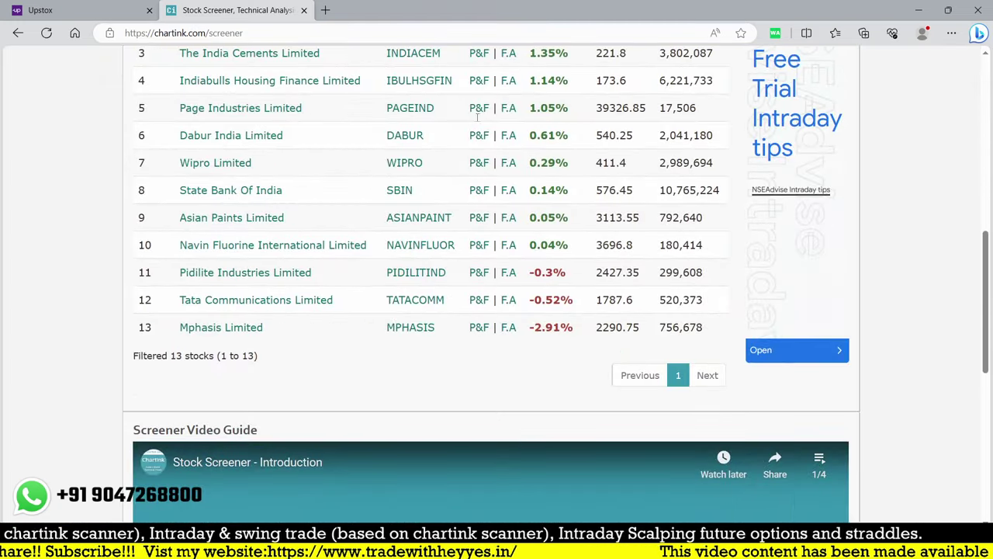
{"action": "scroll", "coordinate": [399, 309], "scroll_direction": "up", "scroll_amount": 9}
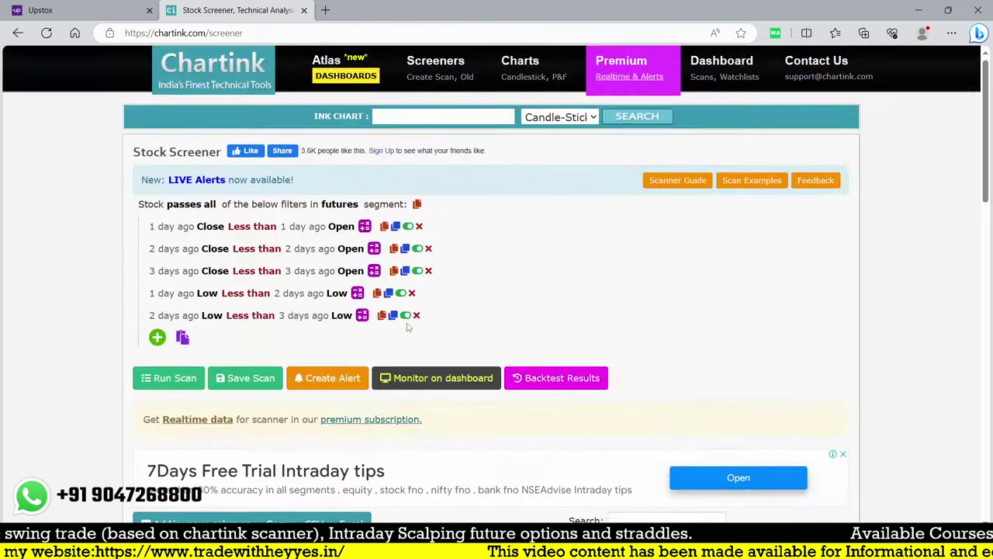
Disable both Low filters and rerun the scan to compare the list of filtered stocks
{"action": "left_click", "coordinate": [405, 315]}
{"action": "left_click", "coordinate": [400, 292]}
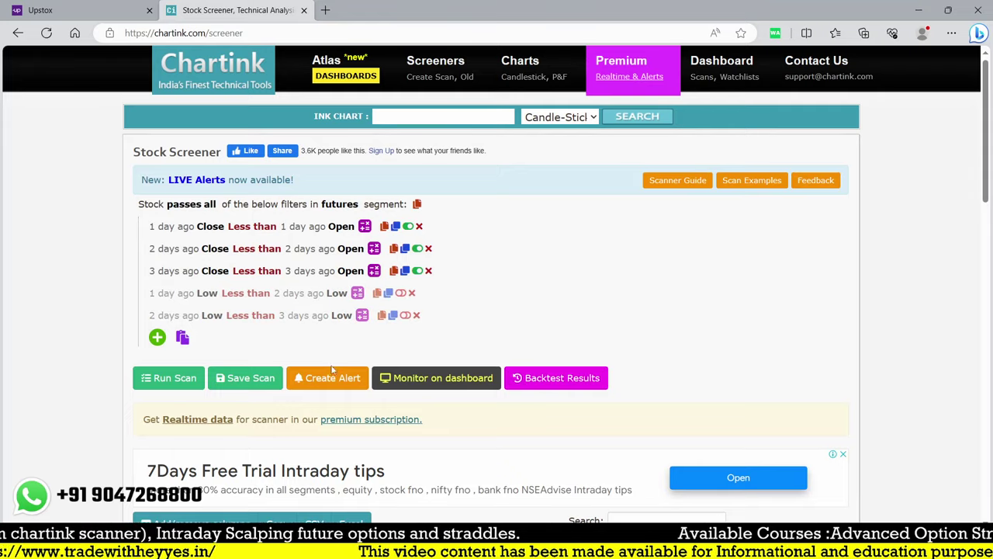
{"action": "left_click", "coordinate": [174, 378]}
{"action": "scroll", "coordinate": [243, 334], "scroll_direction": "down", "scroll_amount": 9}
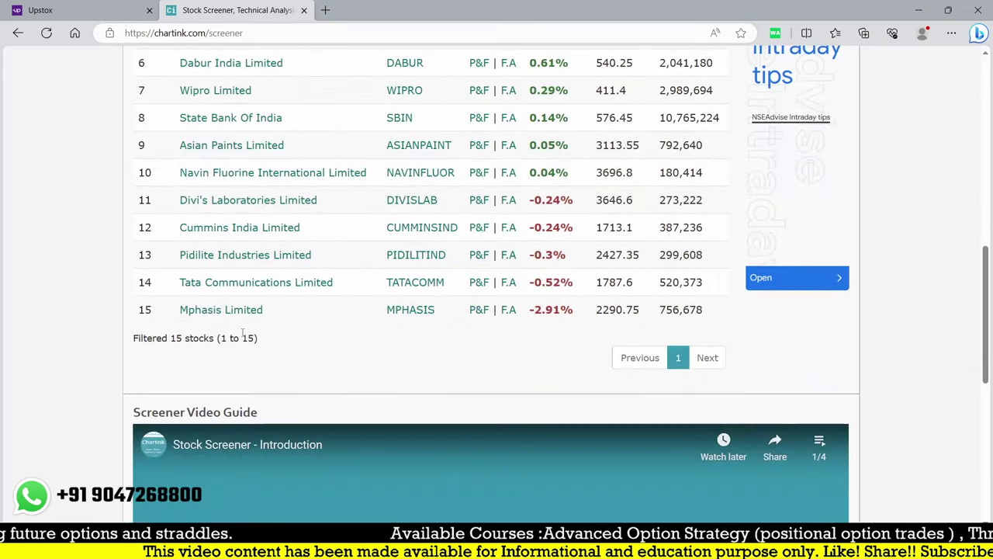
{"action": "scroll", "coordinate": [341, 351], "scroll_direction": "up", "scroll_amount": 10}
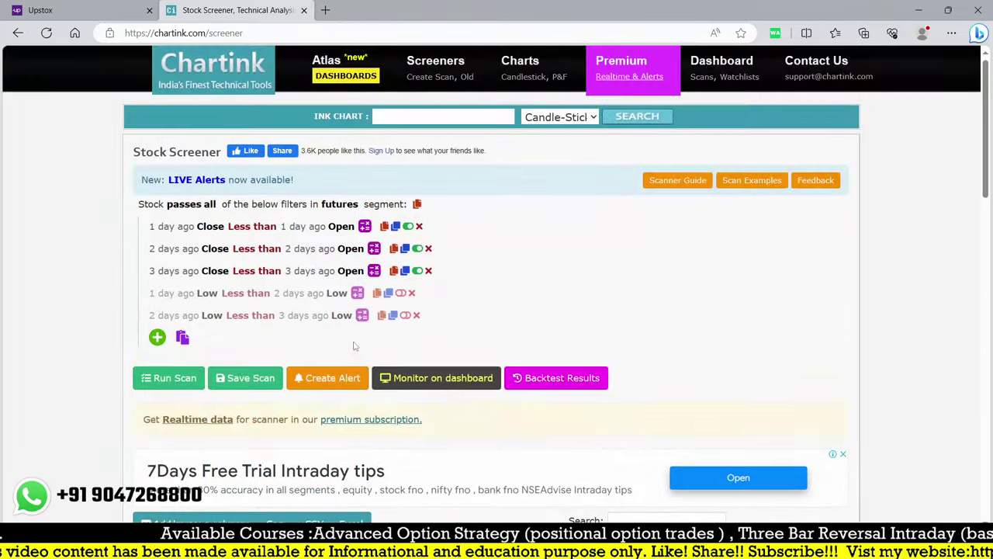
Re-enable both Low filters, rerun the scan and review the filtered stocks
{"action": "left_click", "coordinate": [405, 315]}
{"action": "left_click", "coordinate": [402, 293]}
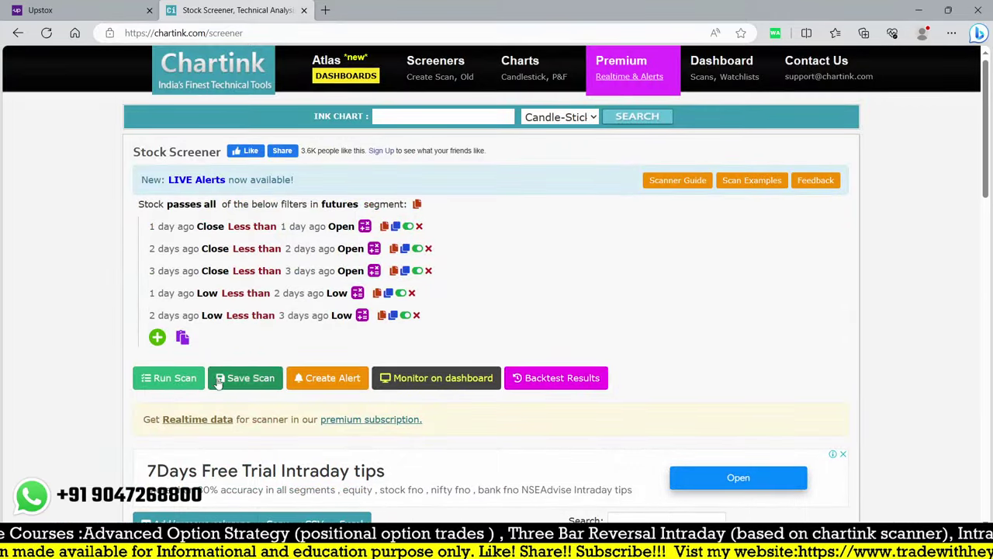
{"action": "left_click", "coordinate": [200, 378]}
{"action": "scroll", "coordinate": [551, 366], "scroll_direction": "down", "scroll_amount": 7}
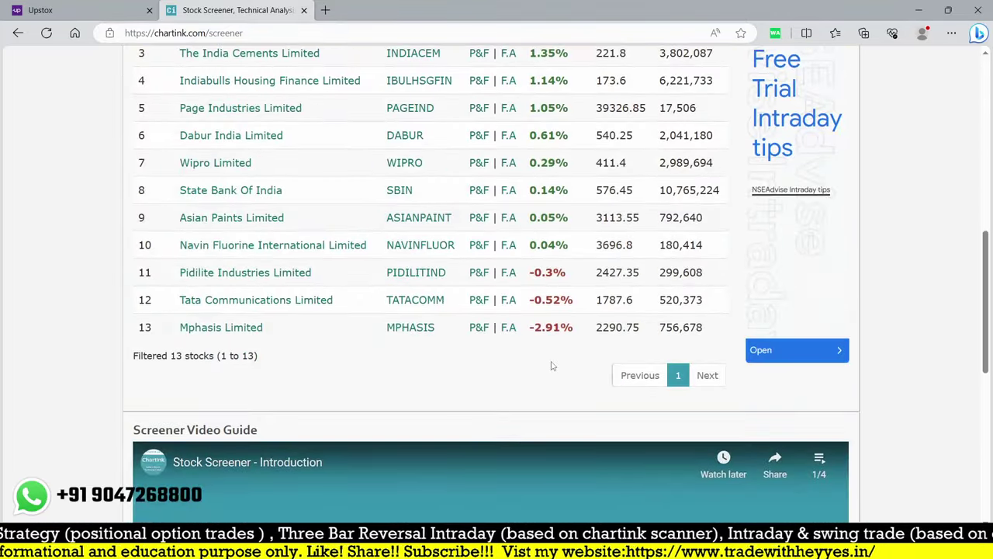
{"action": "scroll", "coordinate": [552, 366], "scroll_direction": "up", "scroll_amount": 3}
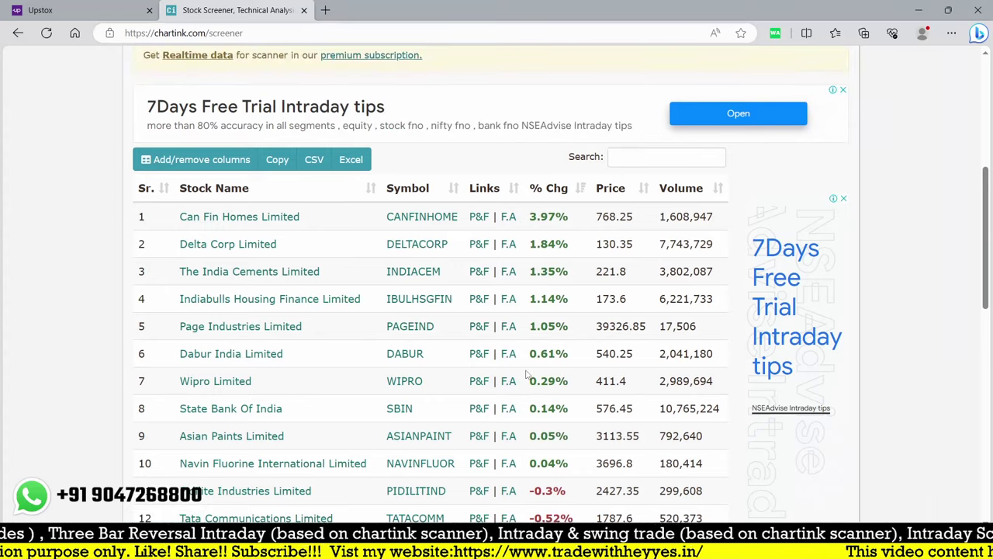
Switch to the Upstox chart and load WIPRO on NSE to inspect its recent daily candles
{"action": "left_click", "coordinate": [69, 10]}
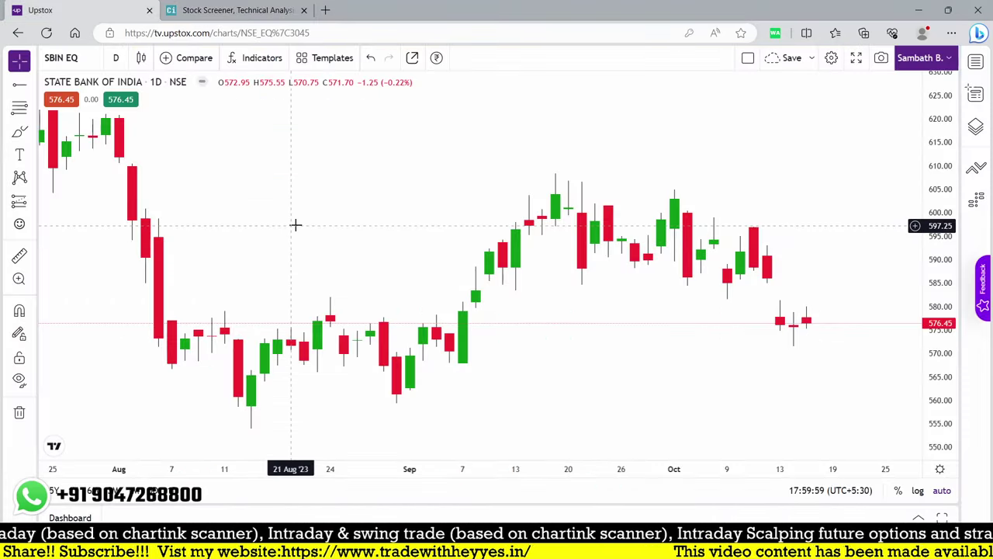
{"action": "type", "text": "wipro"}
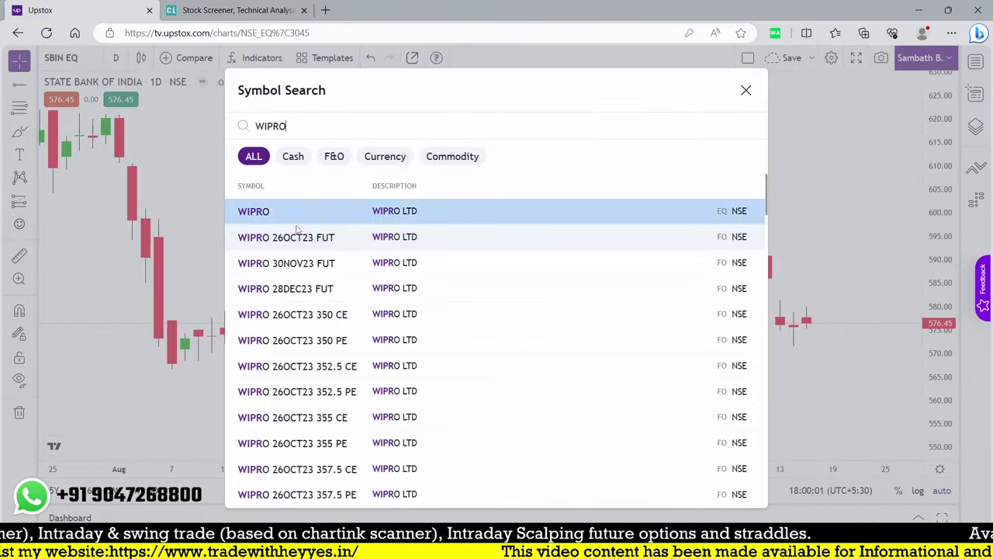
{"action": "key", "text": "Return"}
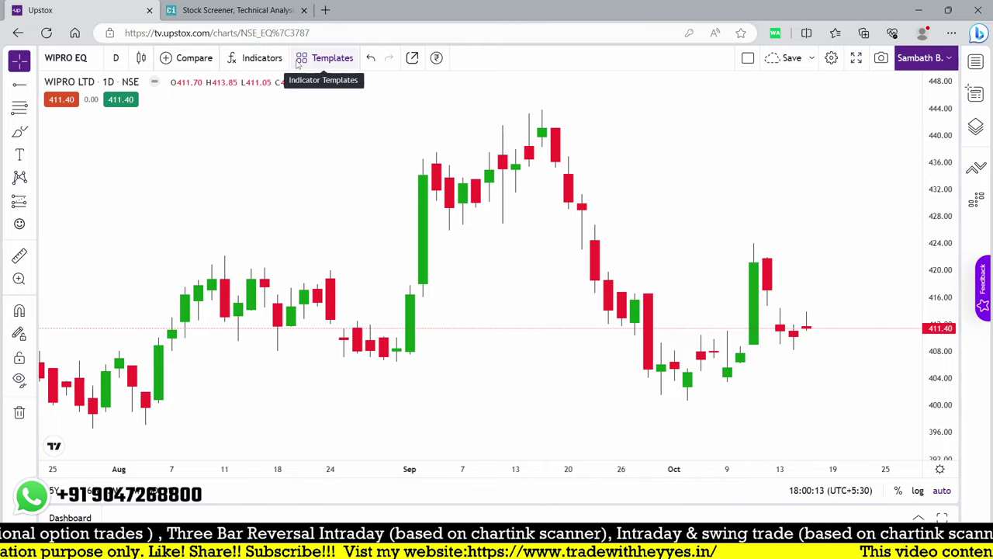
Switch to Chartink and start a new scan filter with Daily Close Greater than as its condition
{"action": "left_click", "coordinate": [245, 10]}
{"action": "scroll", "coordinate": [382, 357], "scroll_direction": "up", "scroll_amount": 5}
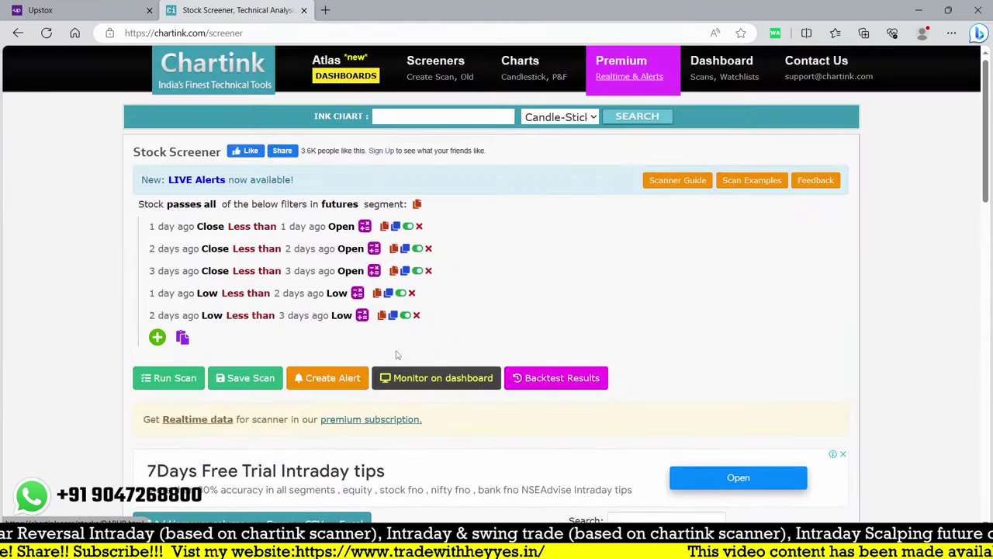
{"action": "left_click", "coordinate": [156, 337]}
{"action": "type", "text": "close"}
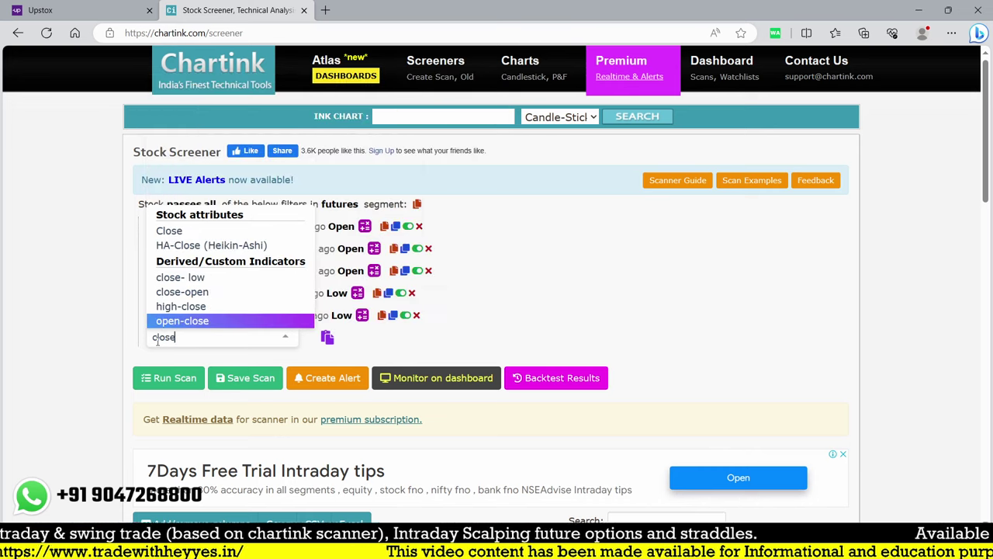
{"action": "left_click", "coordinate": [186, 232]}
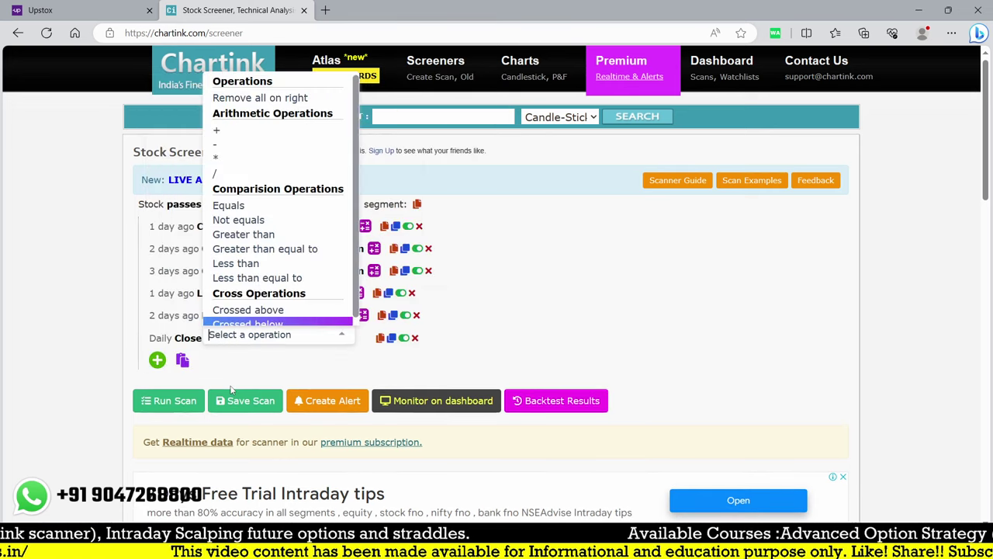
{"action": "type", "text": "c"}
{"action": "type", "text": "fre"}
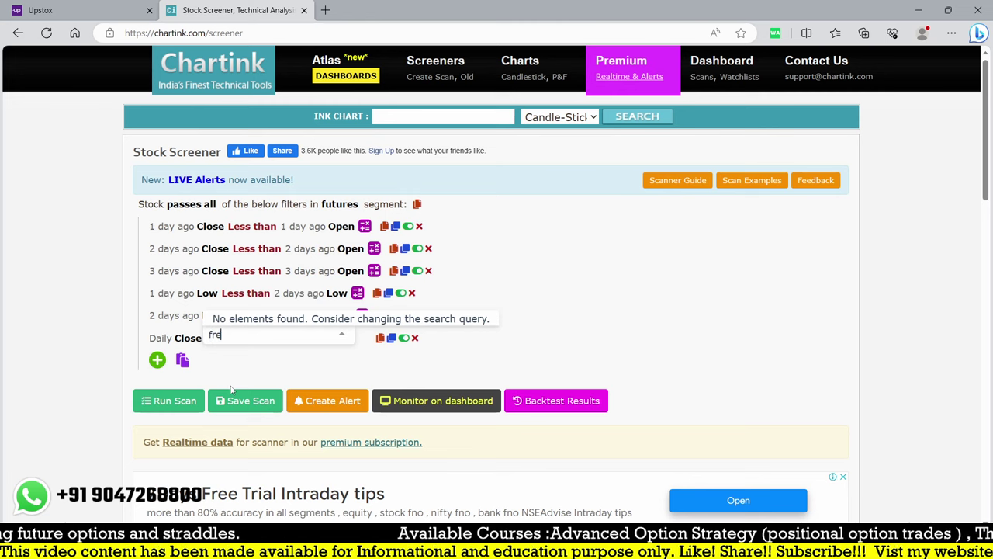
{"action": "key", "text": "BackSpace"}
{"action": "key", "text": "BackSpace"}
{"action": "key", "text": "BackSpace"}
{"action": "type", "text": "gre"}
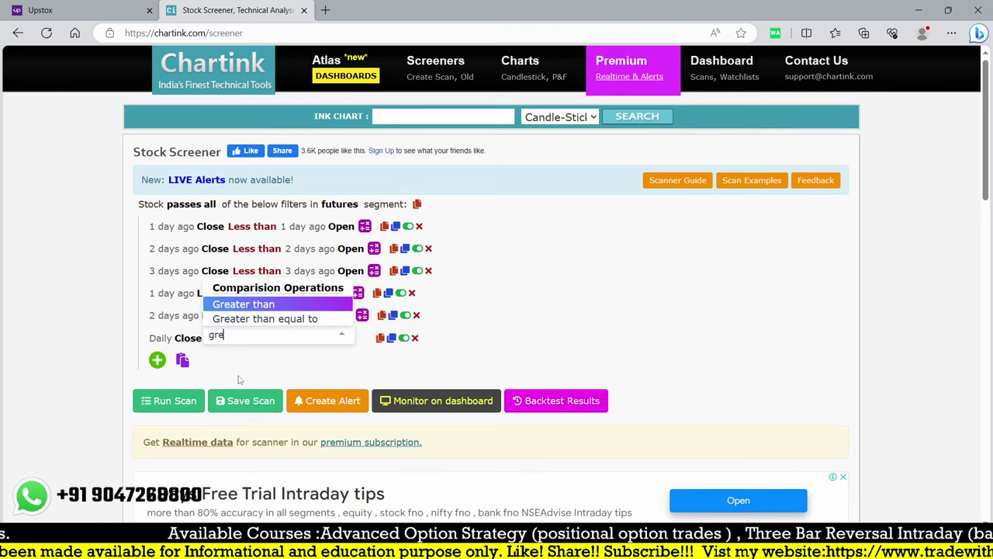
{"action": "key", "text": "Return"}
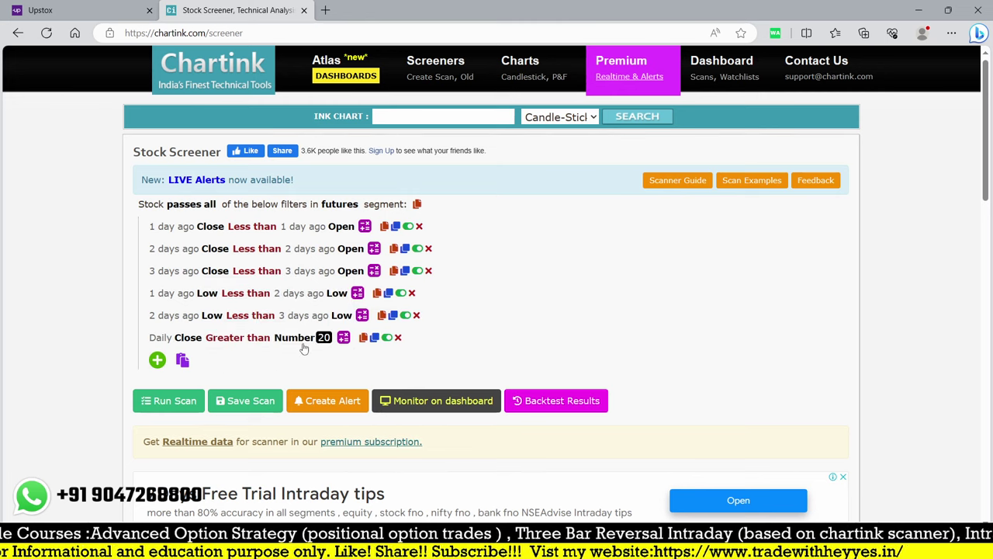
Set the comparison value of the new Daily Close Greater than filter to Daily Open
{"action": "left_click", "coordinate": [301, 339]}
{"action": "type", "text": "open"}
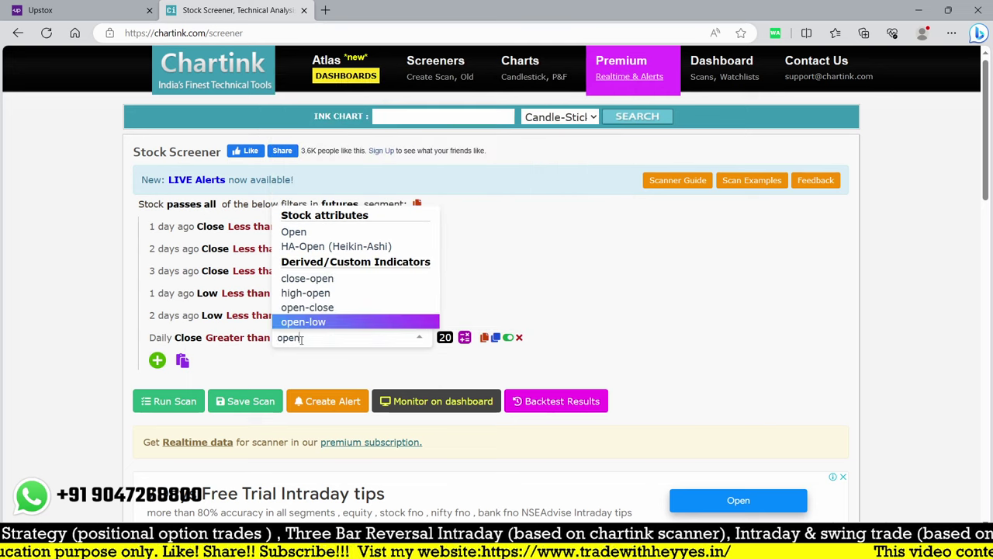
{"action": "key", "text": "Up"}
{"action": "key", "text": "Up"}
{"action": "key", "text": "Up"}
{"action": "key", "text": "Up"}
{"action": "key", "text": "Up"}
{"action": "key", "text": "Return"}
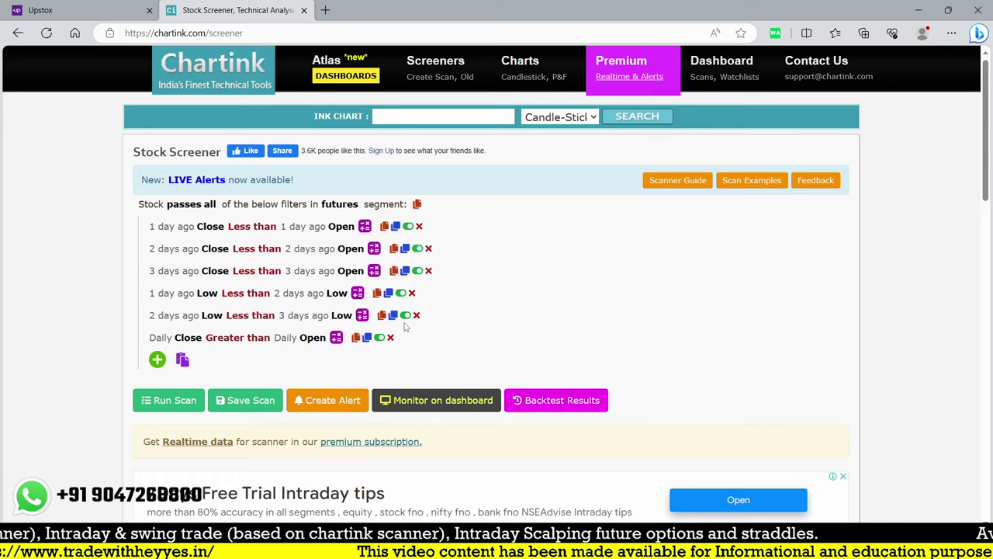
Run the scan with the added green-candle filter and review the filtered stocks
{"action": "scroll", "coordinate": [404, 328], "scroll_direction": "down", "scroll_amount": 8}
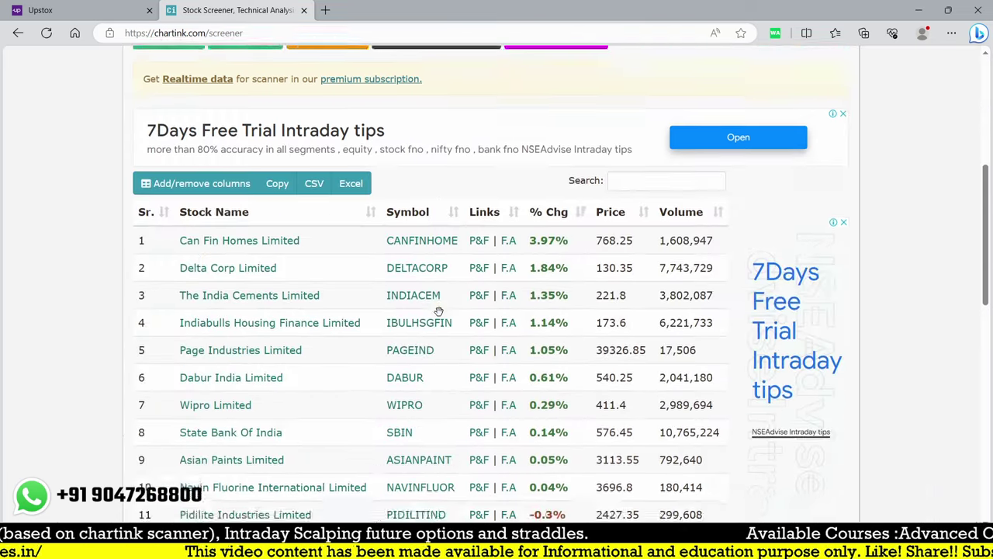
{"action": "scroll", "coordinate": [270, 417], "scroll_direction": "up", "scroll_amount": 6}
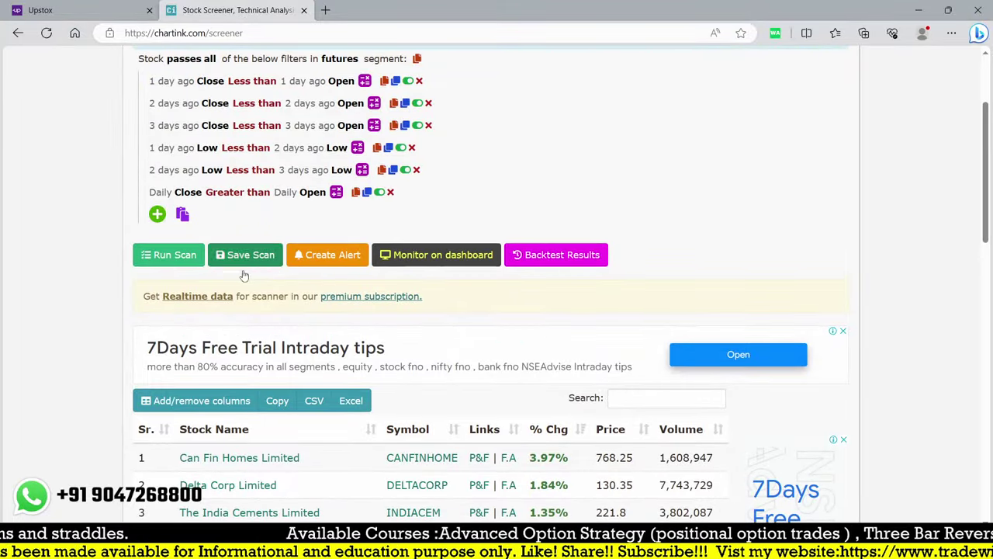
{"action": "scroll", "coordinate": [412, 224], "scroll_direction": "down", "scroll_amount": 3}
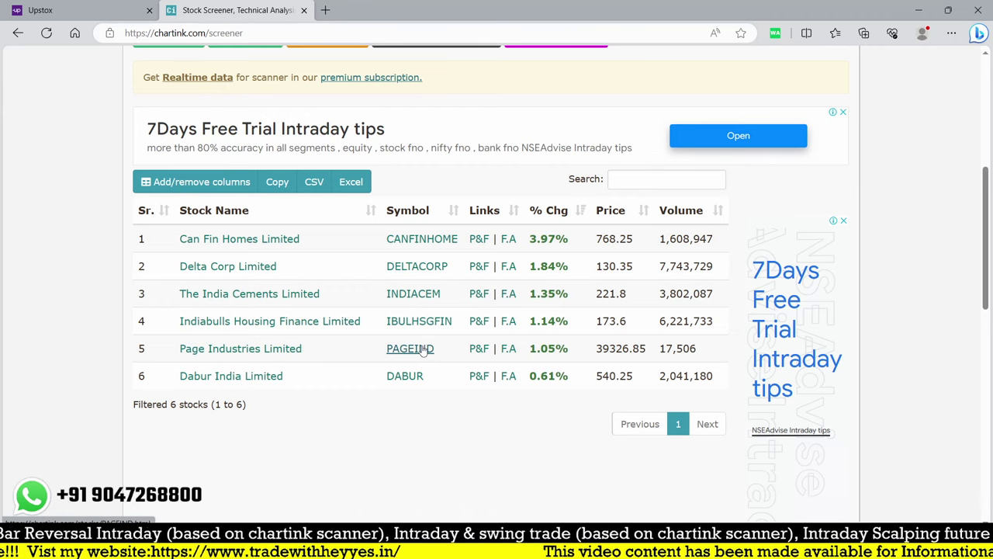
Switch to the Upstox chart and load DELTACORP on NSE to inspect its latest daily candles
{"action": "left_click", "coordinate": [48, 8]}
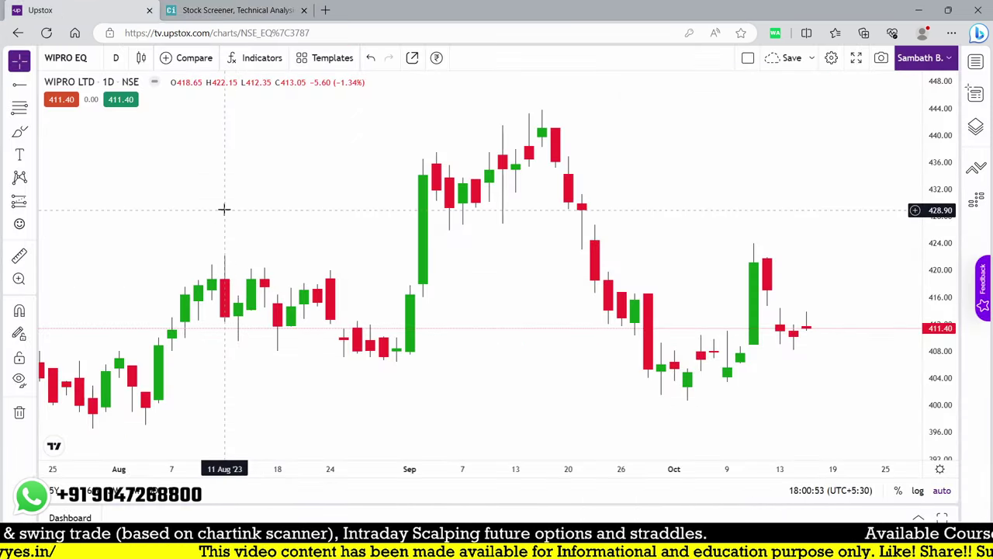
{"action": "type", "text": "del"}
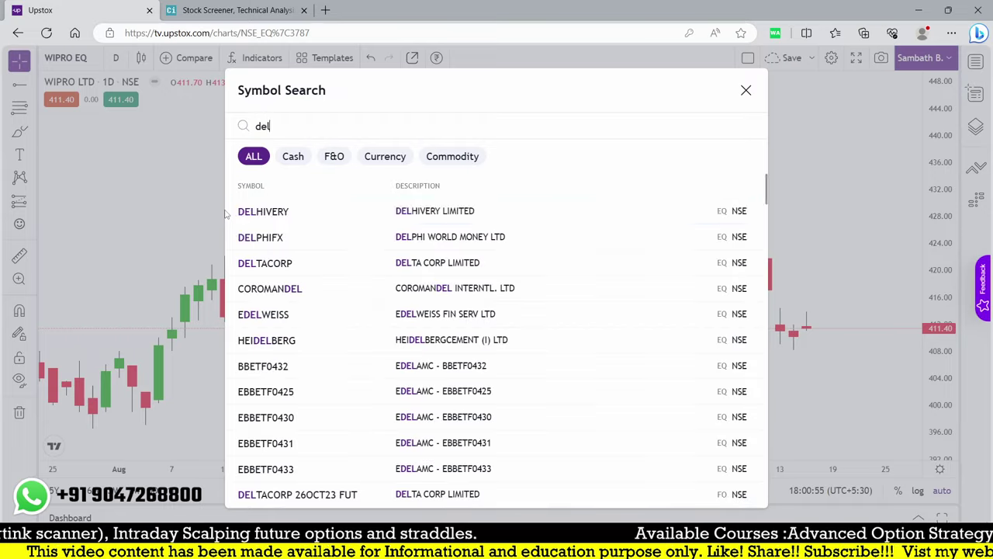
{"action": "key", "text": "Down"}
{"action": "key", "text": "Down"}
{"action": "key", "text": "Down"}
{"action": "key", "text": "Return"}
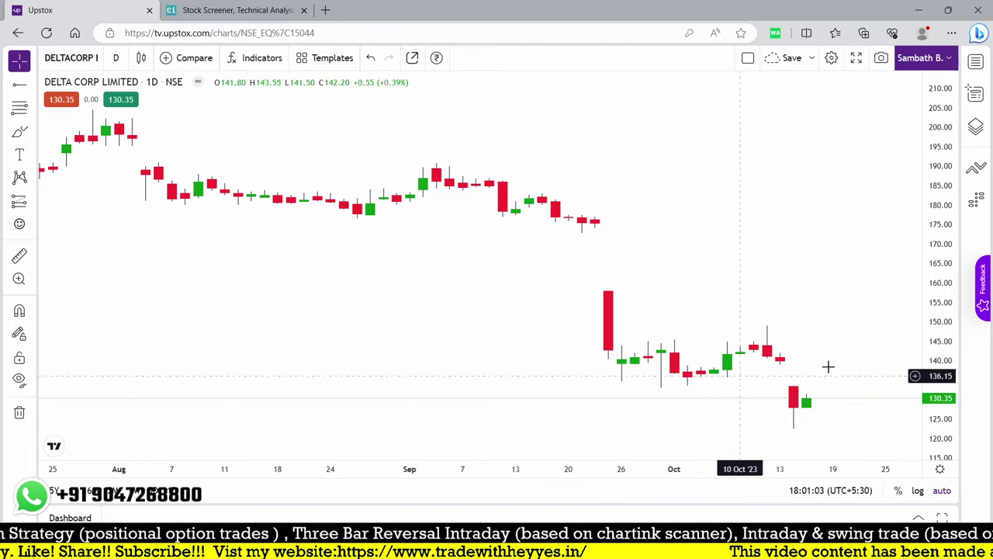
Check the Chartink result list, then load CANBK on the Upstox chart and inspect its recent candles
{"action": "left_click", "coordinate": [236, 9]}
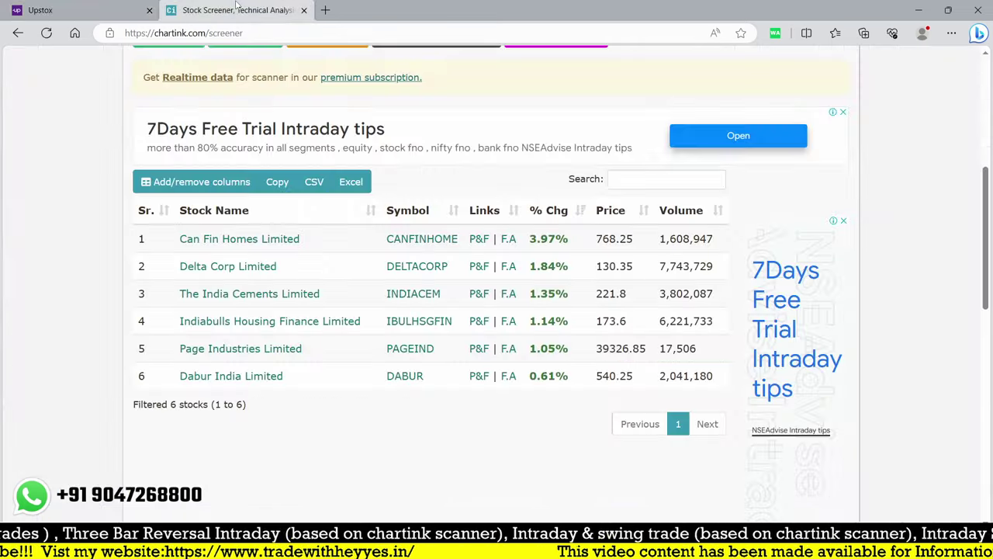
{"action": "left_click", "coordinate": [40, 9]}
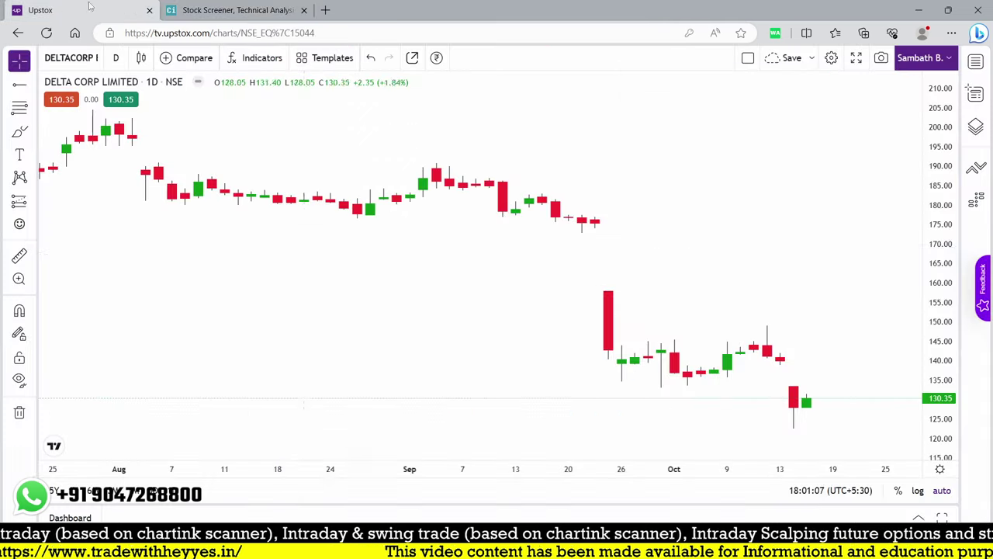
{"action": "type", "text": "canbk"}
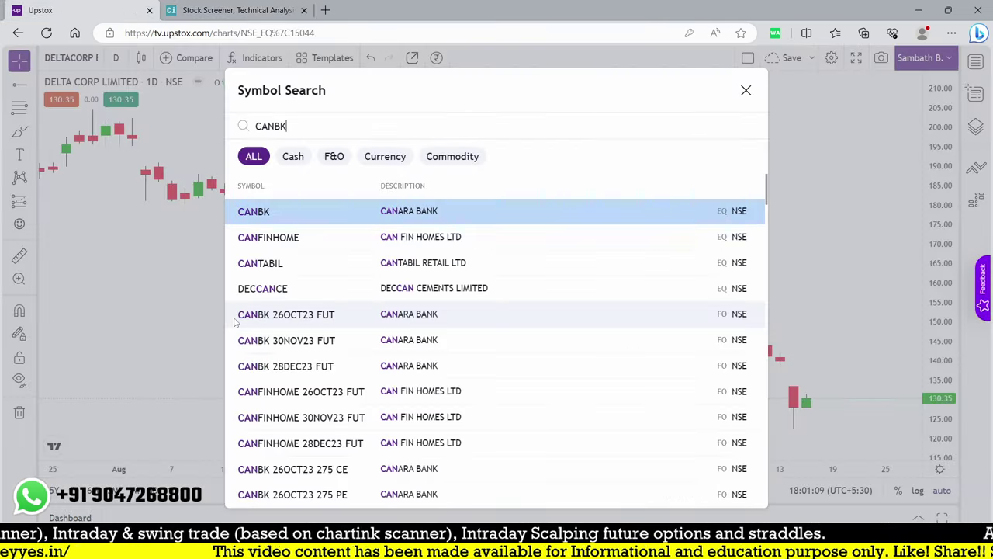
{"action": "key", "text": "Return"}
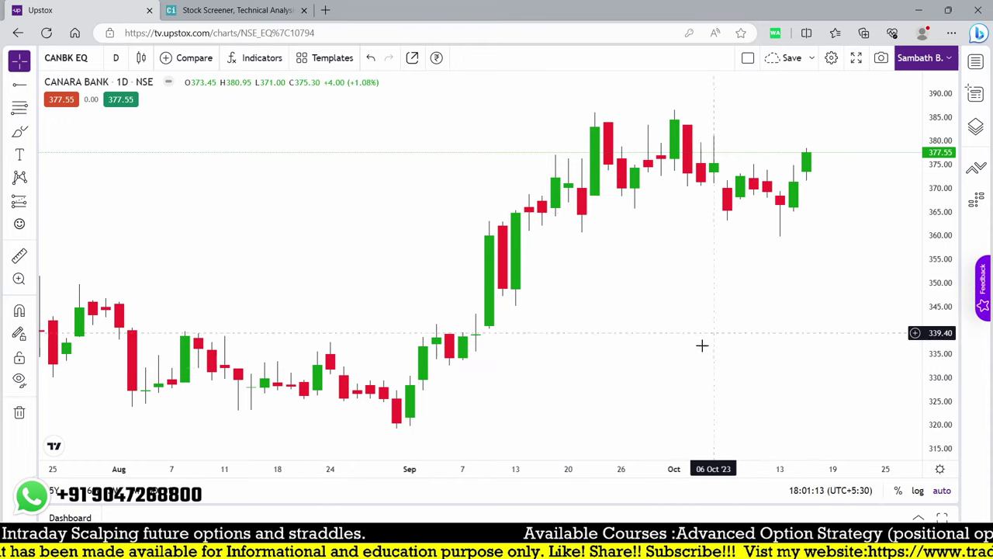
{"action": "scroll", "coordinate": [698, 347], "scroll_direction": "up", "scroll_amount": 1}
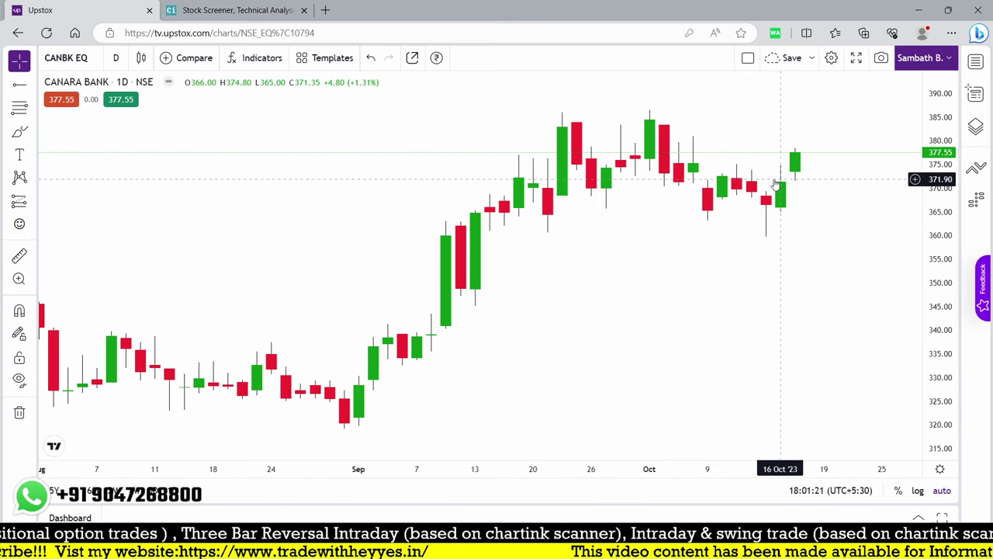
Recheck the Chartink result list and load CANFINHOME on the Upstox chart to inspect its recent daily candles
{"action": "left_click", "coordinate": [234, 7]}
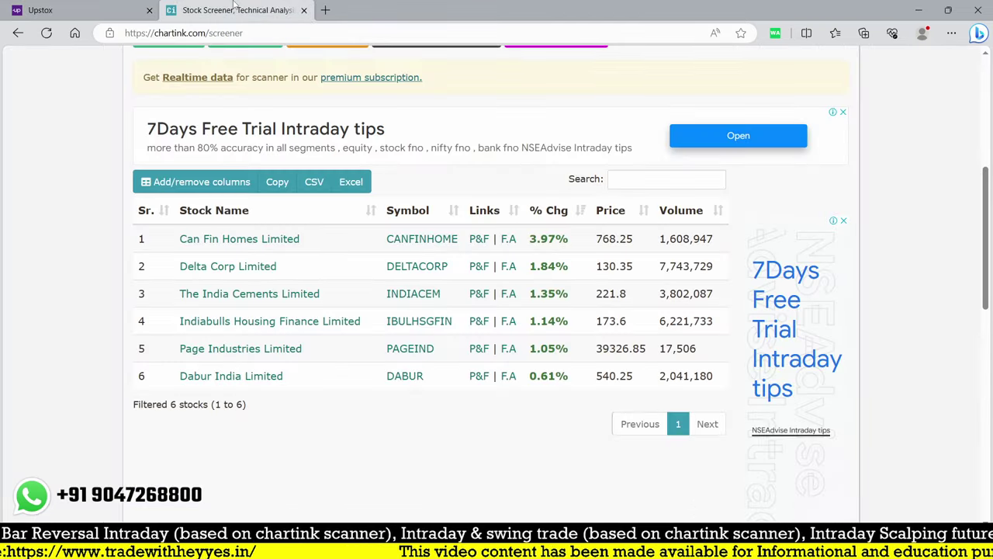
{"action": "left_click", "coordinate": [70, 10]}
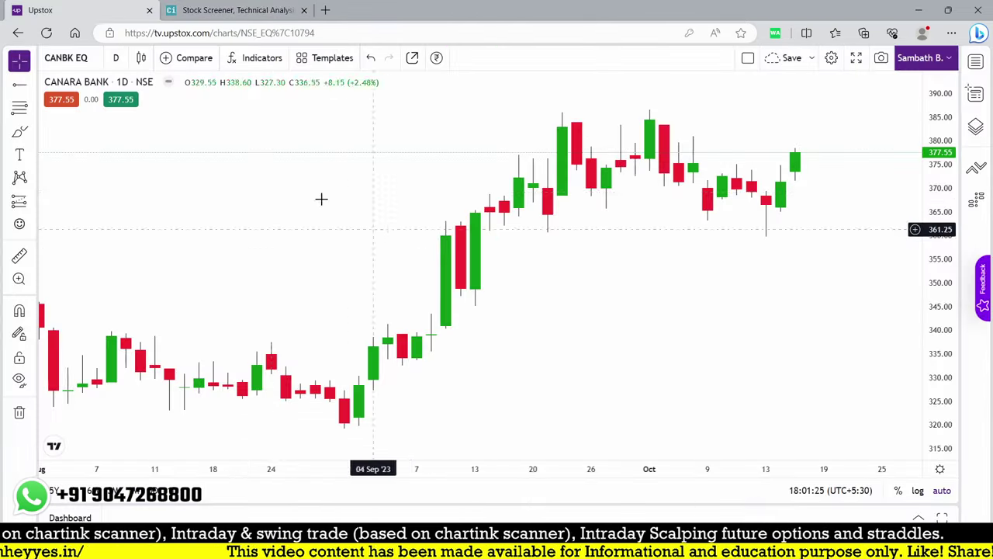
{"action": "type", "text": "canf"}
{"action": "key", "text": "Down"}
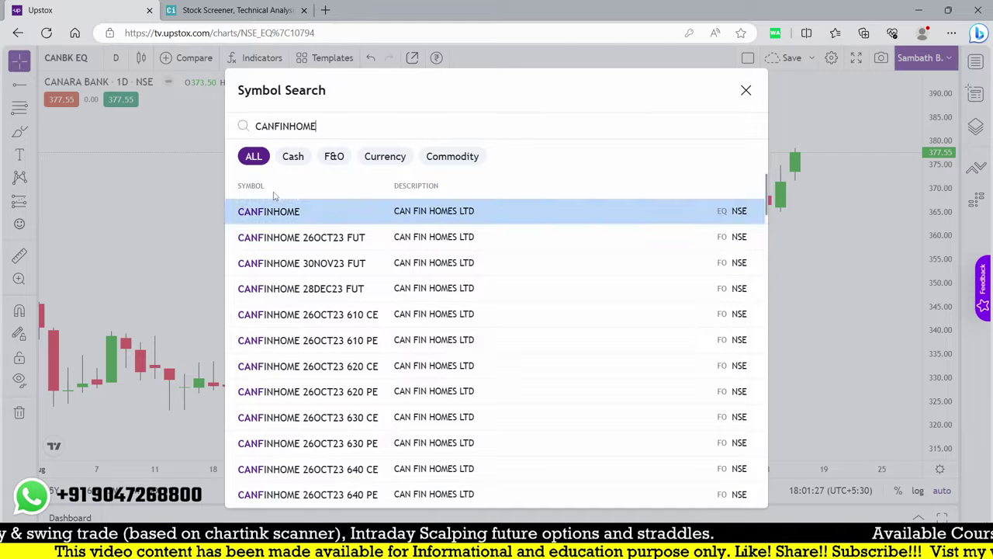
{"action": "key", "text": "Return"}
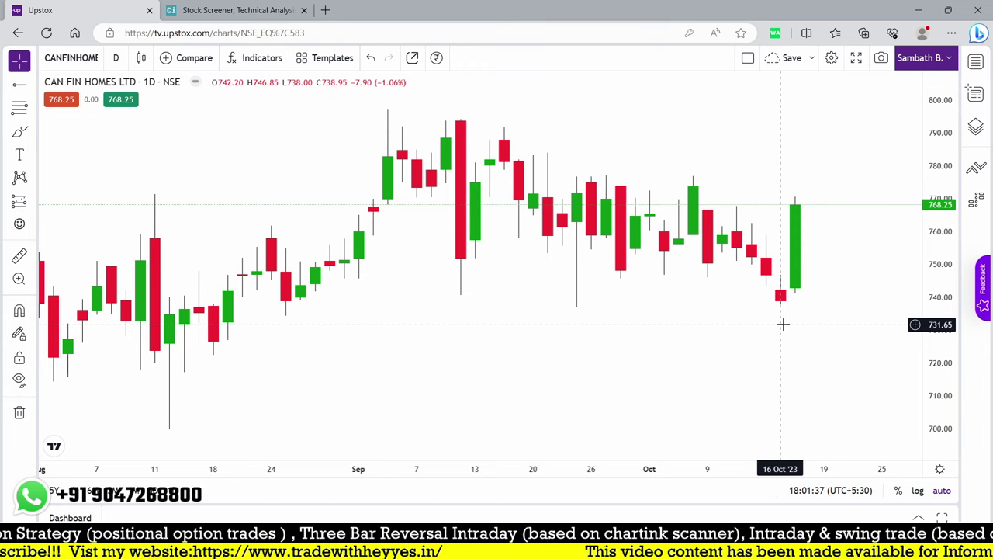
Pick the next stock from the Chartink results and load IBULHSGFIN on the Upstox chart to examine its October candles
{"action": "left_click", "coordinate": [220, 8]}
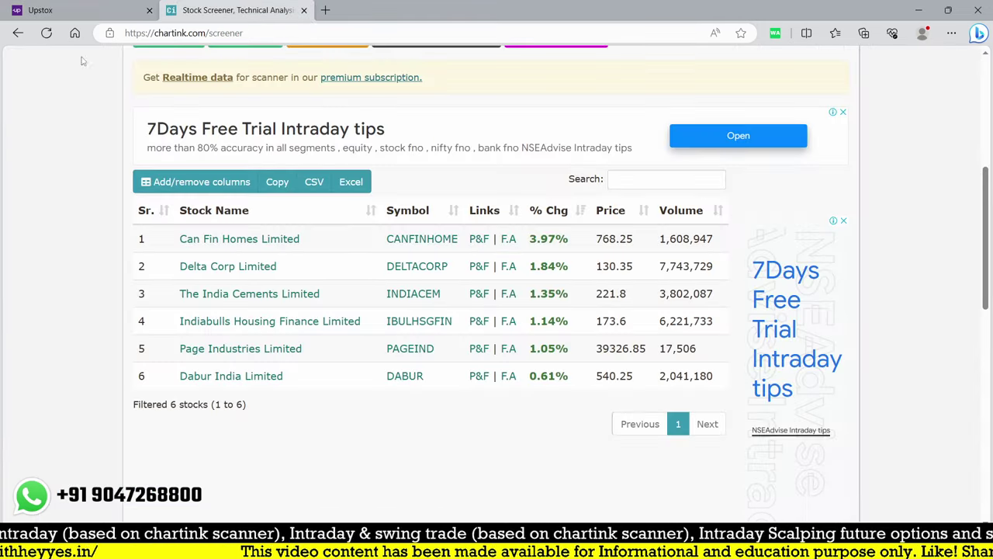
{"action": "left_click", "coordinate": [47, 10]}
{"action": "type", "text": "ibu"}
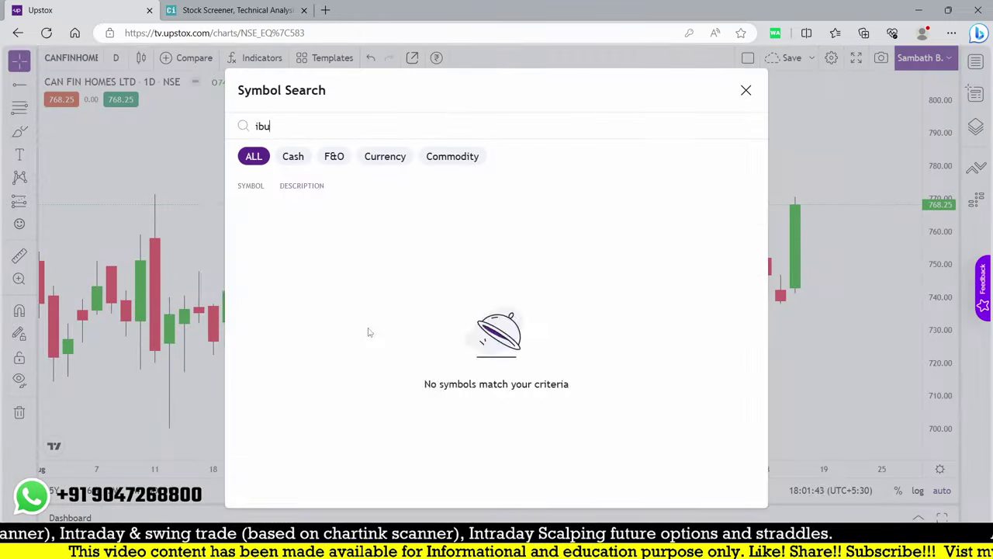
{"action": "key", "text": "Down"}
{"action": "key", "text": "Down"}
{"action": "key", "text": "Up"}
{"action": "key", "text": "Return"}
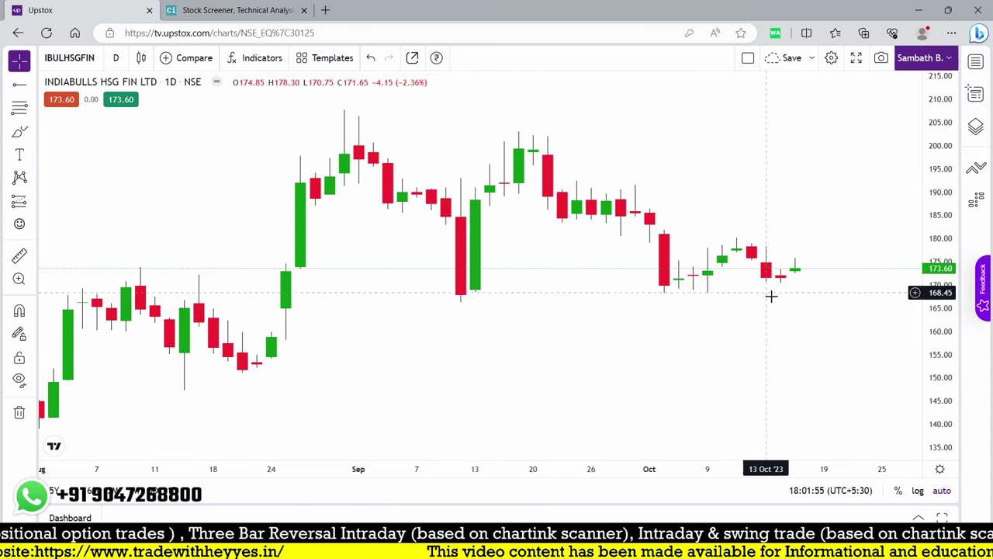
{"action": "scroll", "coordinate": [757, 341], "scroll_direction": "up", "scroll_amount": 2}
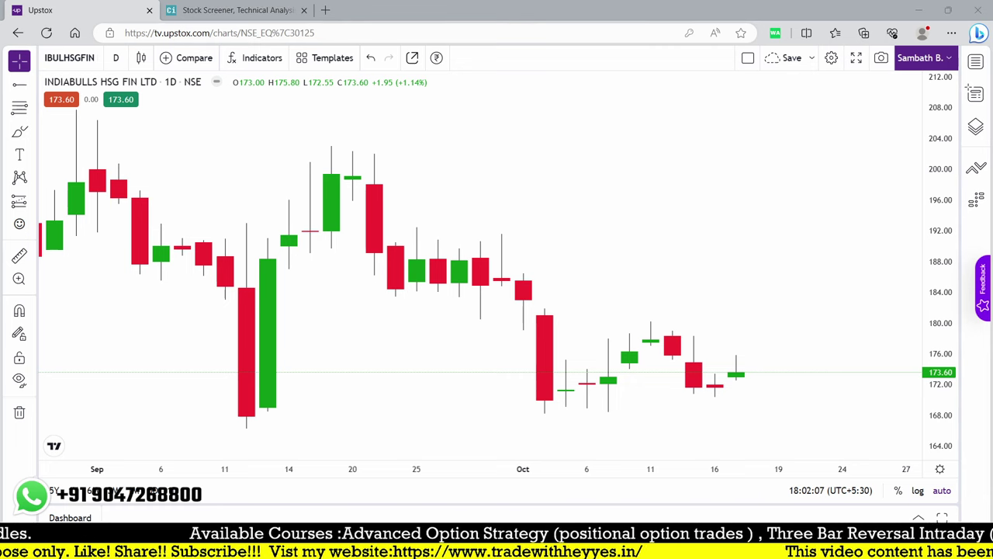
Sketch three descending red candles with wicks above the October price bars, with sloping lines along their highs and lows and a horizontal line underneath
{"action": "mouse_move", "coordinate": [587, 126]}
{"action": "left_mouse_down"}
{"action": "mouse_move", "coordinate": [588, 174]}
{"action": "mouse_move", "coordinate": [609, 128]}
{"action": "mouse_move", "coordinate": [590, 125]}
{"action": "left_mouse_up"}
{"action": "mouse_move", "coordinate": [624, 183]}
{"action": "left_mouse_down"}
{"action": "mouse_move", "coordinate": [630, 163]}
{"action": "mouse_move", "coordinate": [632, 179]}
{"action": "mouse_move", "coordinate": [682, 208]}
{"action": "mouse_move", "coordinate": [654, 179]}
{"action": "left_mouse_up"}
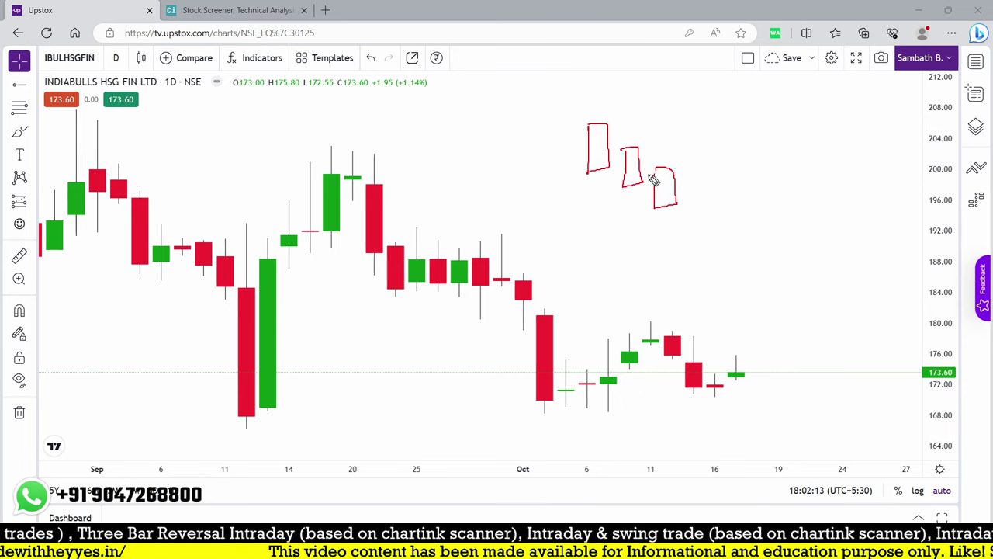
{"action": "left_click_drag", "start_coordinate": [597, 124], "coordinate": [598, 111]}
{"action": "left_click_drag", "start_coordinate": [599, 175], "coordinate": [629, 205]}
{"action": "left_click_drag", "start_coordinate": [630, 137], "coordinate": [629, 149]}
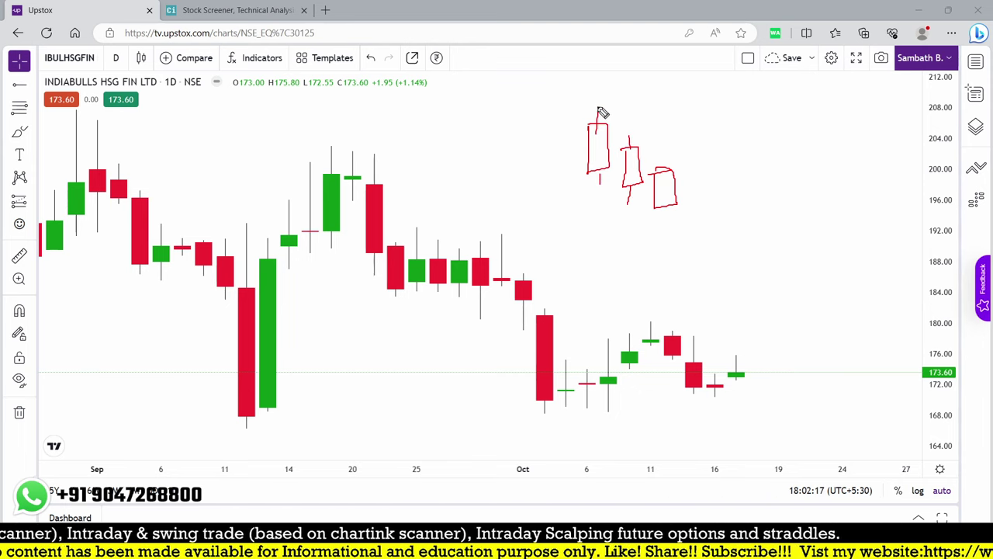
{"action": "mouse_move", "coordinate": [597, 107]}
{"action": "left_mouse_down"}
{"action": "mouse_move", "coordinate": [693, 184]}
{"action": "mouse_move", "coordinate": [662, 169]}
{"action": "left_mouse_up"}
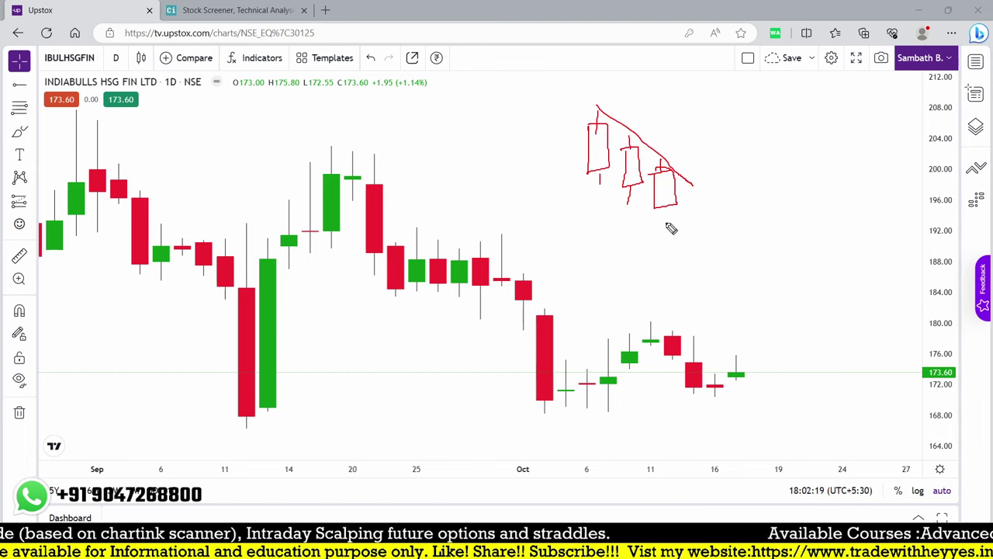
{"action": "left_click_drag", "start_coordinate": [665, 208], "coordinate": [665, 225]}
{"action": "mouse_move", "coordinate": [583, 176]}
{"action": "left_mouse_down"}
{"action": "mouse_move", "coordinate": [690, 257]}
{"action": "mouse_move", "coordinate": [730, 244]}
{"action": "left_mouse_up"}
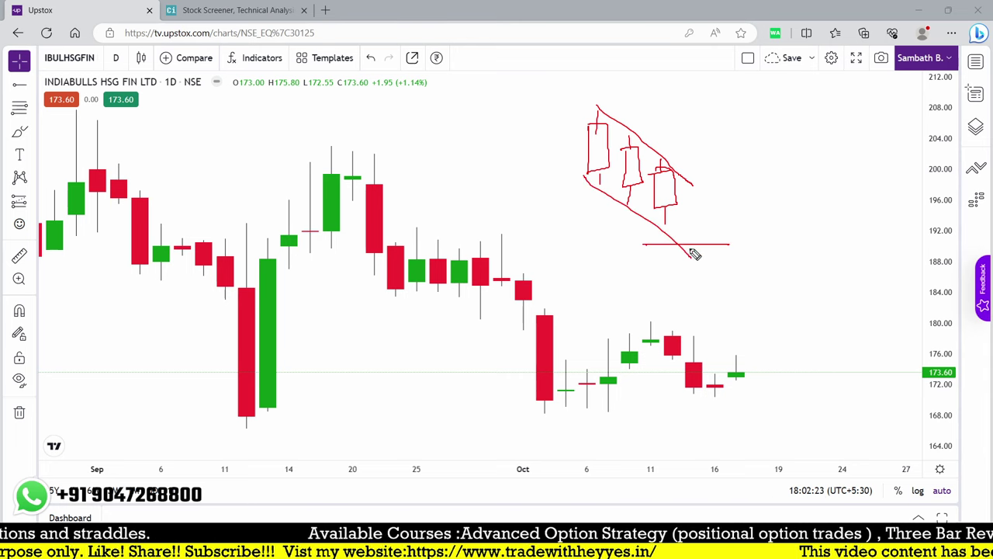
Sketch a fourth candle at the end of the falling sequence, label it as a red candle and extend its body upward
{"action": "mouse_move", "coordinate": [659, 225]}
{"action": "left_mouse_down"}
{"action": "mouse_move", "coordinate": [714, 225]}
{"action": "mouse_move", "coordinate": [687, 244]}
{"action": "mouse_move", "coordinate": [687, 224]}
{"action": "mouse_move", "coordinate": [771, 228]}
{"action": "mouse_move", "coordinate": [810, 204]}
{"action": "left_mouse_up"}
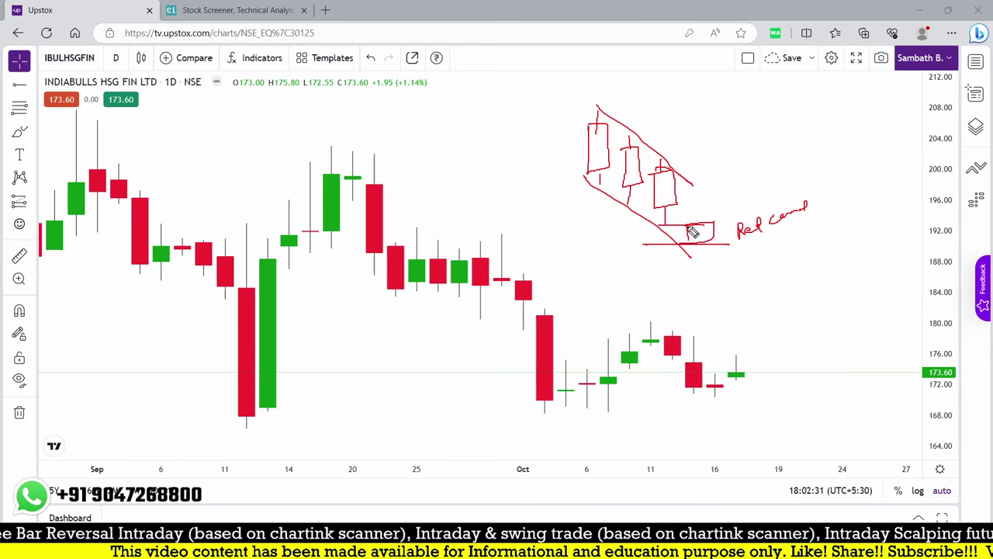
{"action": "mouse_move", "coordinate": [693, 233]}
{"action": "left_mouse_down"}
{"action": "mouse_move", "coordinate": [711, 242]}
{"action": "mouse_move", "coordinate": [718, 185]}
{"action": "mouse_move", "coordinate": [686, 182]}
{"action": "mouse_move", "coordinate": [699, 220]}
{"action": "left_mouse_up"}
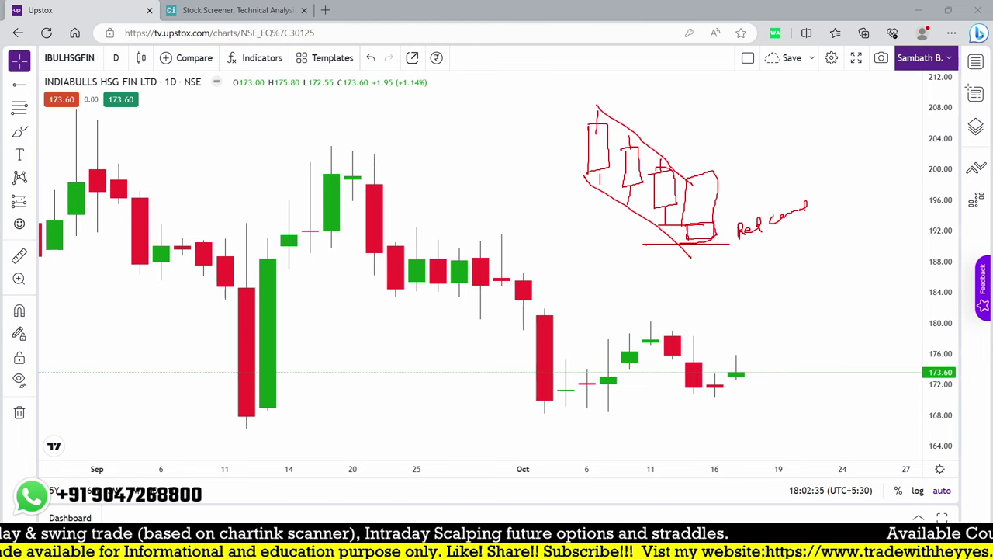
Outline the fourth candle in green with an upward breakout arrow from its high, and mark the area below its low as the boxed stop
{"action": "mouse_move", "coordinate": [715, 175]}
{"action": "left_mouse_down"}
{"action": "mouse_move", "coordinate": [684, 179]}
{"action": "mouse_move", "coordinate": [688, 240]}
{"action": "mouse_move", "coordinate": [721, 237]}
{"action": "mouse_move", "coordinate": [693, 180]}
{"action": "mouse_move", "coordinate": [691, 247]}
{"action": "mouse_move", "coordinate": [712, 189]}
{"action": "mouse_move", "coordinate": [743, 178]}
{"action": "mouse_move", "coordinate": [737, 184]}
{"action": "mouse_move", "coordinate": [785, 93]}
{"action": "mouse_move", "coordinate": [798, 113]}
{"action": "left_mouse_up"}
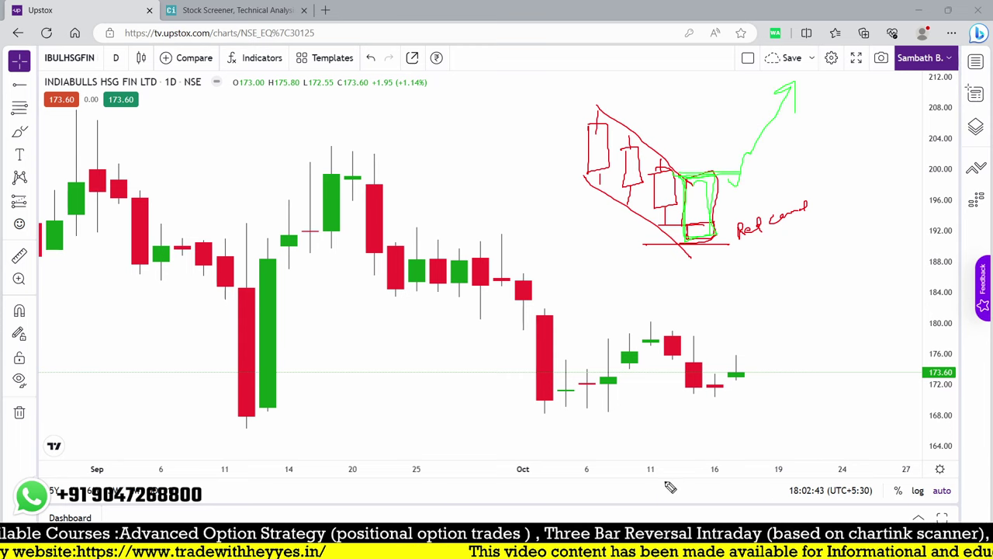
{"action": "mouse_move", "coordinate": [669, 247]}
{"action": "left_mouse_down"}
{"action": "mouse_move", "coordinate": [732, 259]}
{"action": "mouse_move", "coordinate": [747, 241]}
{"action": "left_mouse_up"}
{"action": "mouse_move", "coordinate": [715, 302]}
{"action": "left_mouse_down"}
{"action": "mouse_move", "coordinate": [741, 299]}
{"action": "mouse_move", "coordinate": [744, 321]}
{"action": "mouse_move", "coordinate": [766, 287]}
{"action": "mouse_move", "coordinate": [722, 348]}
{"action": "left_mouse_up"}
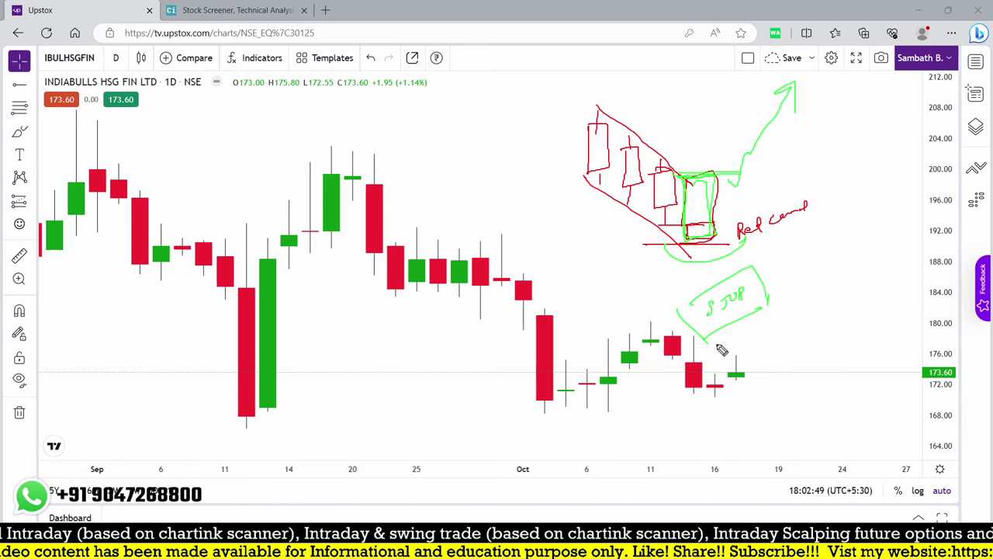
Circle the three descending red candles in green and close the drawing overlay
{"action": "mouse_move", "coordinate": [676, 225]}
{"action": "left_mouse_down"}
{"action": "mouse_move", "coordinate": [595, 155]}
{"action": "mouse_move", "coordinate": [610, 117]}
{"action": "mouse_move", "coordinate": [652, 173]}
{"action": "left_mouse_up"}
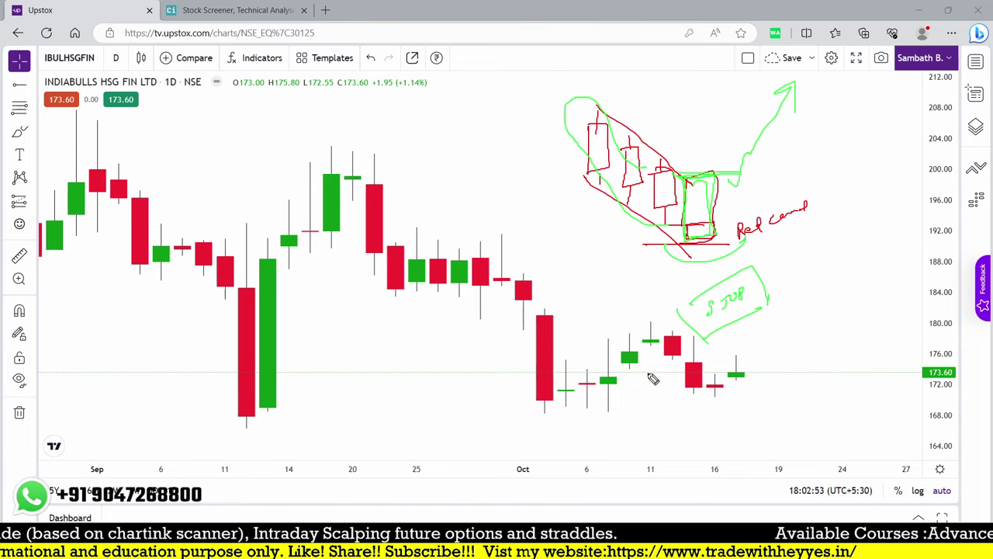
{"action": "key", "text": "Escape"}
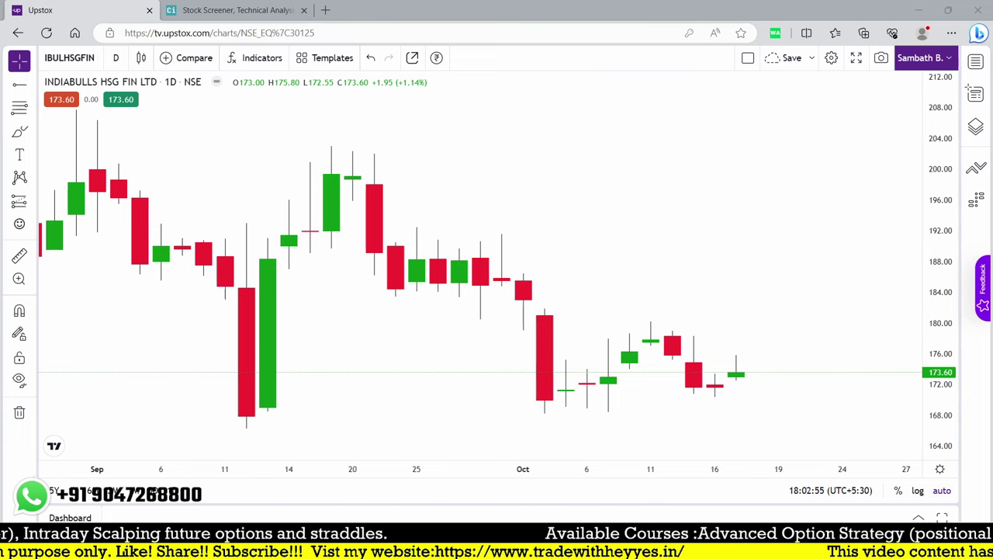
Switch to the Chartink screener, duplicate the filter comparing 1 day ago Low with 2 days ago Low, and place the copy last
{"action": "left_click", "coordinate": [272, 10]}
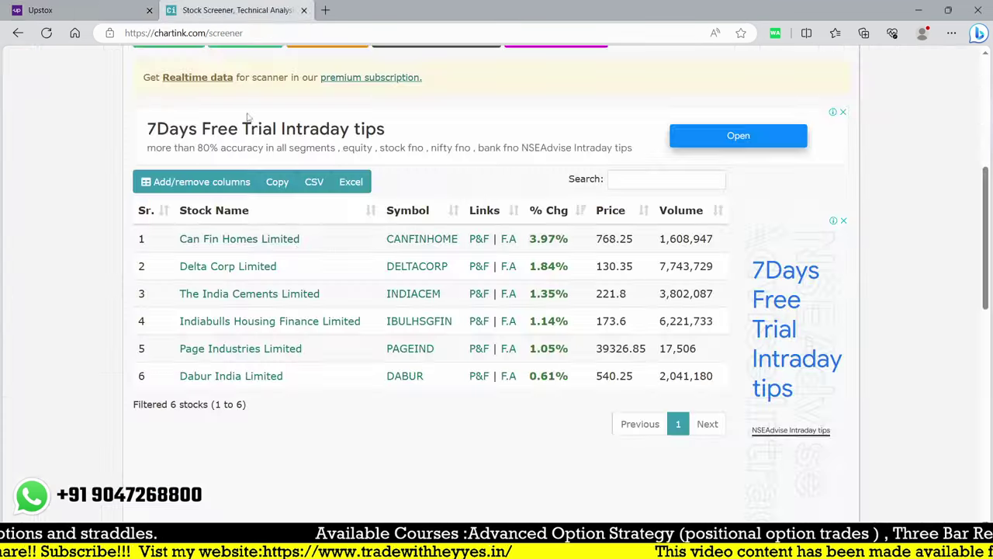
{"action": "scroll", "coordinate": [302, 353], "scroll_direction": "up", "scroll_amount": 5}
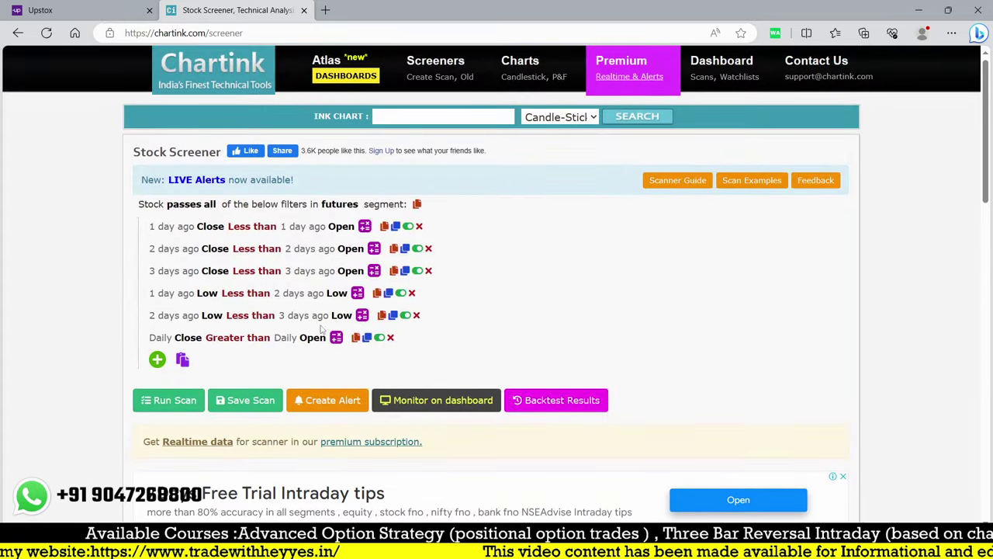
{"action": "left_click", "coordinate": [396, 295]}
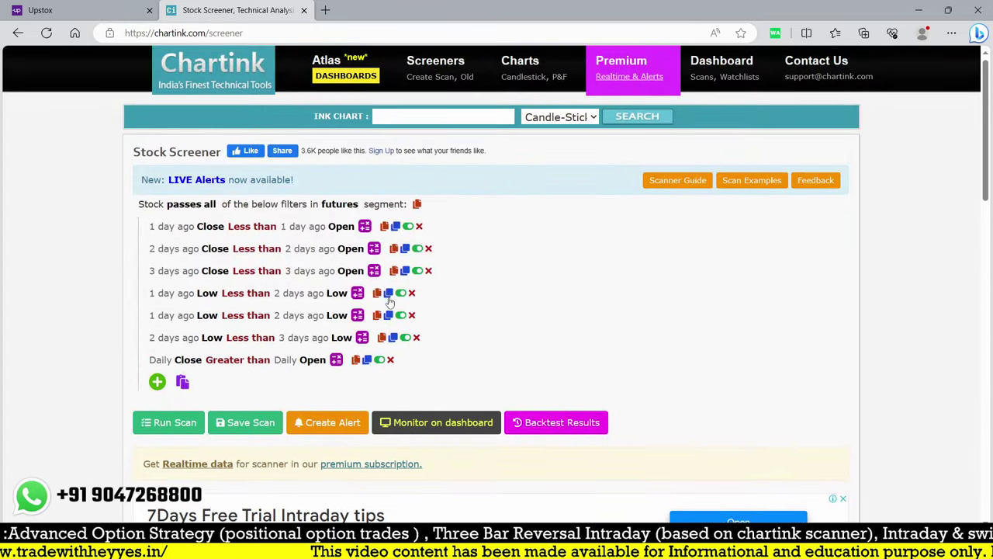
{"action": "left_click_drag", "start_coordinate": [299, 324], "coordinate": [319, 379]}
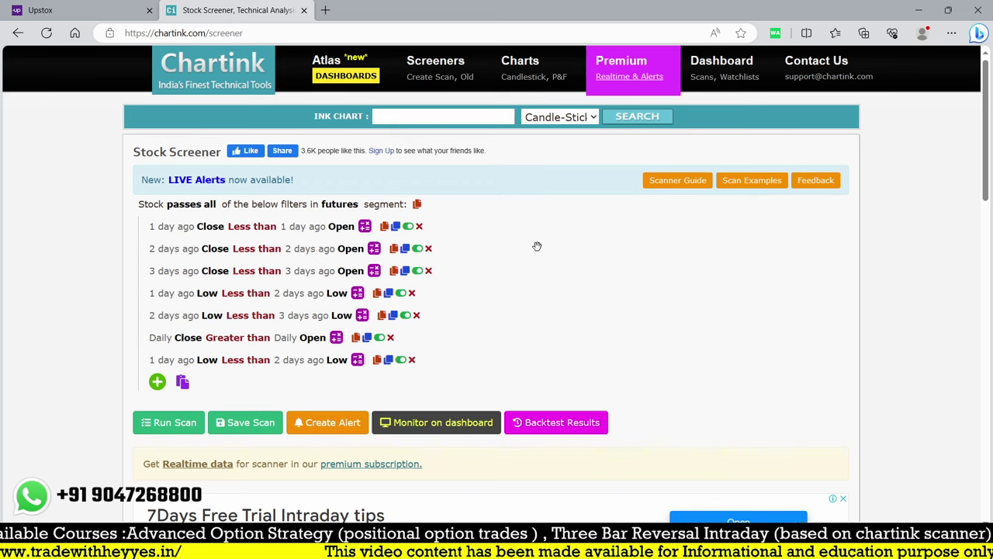
Save the scan under the name "te"
{"action": "left_click", "coordinate": [239, 423]}
{"action": "left_click", "coordinate": [163, 97]}
{"action": "type", "text": "t"}
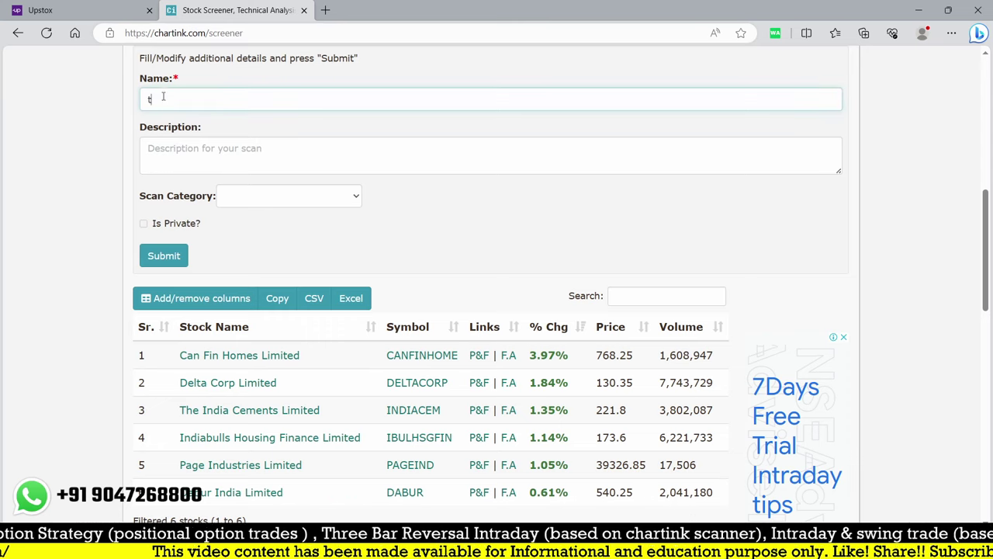
{"action": "type", "text": "e"}
{"action": "left_click", "coordinate": [165, 255]}
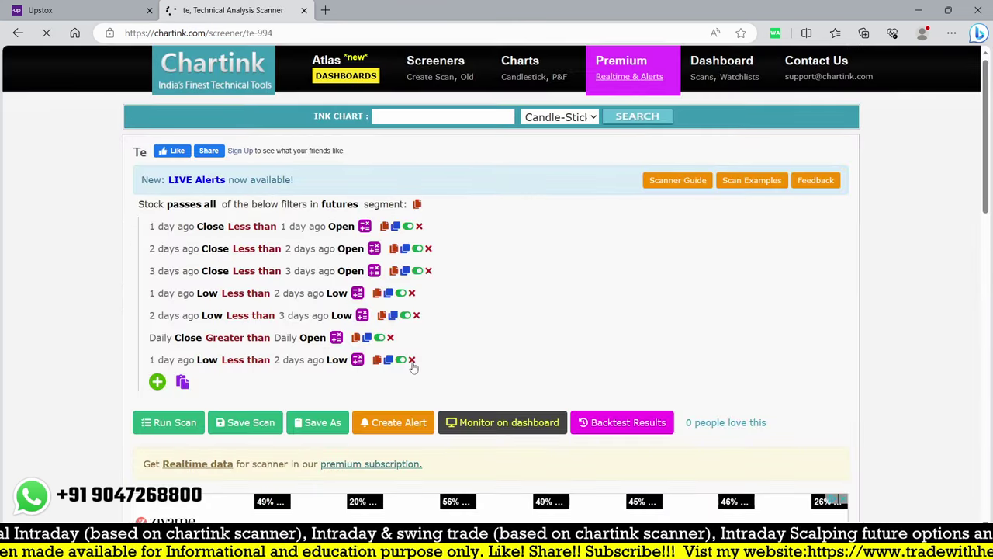
Change the last filter to 1 day ago High less than 2 days ago High
{"action": "left_click", "coordinate": [208, 361]}
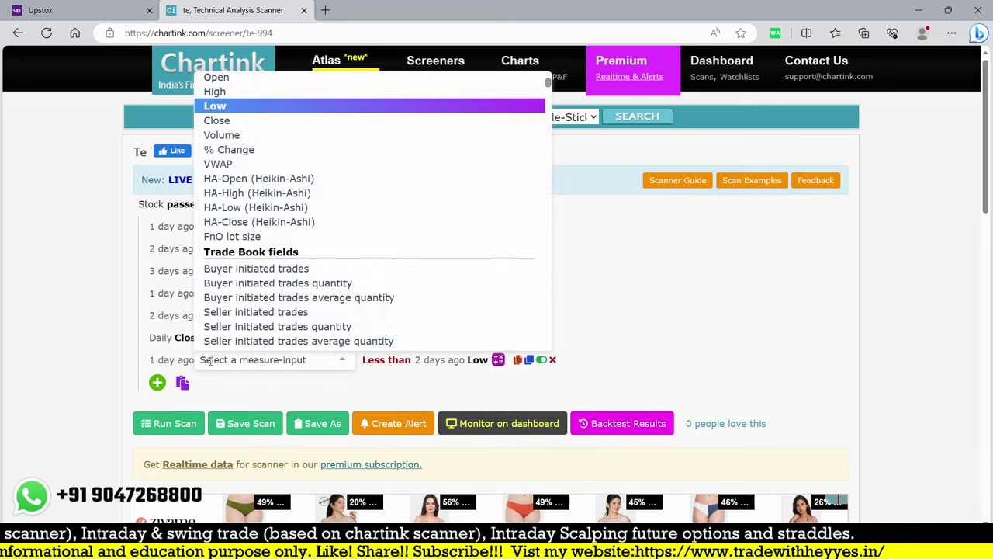
{"action": "type", "text": "high"}
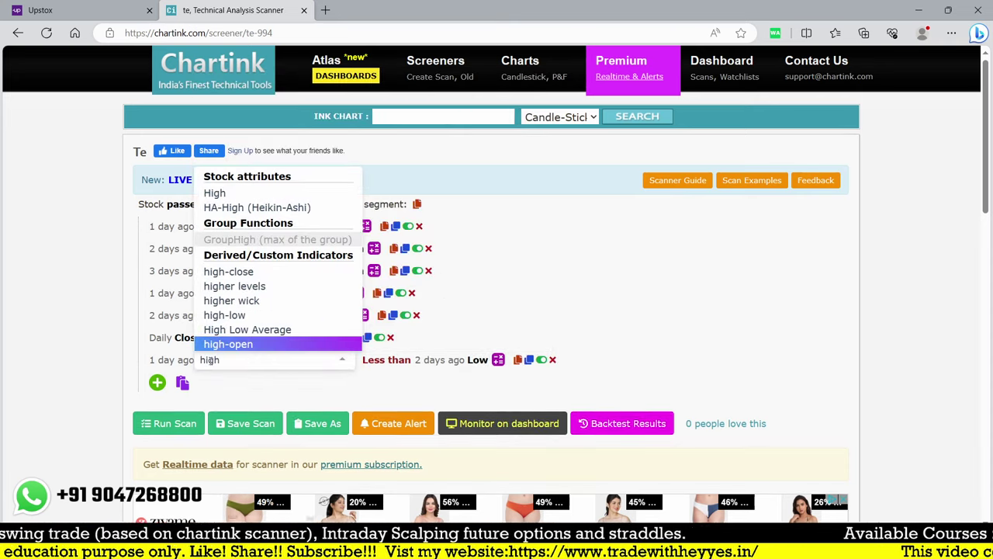
{"action": "left_click", "coordinate": [245, 192]}
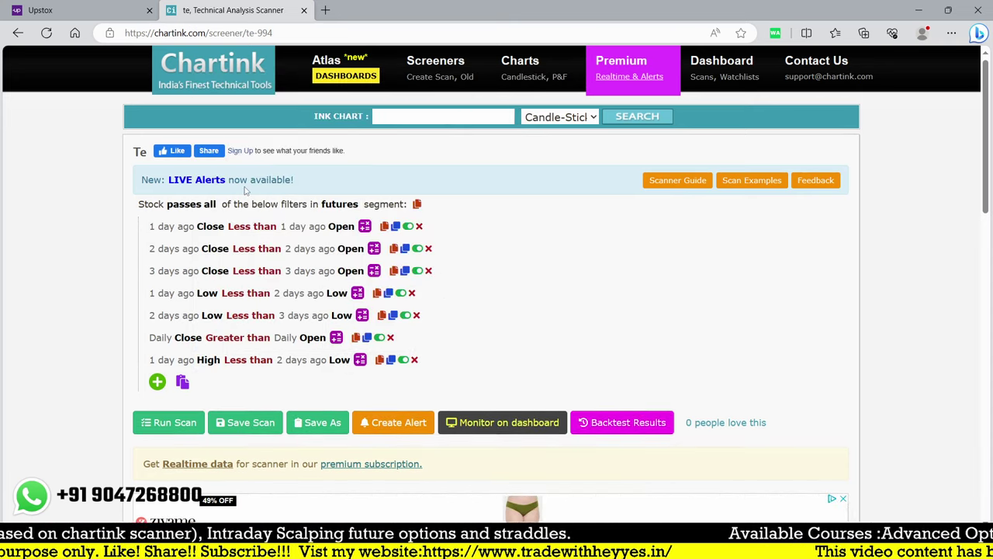
{"action": "left_click", "coordinate": [310, 361]}
{"action": "left_click", "coordinate": [320, 363]}
{"action": "left_click", "coordinate": [339, 361]}
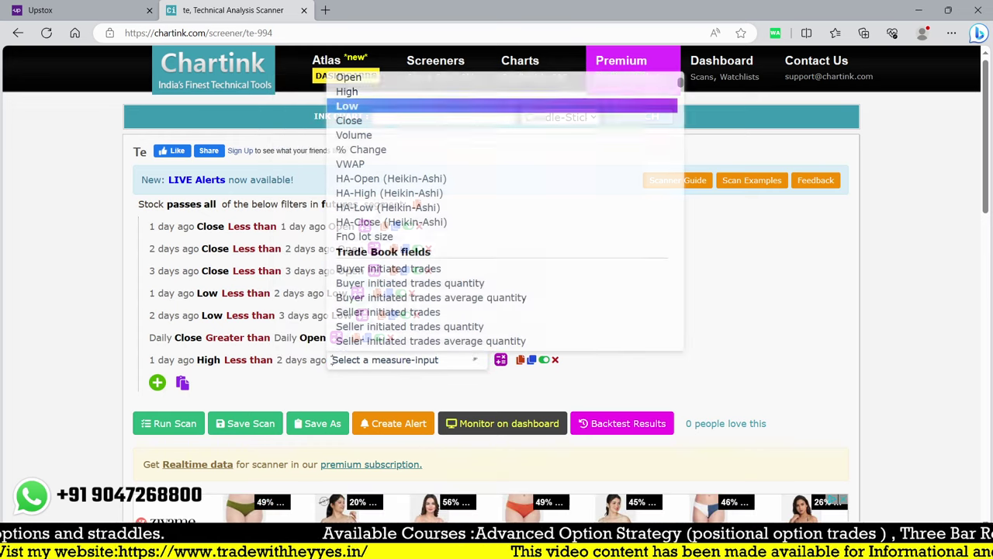
{"action": "left_click", "coordinate": [347, 91]}
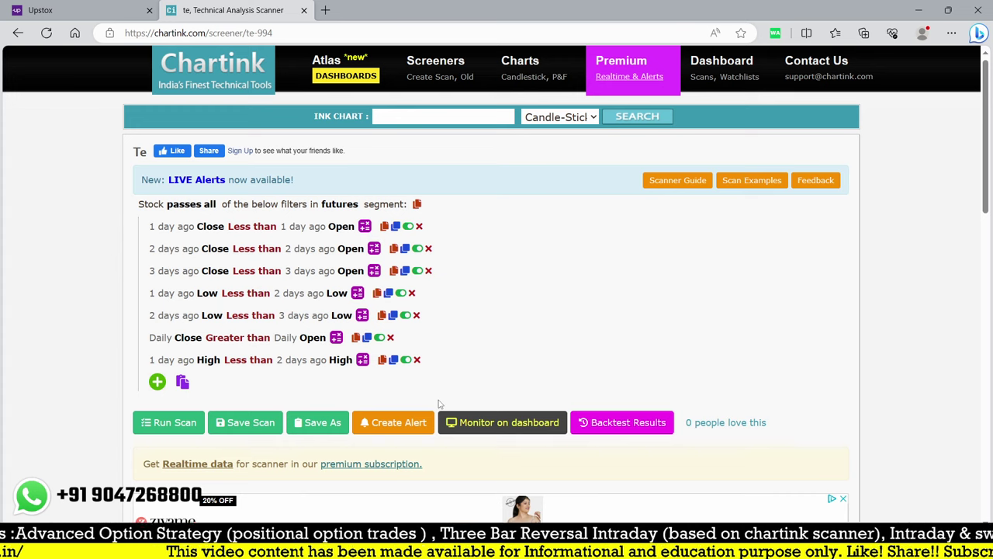
Bring back the candle sketch over the page, trace the highs of the falling candles, and clear the sketch
{"action": "key", "text": "ctrl+z"}
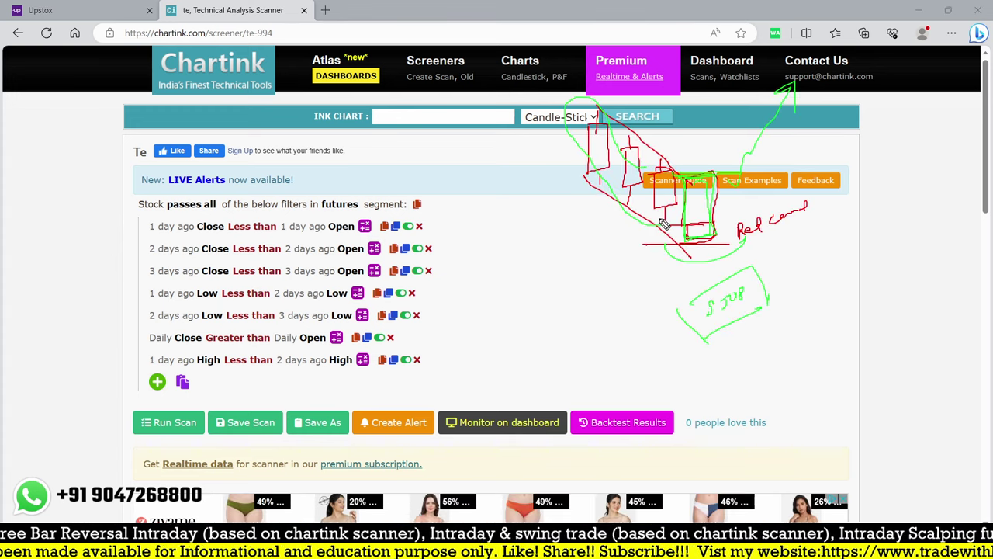
{"action": "mouse_move", "coordinate": [599, 118]}
{"action": "left_mouse_down"}
{"action": "mouse_move", "coordinate": [658, 133]}
{"action": "mouse_move", "coordinate": [750, 180]}
{"action": "left_mouse_up"}
{"action": "key", "text": "e"}
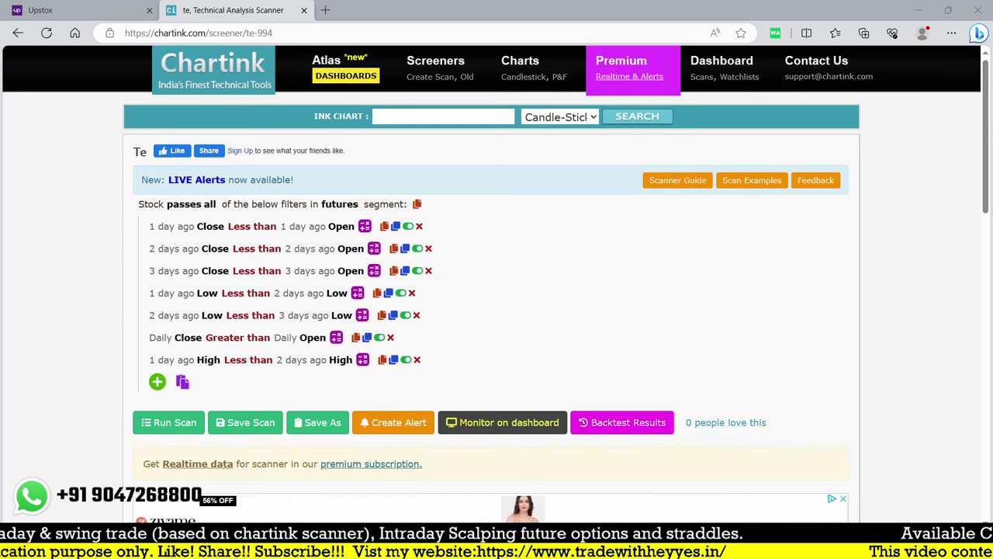
Duplicate the High filter and change the copy to 2 days ago High less than 3 days ago High
{"action": "left_click", "coordinate": [392, 360]}
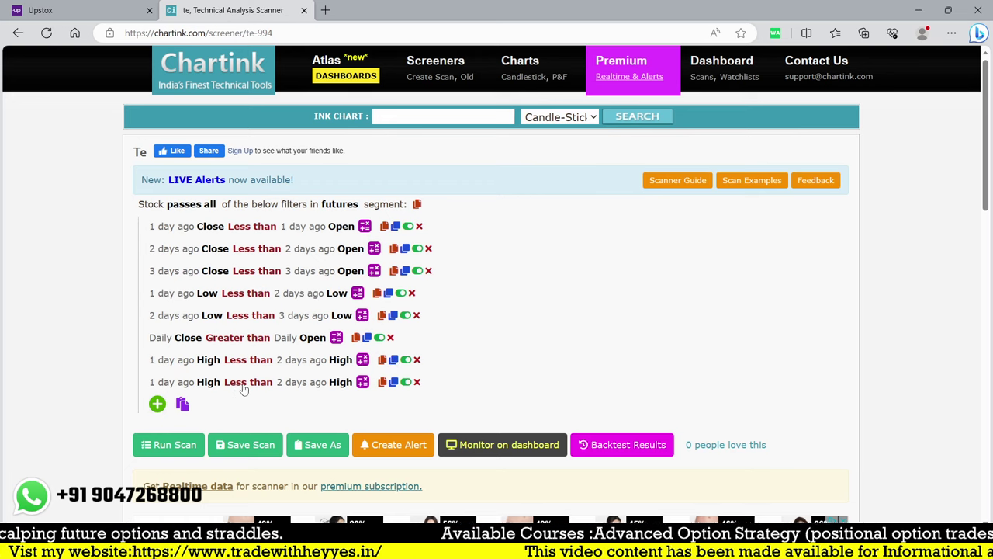
{"action": "left_click", "coordinate": [291, 388]}
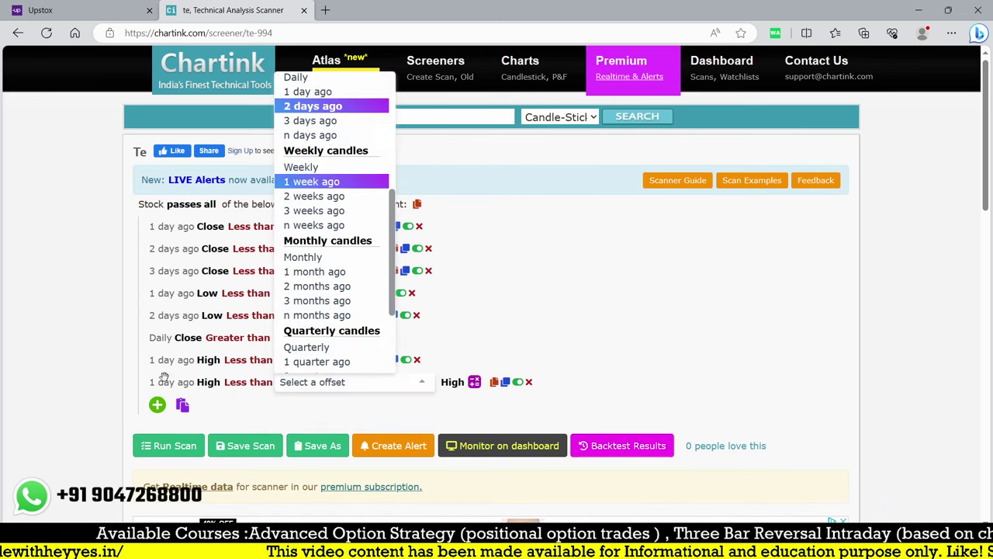
{"action": "left_click", "coordinate": [311, 123]}
{"action": "left_click", "coordinate": [180, 388]}
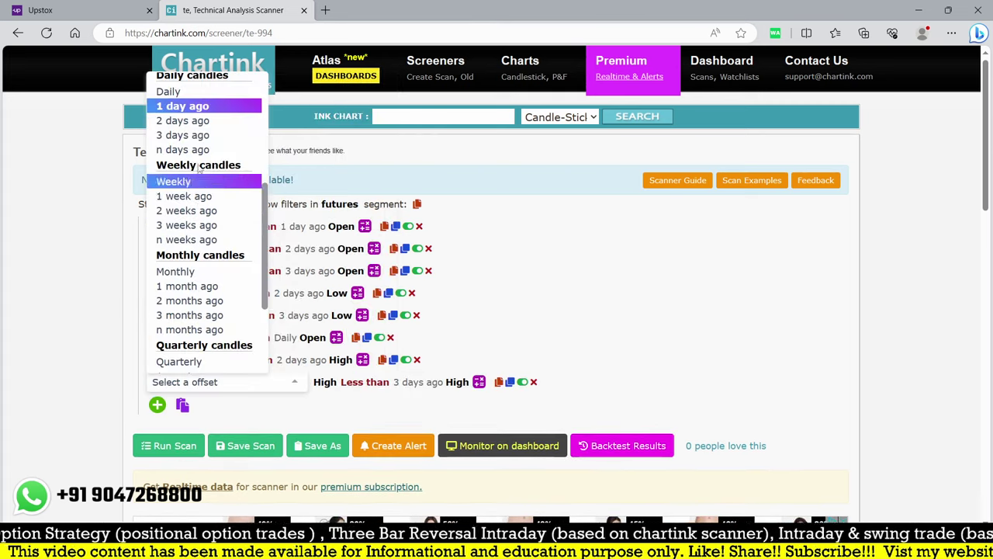
{"action": "left_click", "coordinate": [182, 120]}
Run the scan with the added High filters and review the listed stocks against the conditions
{"action": "scroll", "coordinate": [472, 239], "scroll_direction": "down", "scroll_amount": 2}
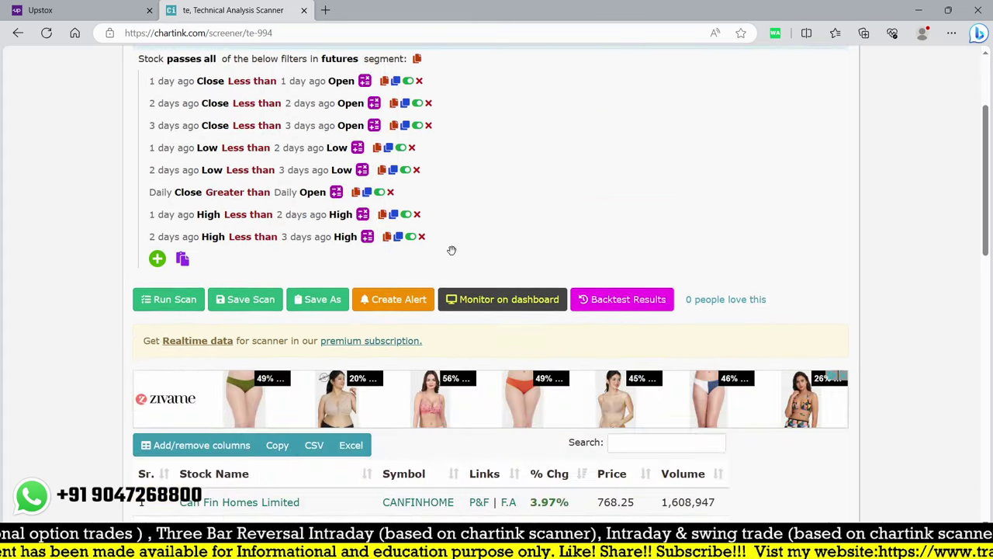
{"action": "left_click", "coordinate": [185, 307]}
{"action": "scroll", "coordinate": [248, 312], "scroll_direction": "down", "scroll_amount": 3}
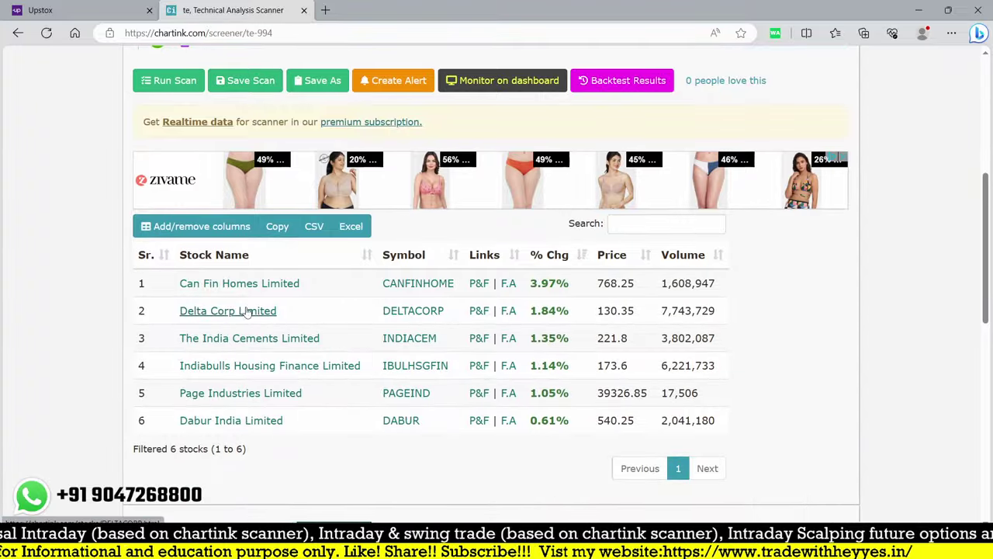
{"action": "scroll", "coordinate": [381, 363], "scroll_direction": "up", "scroll_amount": 2}
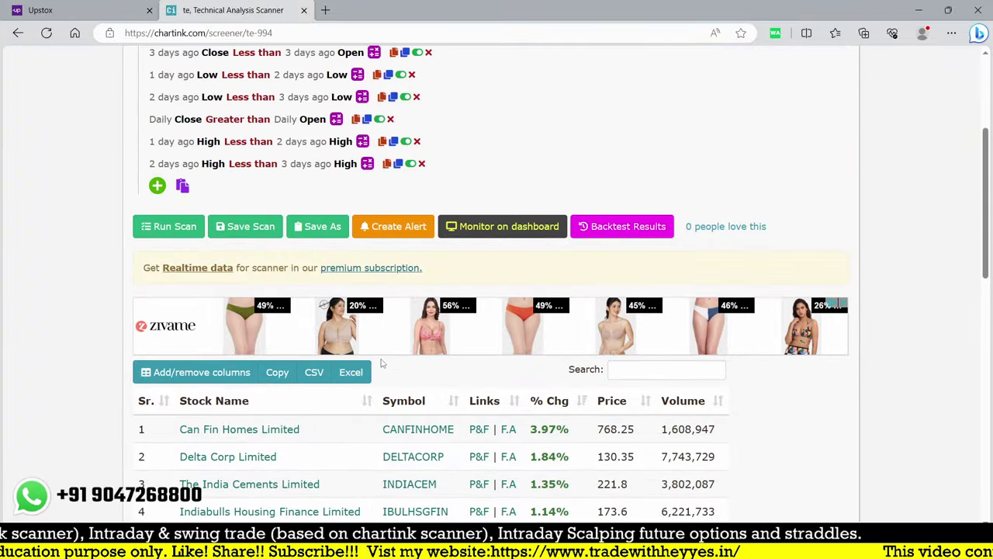
{"action": "scroll", "coordinate": [381, 363], "scroll_direction": "up", "scroll_amount": 2}
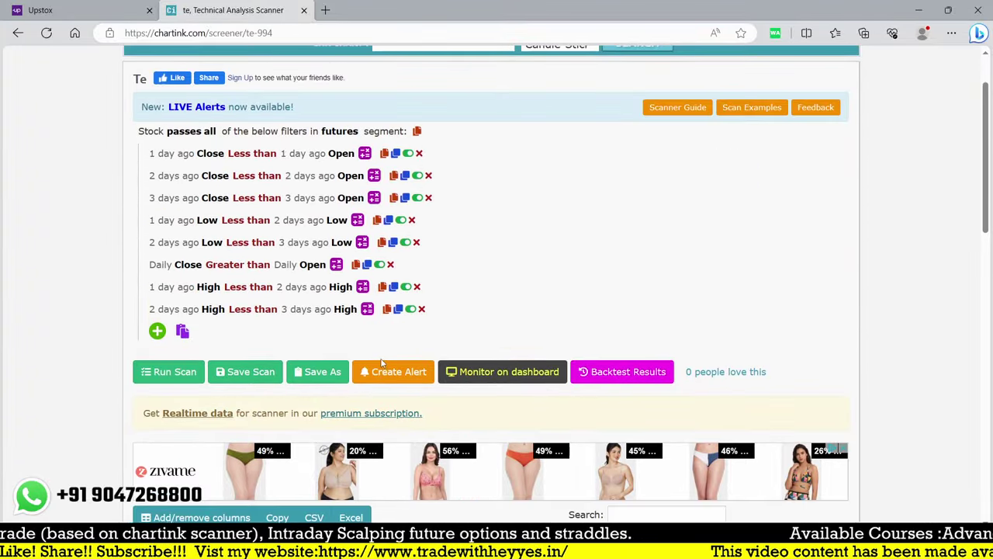
Move the Daily Close greater than Daily Open filter to the end of the list and save the scan
{"action": "scroll", "coordinate": [163, 269], "scroll_direction": "down", "scroll_amount": 1}
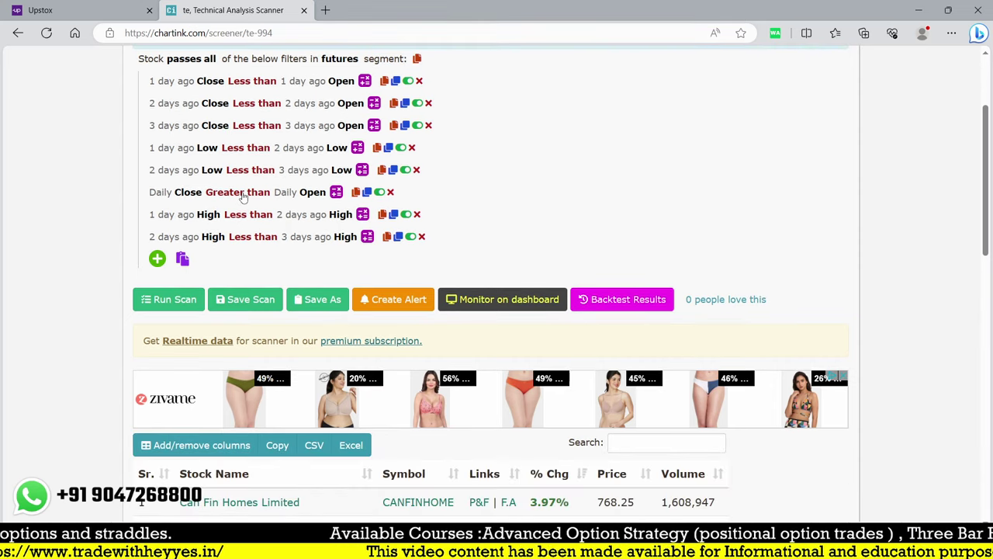
{"action": "left_click_drag", "start_coordinate": [243, 196], "coordinate": [216, 269]}
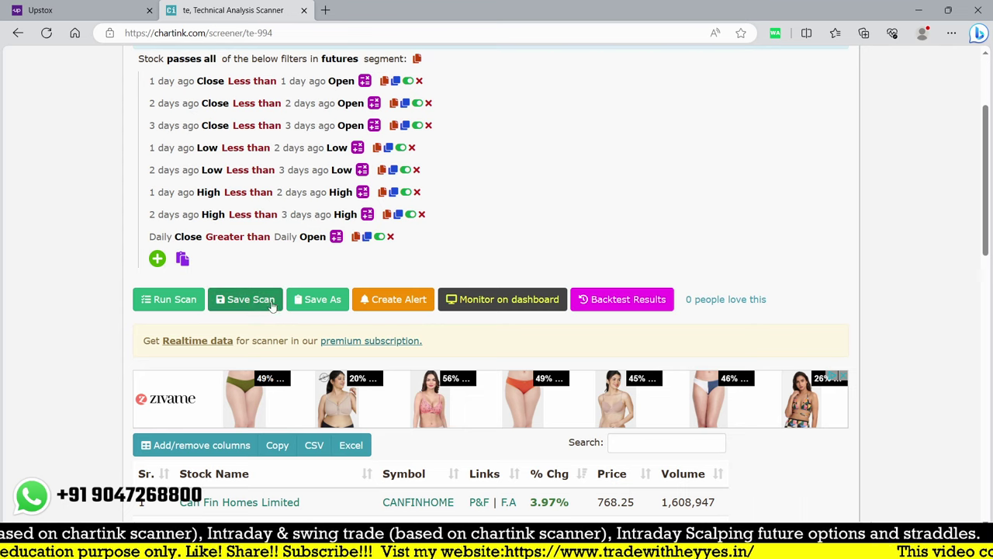
{"action": "left_click", "coordinate": [247, 300]}
{"action": "left_click", "coordinate": [163, 256]}
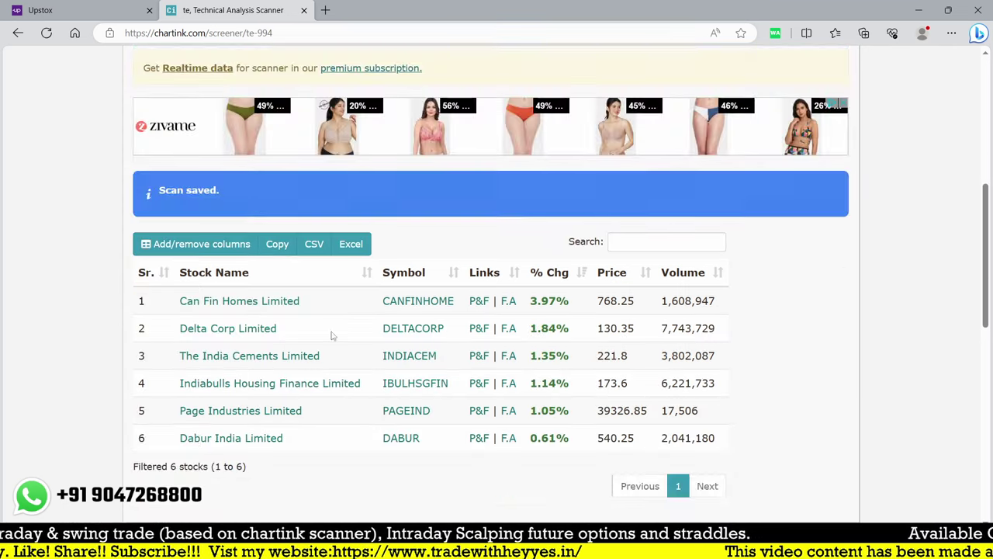
Duplicate the filter comparing 2 days ago High with 3 days ago High, and the Daily Close greater than Daily Open filter
{"action": "scroll", "coordinate": [290, 195], "scroll_direction": "up", "scroll_amount": 5}
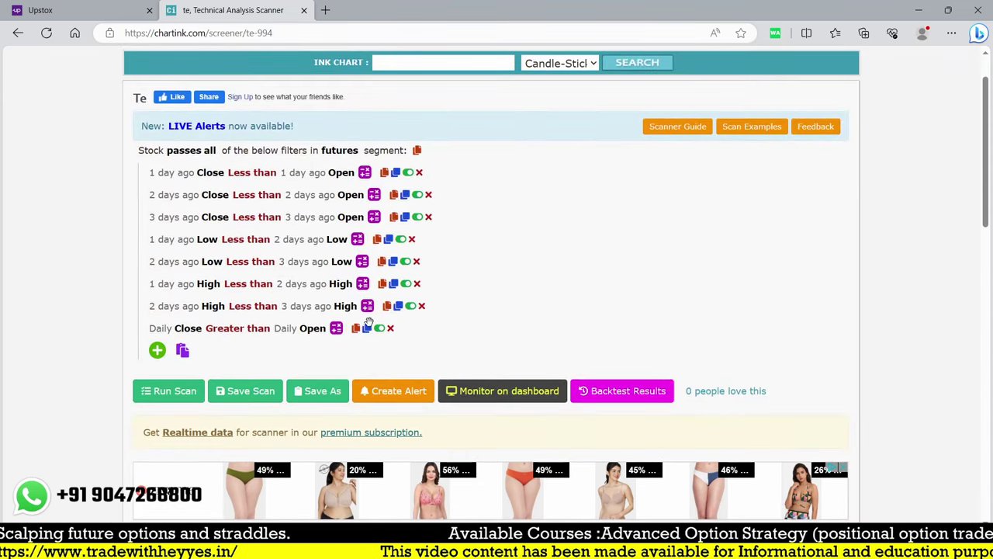
{"action": "left_click", "coordinate": [398, 306]}
{"action": "right_click", "coordinate": [620, 176]}
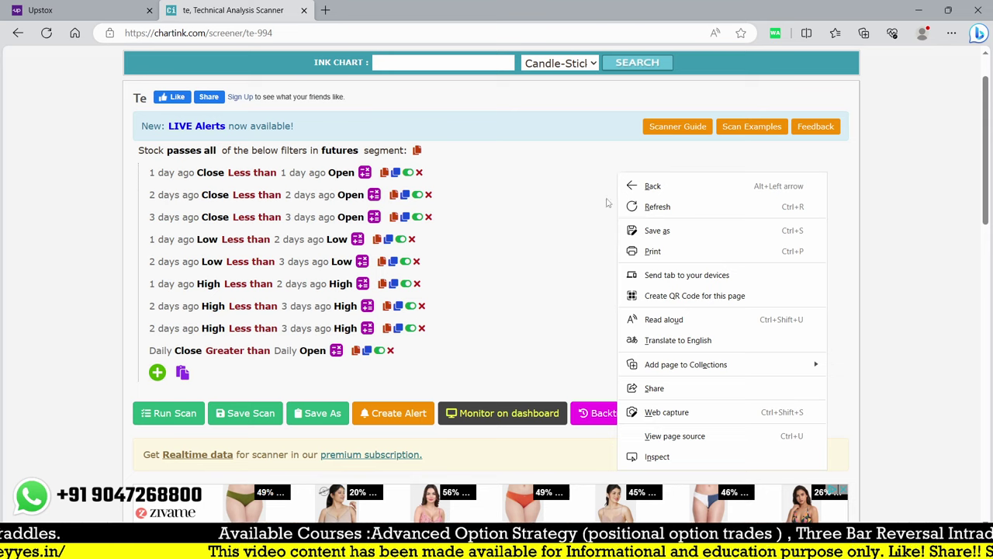
{"action": "left_click", "coordinate": [536, 302]}
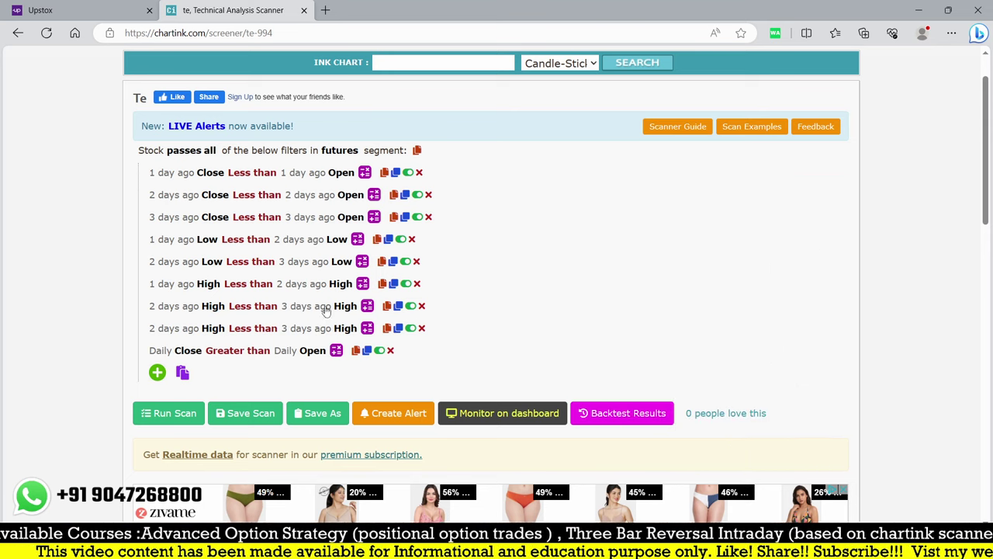
{"action": "left_click", "coordinate": [368, 351]}
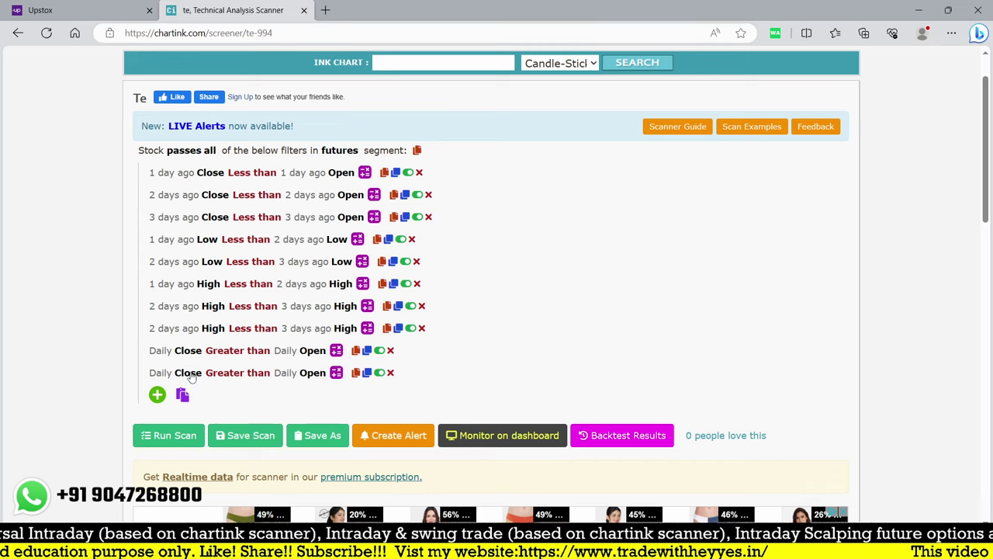
{"action": "right_click", "coordinate": [542, 220]}
Save the scan with the duplicated filters and reload the scan page
{"action": "left_click", "coordinate": [245, 436]}
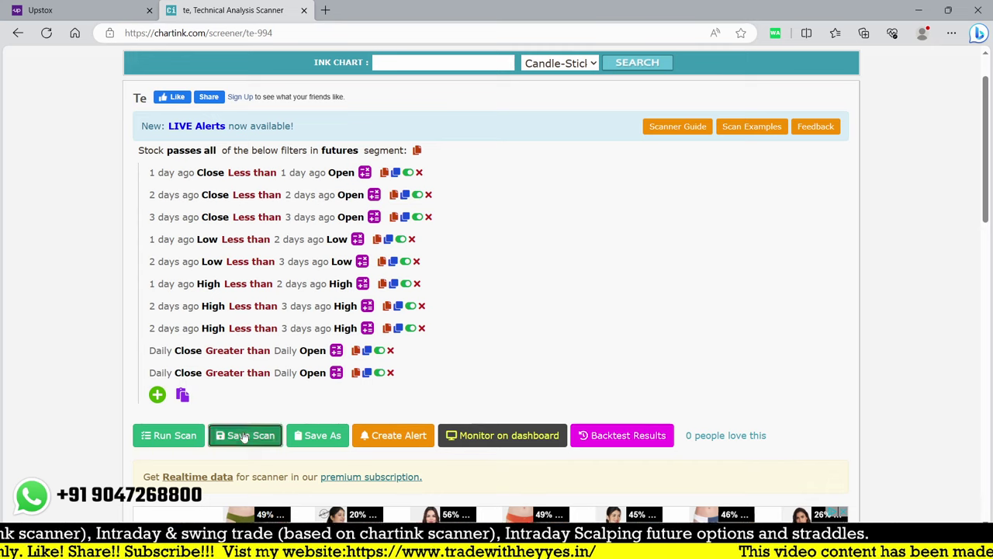
{"action": "left_click", "coordinate": [248, 436]}
{"action": "left_click", "coordinate": [162, 255]}
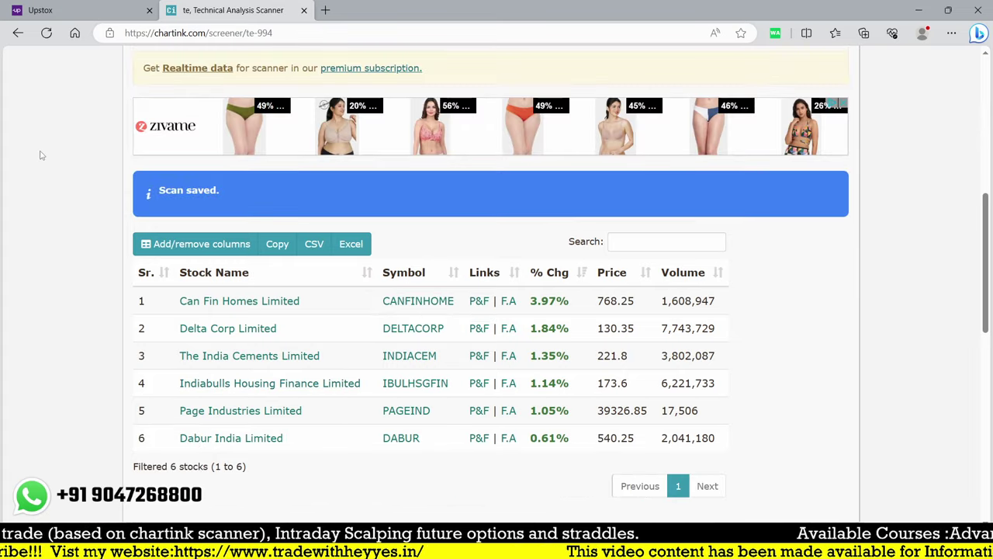
{"action": "right_click", "coordinate": [76, 229]}
{"action": "left_click", "coordinate": [85, 187]}
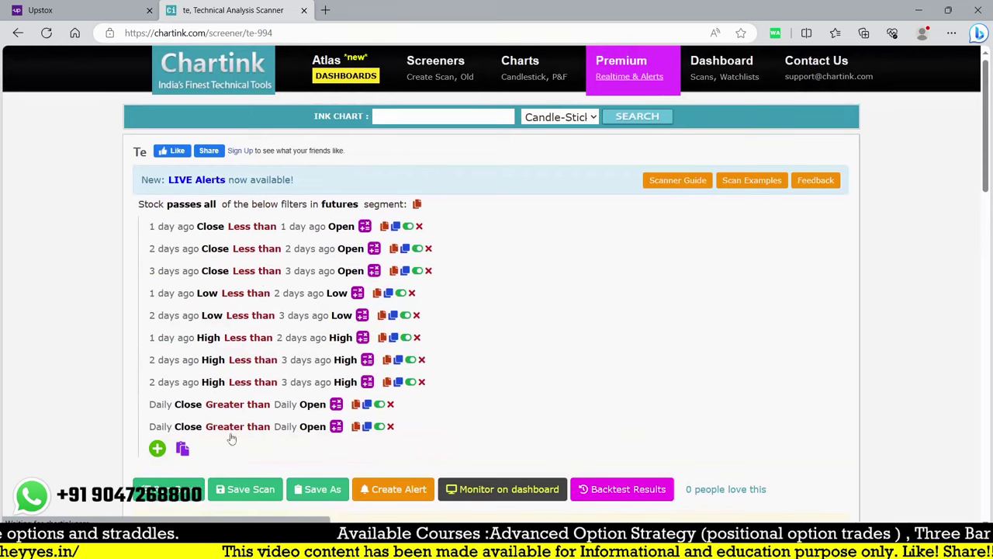
Change the last duplicated filter's first attribute to Open and its comparison to Less than equal to
{"action": "left_click", "coordinate": [187, 423]}
{"action": "type", "text": "oen"}
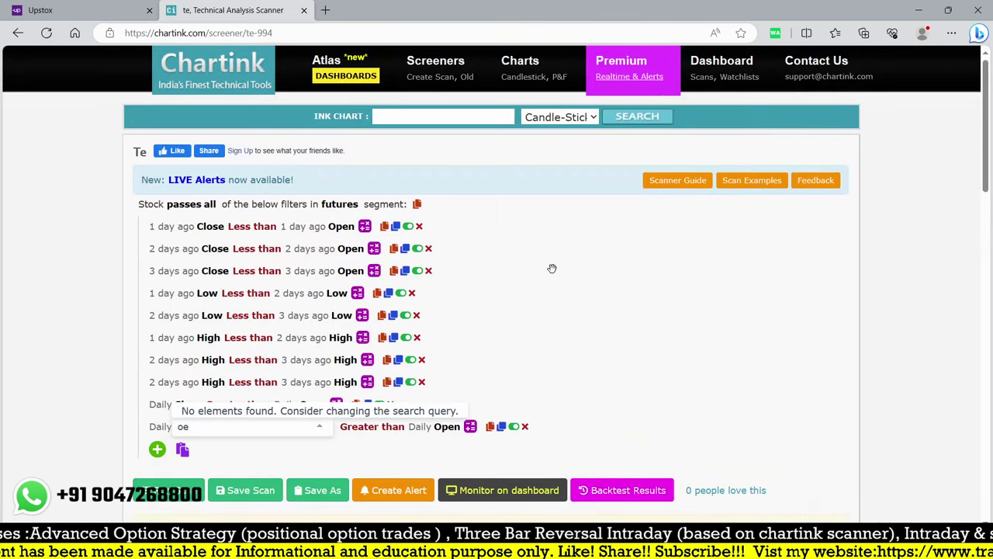
{"action": "key", "text": "BackSpace"}
{"action": "type", "text": "p"}
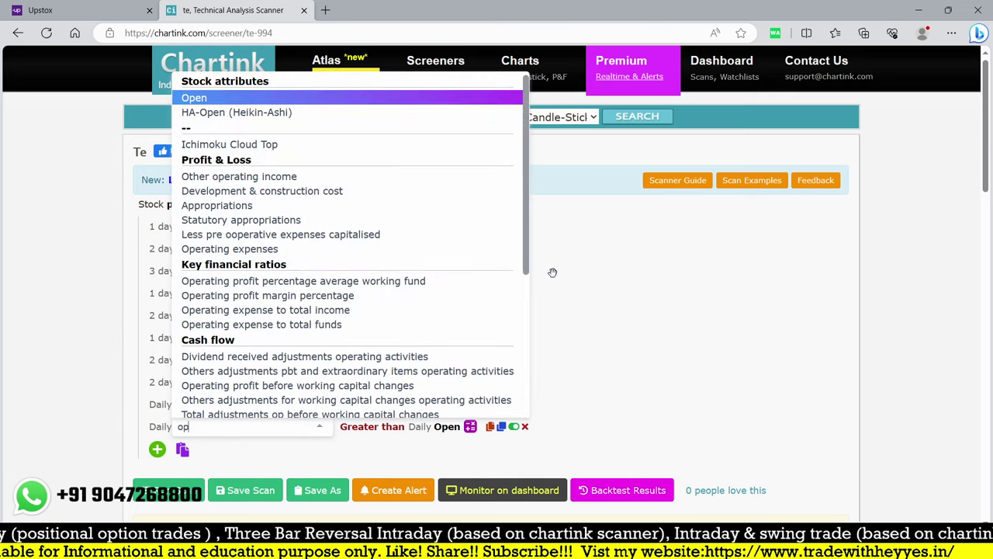
{"action": "type", "text": "e"}
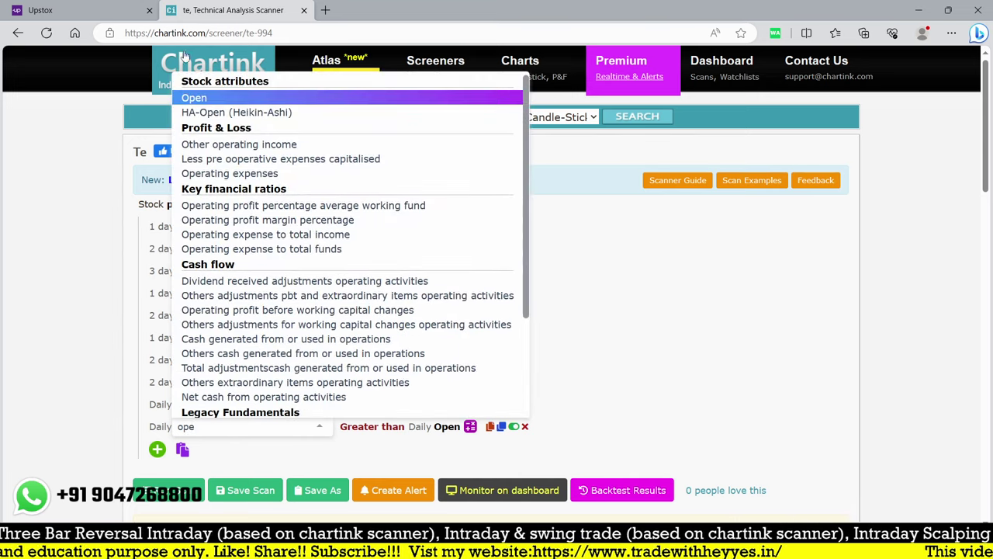
{"action": "left_click", "coordinate": [190, 99]}
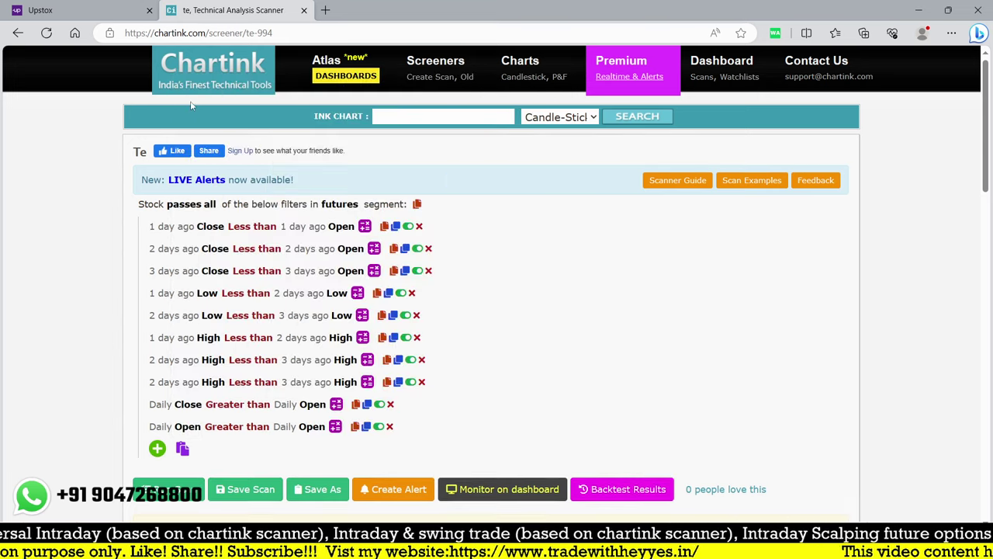
{"action": "left_click", "coordinate": [247, 427]}
{"action": "type", "text": "le"}
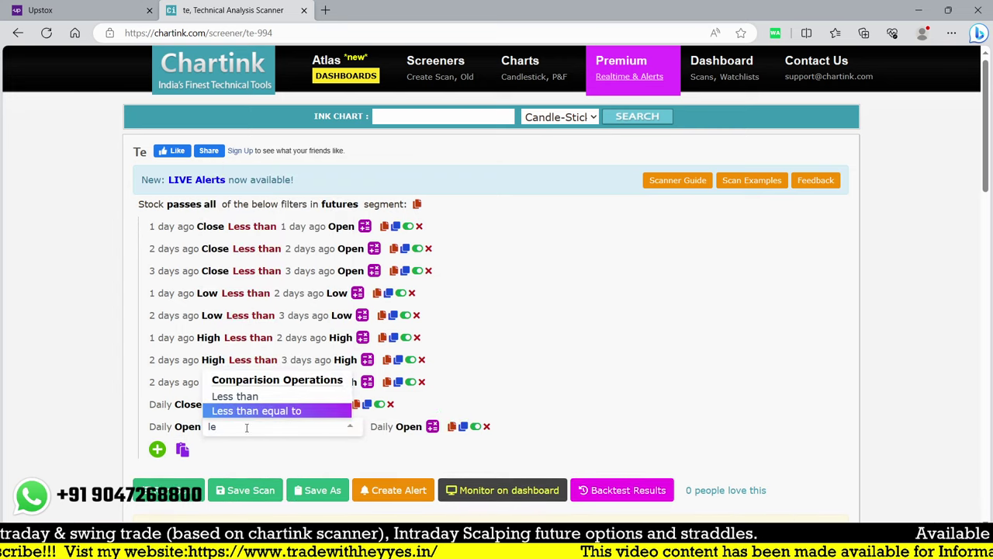
{"action": "key", "text": "Return"}
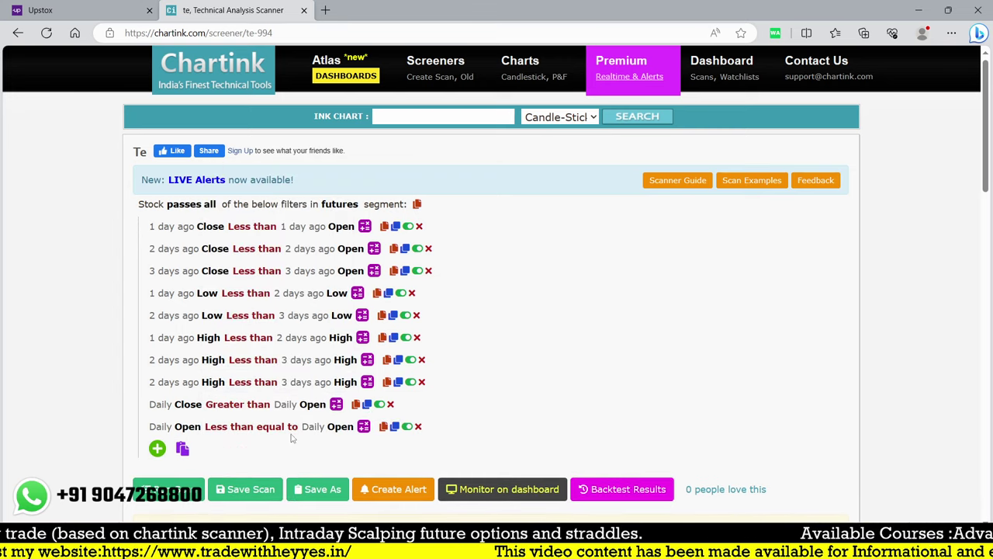
Set the comparison target of the last filter to 1 day ago Low
{"action": "left_click", "coordinate": [341, 427]}
{"action": "type", "text": "low"}
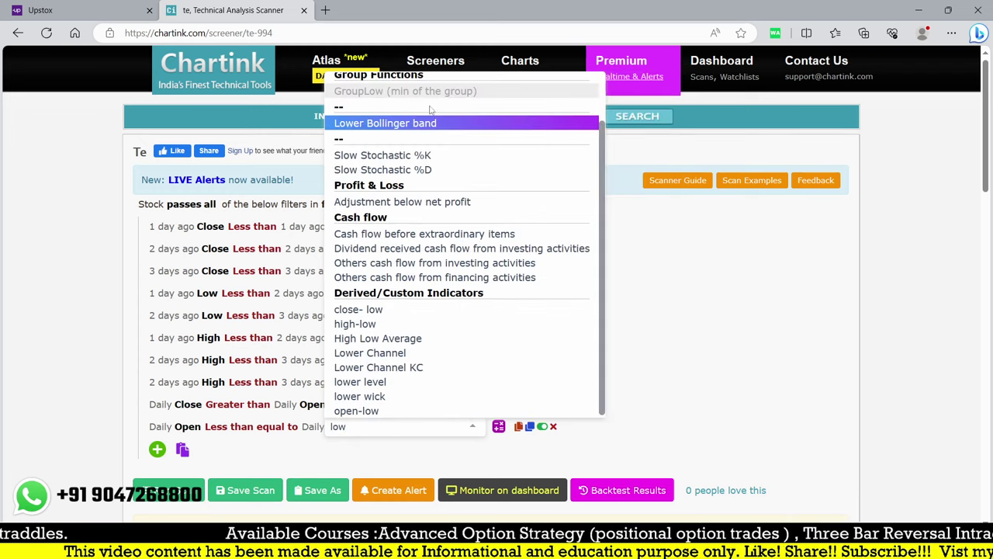
{"action": "scroll", "coordinate": [432, 111], "scroll_direction": "up", "scroll_amount": 2}
{"action": "left_click", "coordinate": [369, 101]}
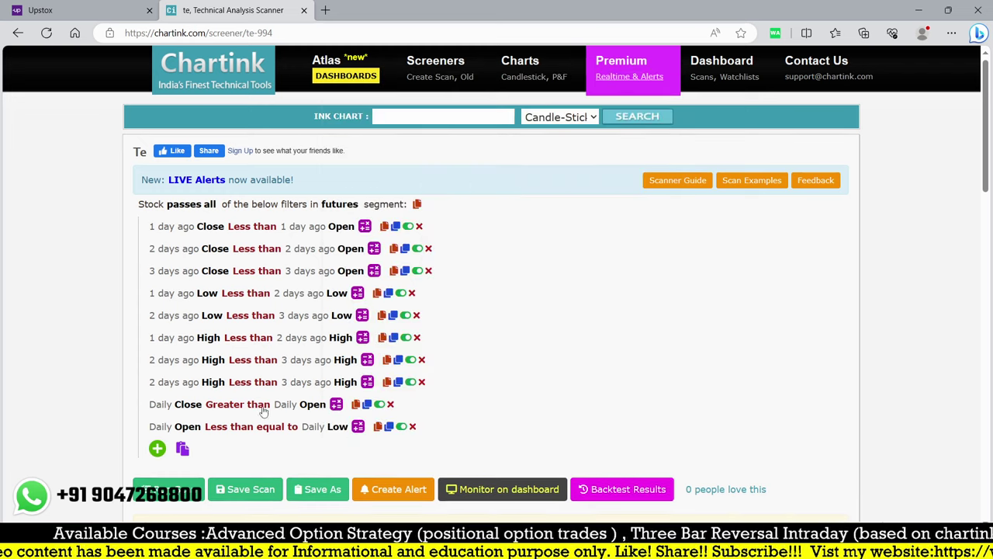
{"action": "left_click", "coordinate": [316, 428]}
{"action": "left_click", "coordinate": [336, 139]}
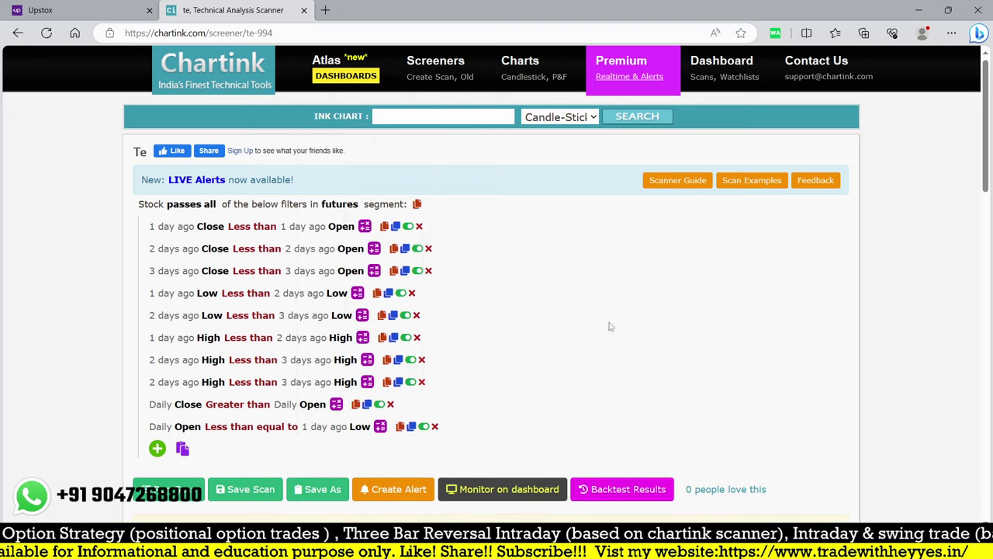
Run the scan with the added gap-down filter and review the stock list and backtest history
{"action": "scroll", "coordinate": [576, 217], "scroll_direction": "down", "scroll_amount": 2}
{"action": "left_click", "coordinate": [164, 343]}
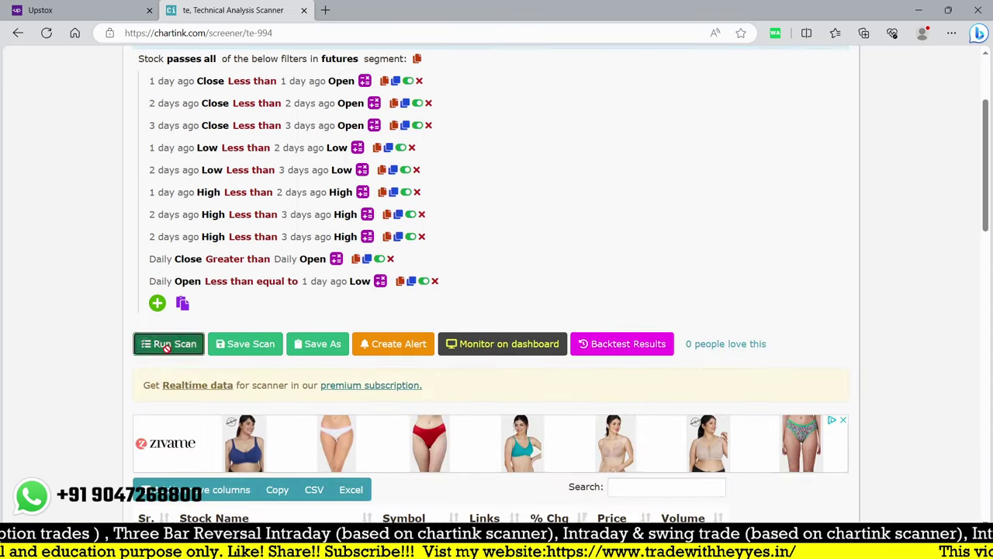
{"action": "scroll", "coordinate": [497, 280], "scroll_direction": "down", "scroll_amount": 10}
{"action": "scroll", "coordinate": [499, 285], "scroll_direction": "down", "scroll_amount": 4}
{"action": "scroll", "coordinate": [499, 284], "scroll_direction": "up", "scroll_amount": 9}
{"action": "scroll", "coordinate": [444, 400], "scroll_direction": "up", "scroll_amount": 2}
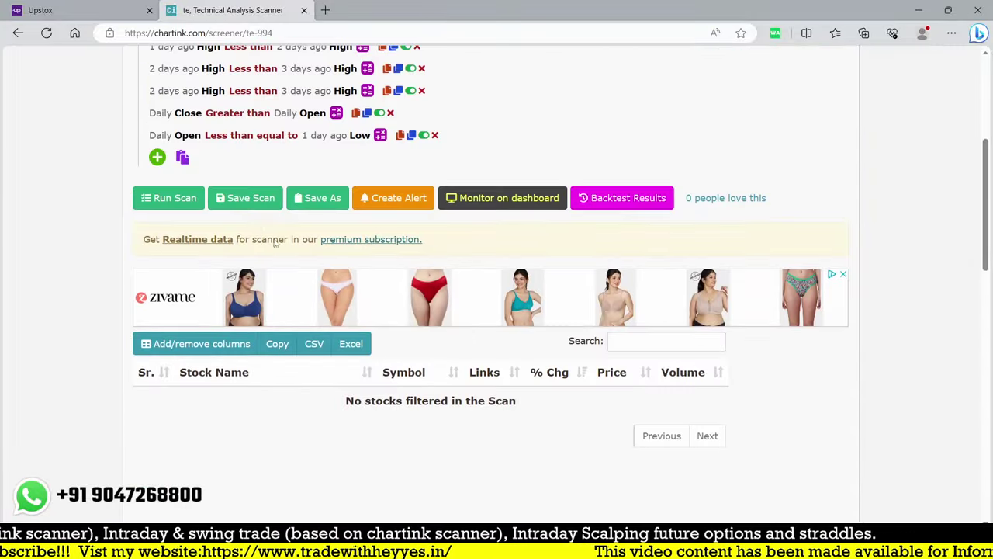
{"action": "scroll", "coordinate": [326, 259], "scroll_direction": "down", "scroll_amount": 3}
{"action": "scroll", "coordinate": [640, 233], "scroll_direction": "down", "scroll_amount": 8}
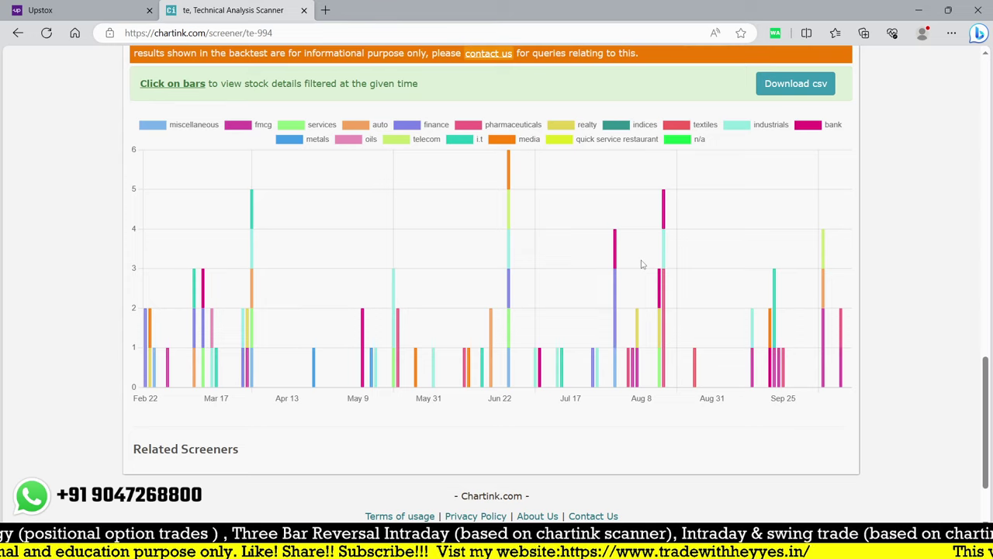
Disable the Daily Open less than equal to 1 day ago Low filter, rerun the scan and compare the stock list and backtest history
{"action": "scroll", "coordinate": [614, 280], "scroll_direction": "up", "scroll_amount": 10}
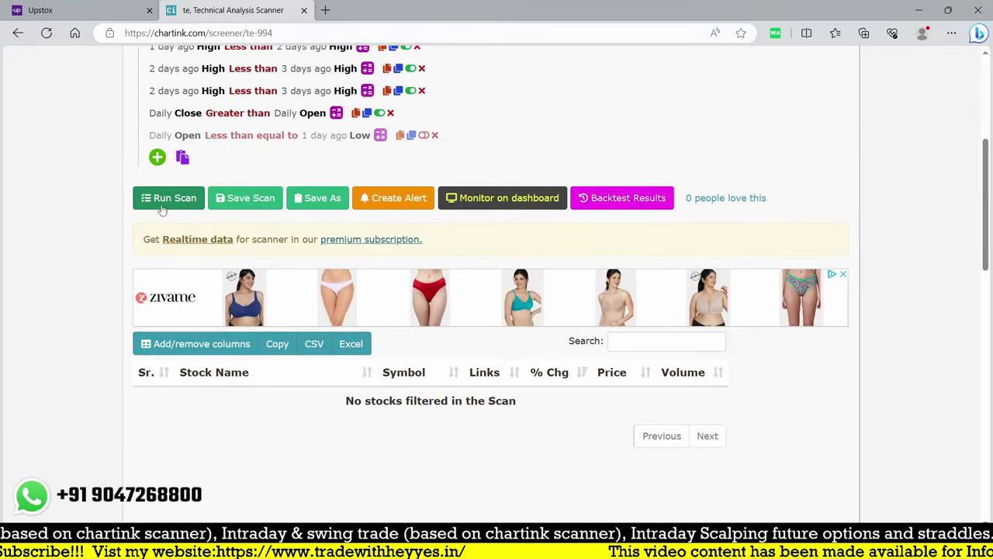
{"action": "left_click", "coordinate": [168, 198]}
{"action": "scroll", "coordinate": [630, 244], "scroll_direction": "down", "scroll_amount": 5}
{"action": "scroll", "coordinate": [629, 244], "scroll_direction": "down", "scroll_amount": 7}
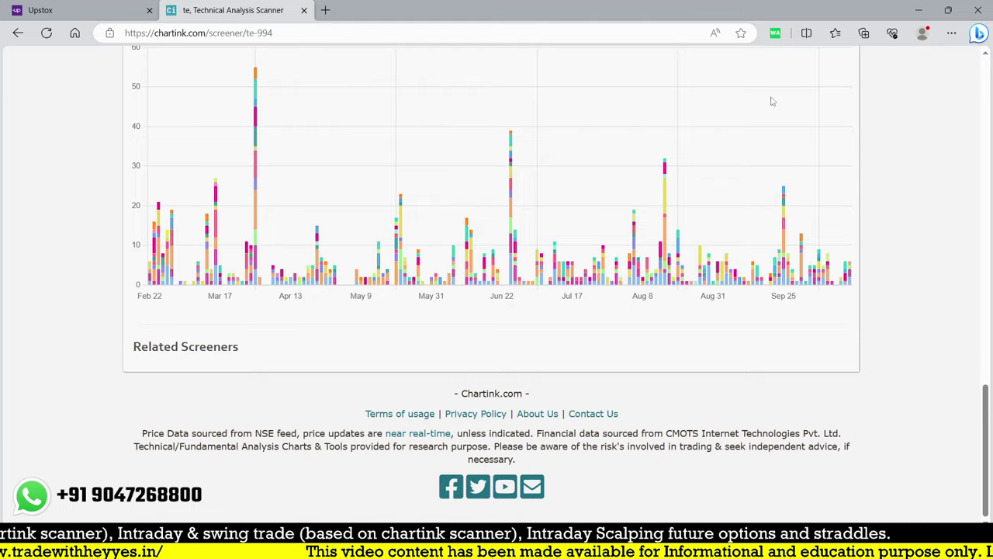
{"action": "scroll", "coordinate": [251, 194], "scroll_direction": "up", "scroll_amount": 8}
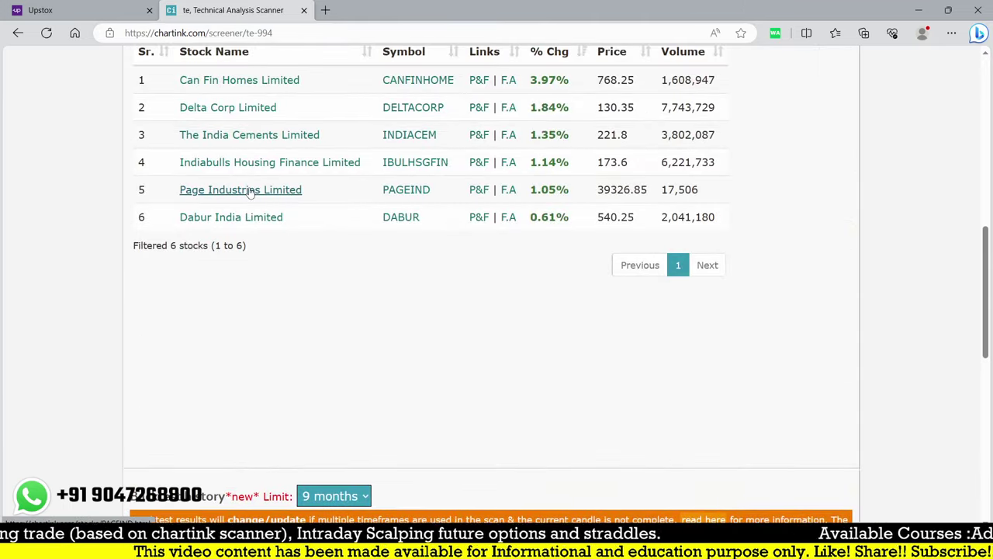
{"action": "scroll", "coordinate": [251, 194], "scroll_direction": "up", "scroll_amount": 10}
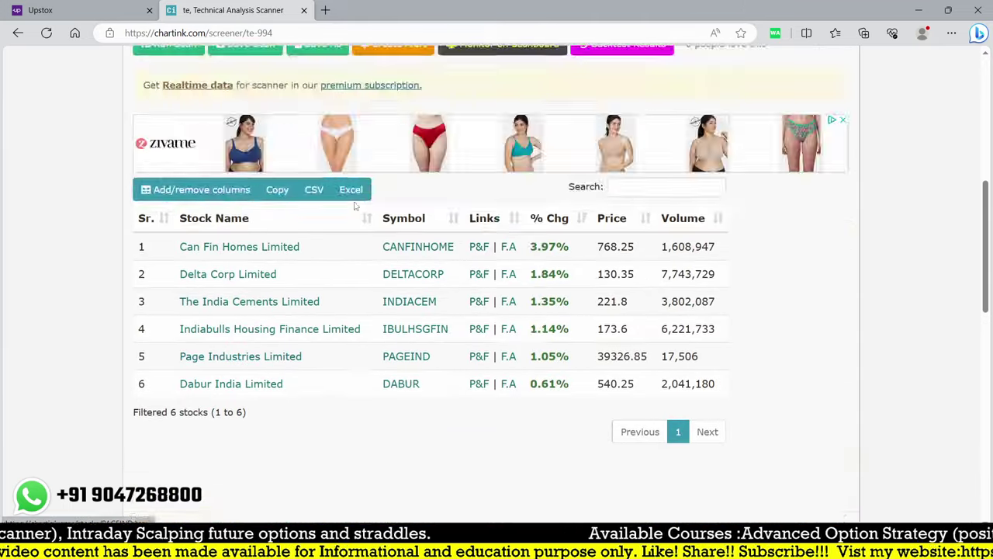
{"action": "scroll", "coordinate": [426, 401], "scroll_direction": "down", "scroll_amount": 15}
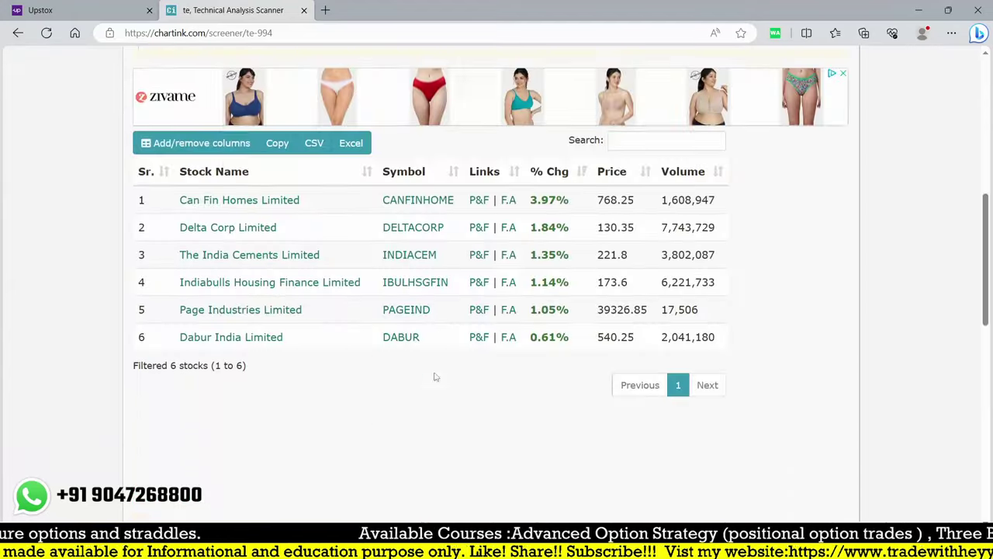
Re-enable the Daily Open less than equal to 1 day ago Low filter and run the scan again
{"action": "scroll", "coordinate": [526, 266], "scroll_direction": "up", "scroll_amount": 10}
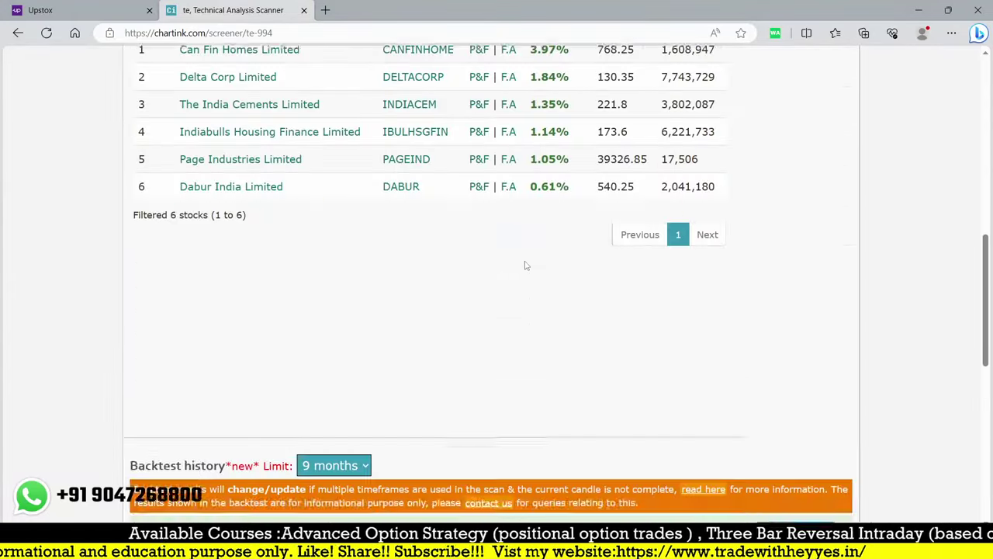
{"action": "left_click", "coordinate": [423, 323]}
{"action": "scroll", "coordinate": [482, 324], "scroll_direction": "down", "scroll_amount": 2}
{"action": "left_click", "coordinate": [190, 247]}
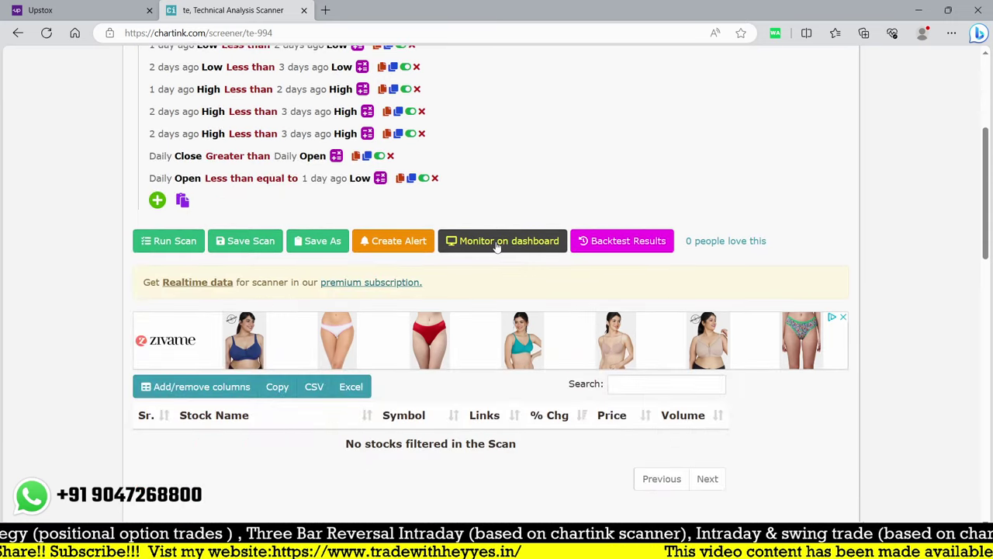
List the stocks behind the most recent backtest bar and open the BALRAMCHIN chart in Upstox
{"action": "scroll", "coordinate": [497, 245], "scroll_direction": "down", "scroll_amount": 10}
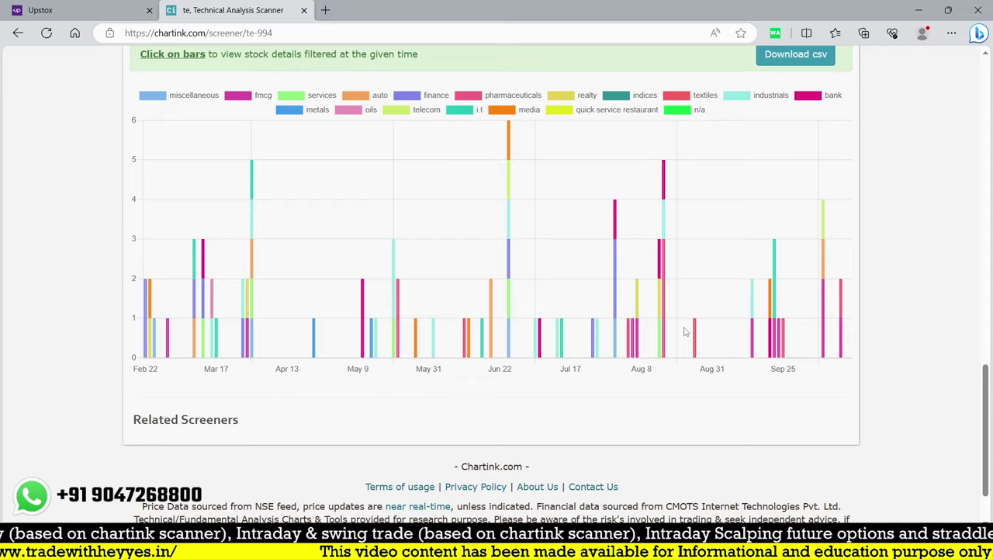
{"action": "left_click", "coordinate": [842, 299]}
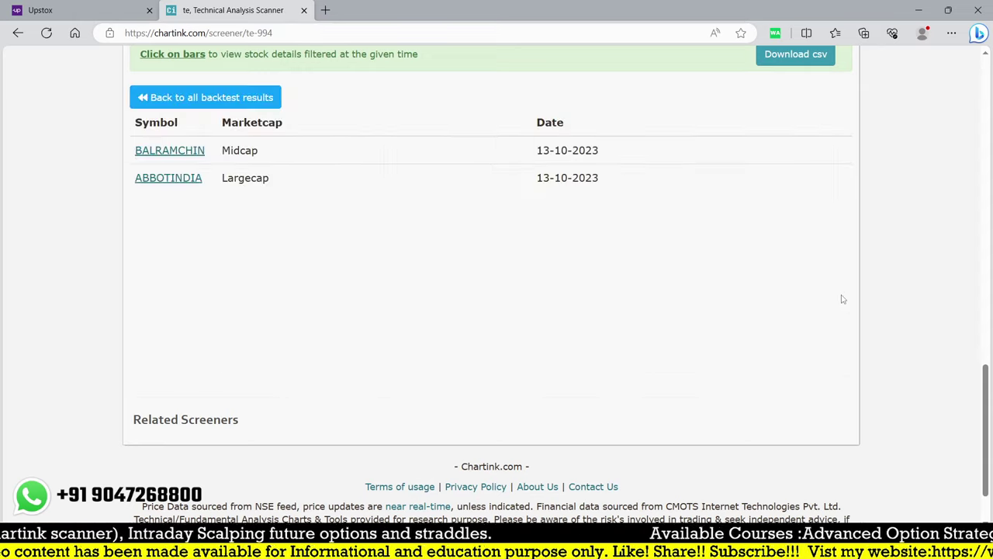
{"action": "left_click", "coordinate": [77, 8]}
{"action": "type", "text": "balra"}
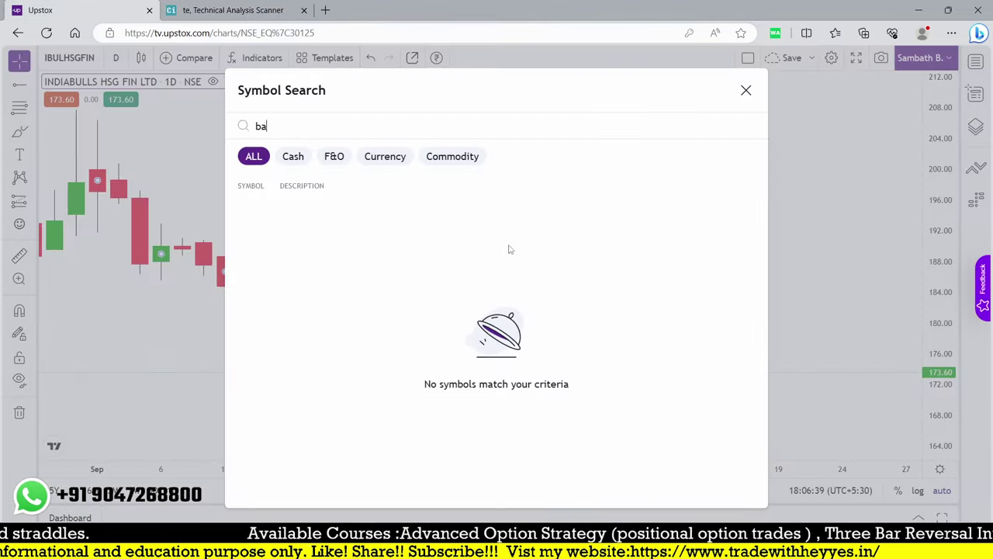
{"action": "key", "text": "Return"}
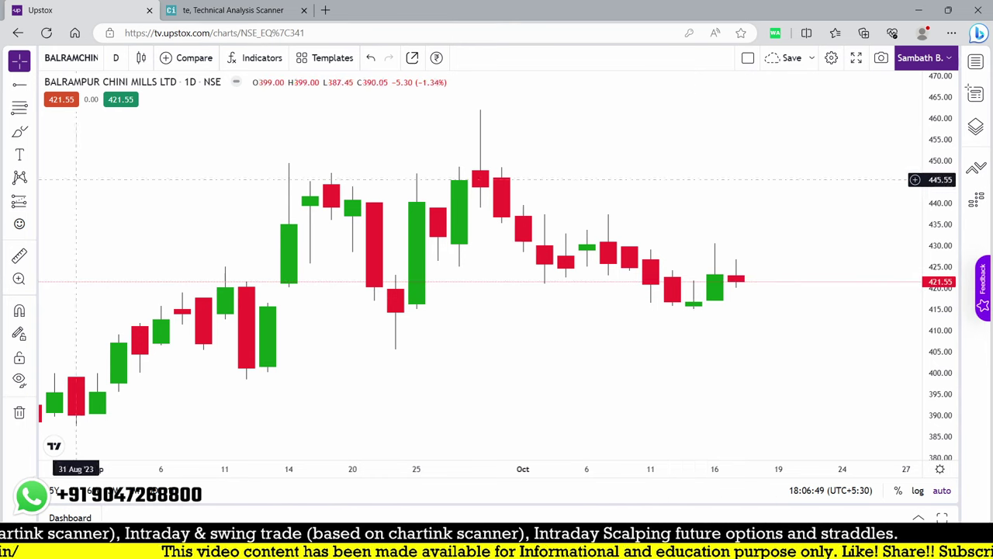
Measure the BALRAMCHIN price move from the 13 Oct candle's high to the 16 Oct candle's high, and clear the measurement
{"action": "left_click", "coordinate": [20, 255]}
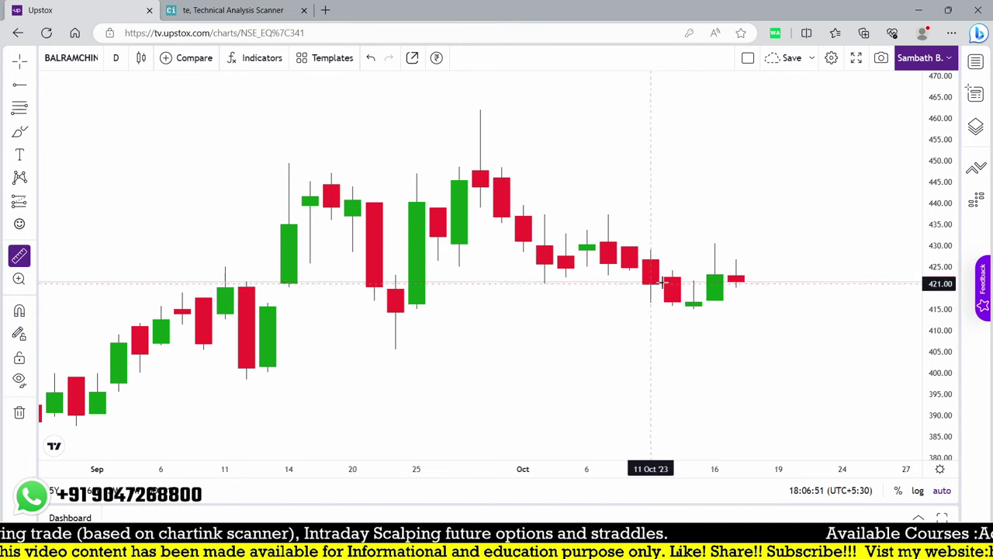
{"action": "left_click", "coordinate": [692, 282]}
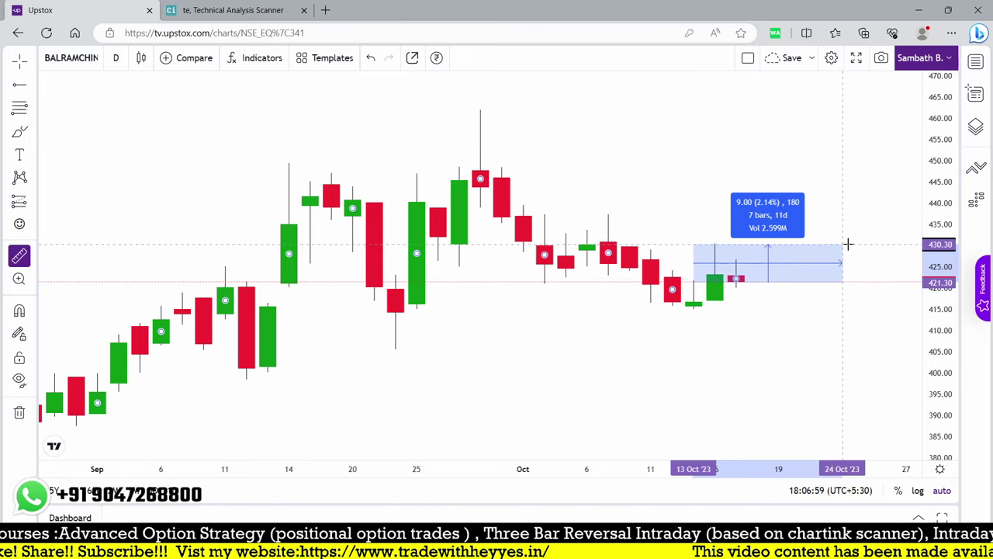
{"action": "left_click", "coordinate": [849, 244]}
{"action": "left_click", "coordinate": [732, 328]}
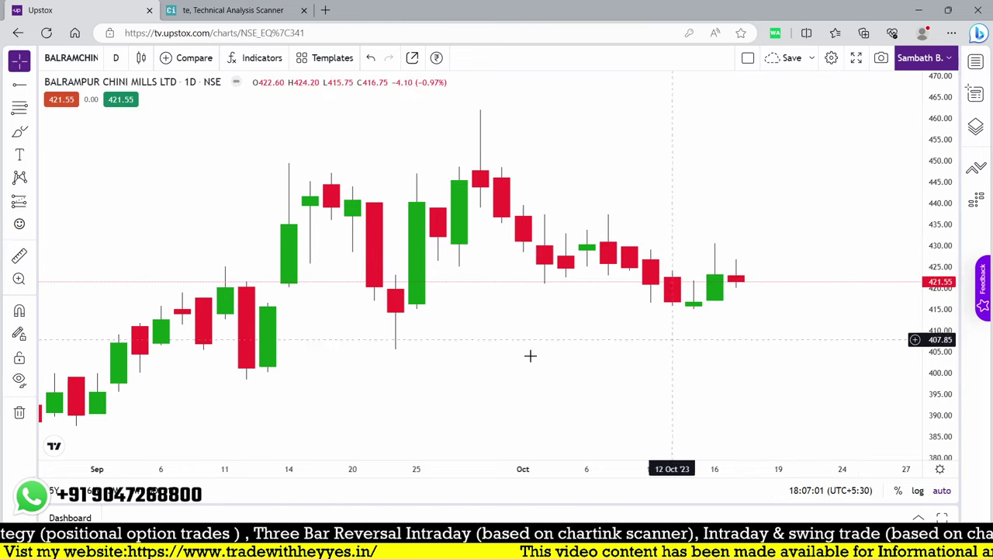
Check the second stock in the Chartink backtest list and open the ABBOTINDIA chart in Upstox
{"action": "left_click", "coordinate": [233, 10]}
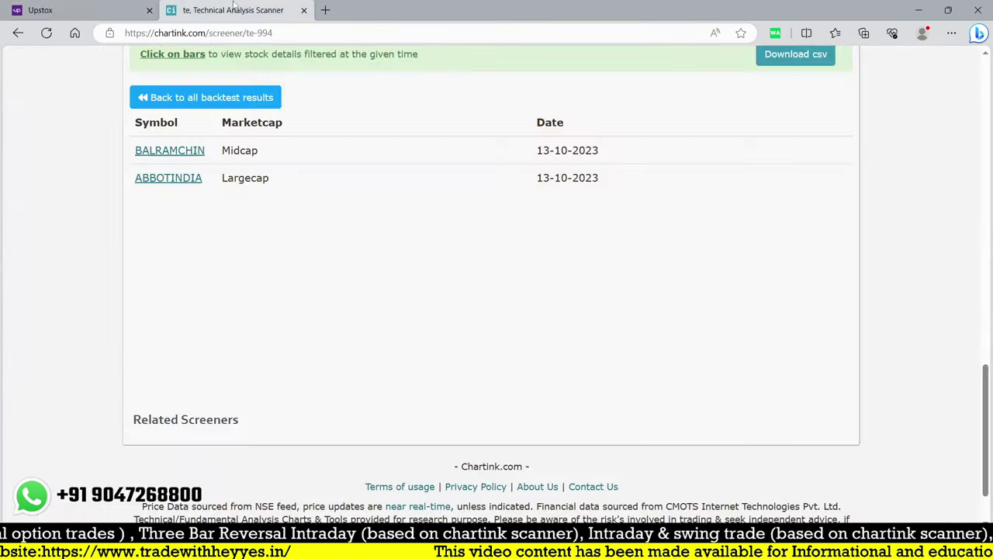
{"action": "left_click", "coordinate": [84, 9]}
{"action": "type", "text": "abb"}
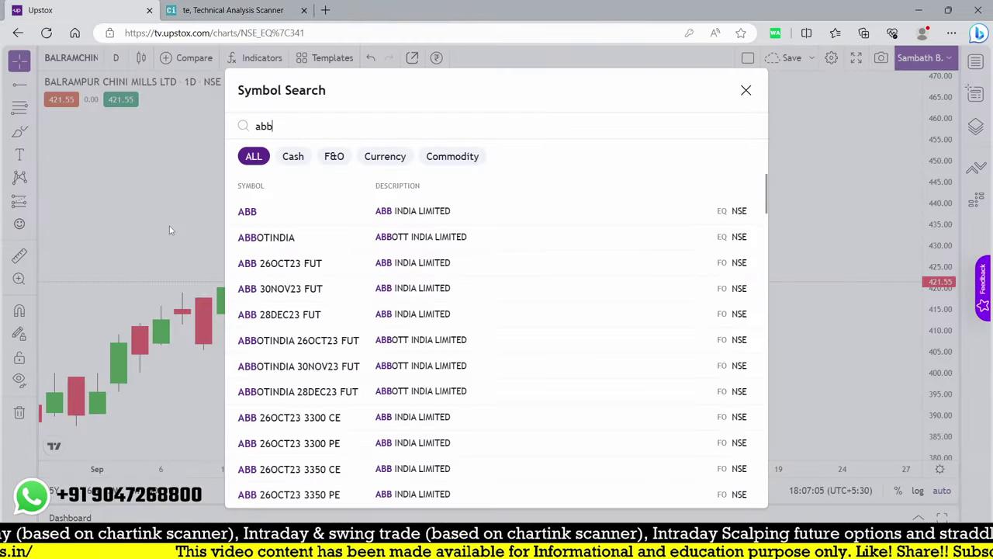
{"action": "key", "text": "Down"}
{"action": "key", "text": "Return"}
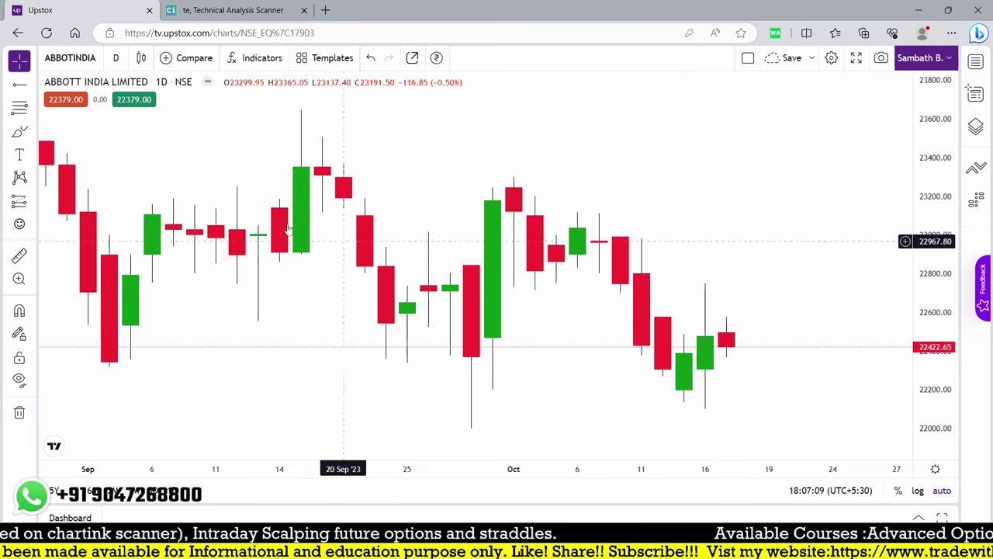
Measure the ABBOTINDIA price move from the 13 Oct candle's high to the 16 Oct candle's high, and clear the measurement
{"action": "left_click", "coordinate": [20, 257]}
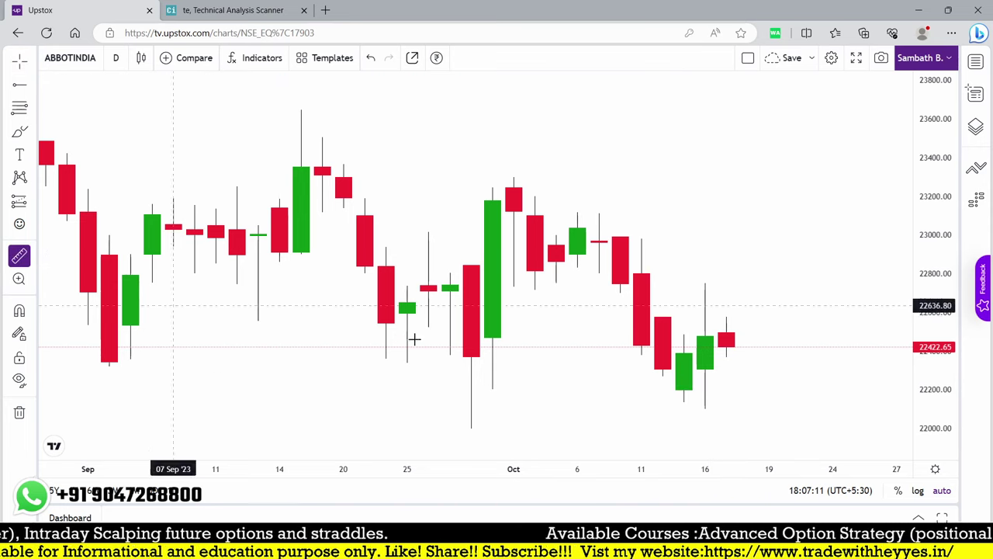
{"action": "left_click", "coordinate": [683, 334]}
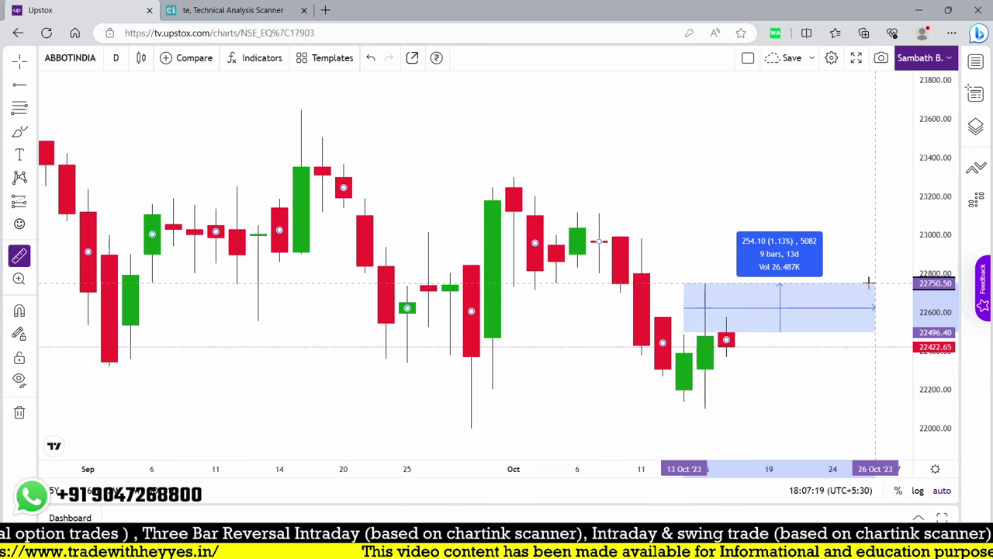
{"action": "left_click", "coordinate": [802, 402]}
{"action": "left_click", "coordinate": [791, 249]}
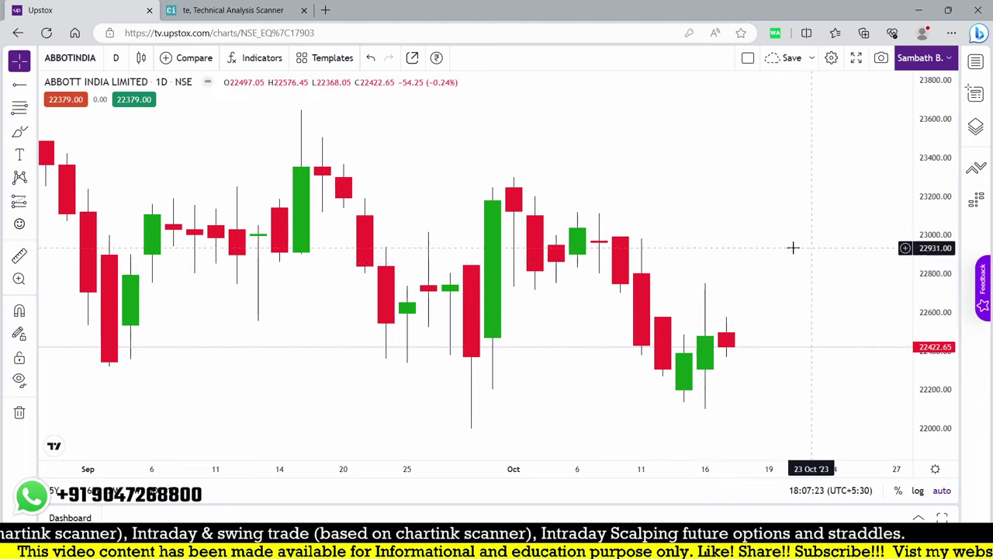
Draw green curves along the falling highs and lows of ABBOTINDIA's three red candles, and mark the third candle's low beside the 13 Oct green candle
{"action": "scroll", "coordinate": [781, 257], "scroll_direction": "down", "scroll_amount": 3}
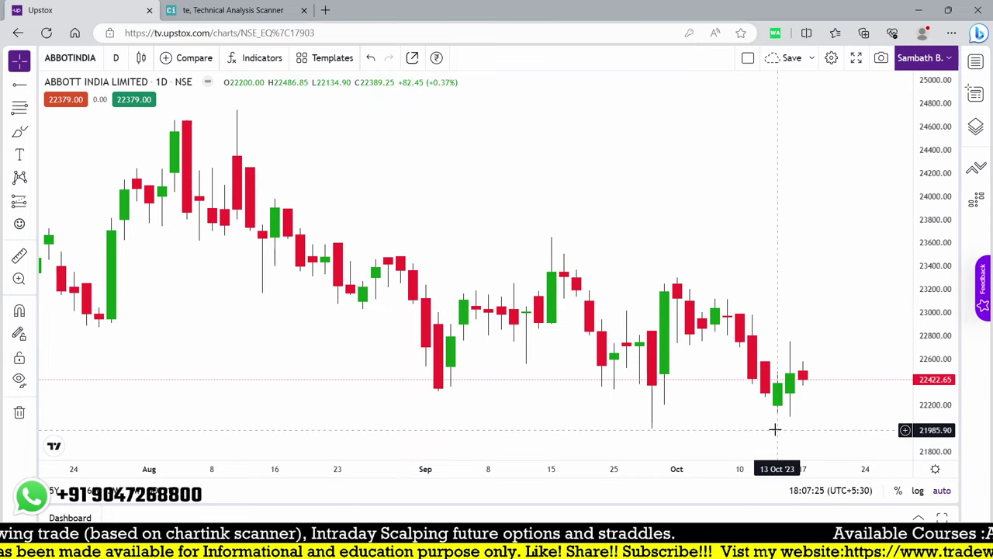
{"action": "scroll", "coordinate": [697, 390], "scroll_direction": "up", "scroll_amount": 2}
{"action": "scroll", "coordinate": [696, 390], "scroll_direction": "up", "scroll_amount": 5}
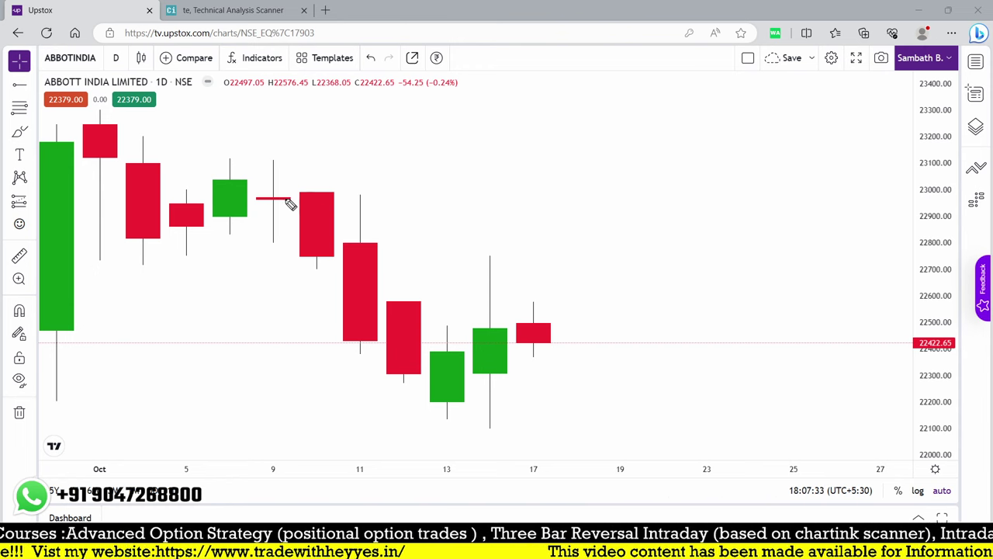
{"action": "mouse_move", "coordinate": [305, 191]}
{"action": "left_mouse_down"}
{"action": "mouse_move", "coordinate": [311, 180]}
{"action": "mouse_move", "coordinate": [353, 200]}
{"action": "mouse_move", "coordinate": [381, 184]}
{"action": "mouse_move", "coordinate": [399, 280]}
{"action": "left_mouse_up"}
{"action": "mouse_move", "coordinate": [305, 271]}
{"action": "left_mouse_down"}
{"action": "mouse_move", "coordinate": [329, 347]}
{"action": "mouse_move", "coordinate": [391, 377]}
{"action": "mouse_move", "coordinate": [463, 385]}
{"action": "mouse_move", "coordinate": [425, 398]}
{"action": "left_mouse_up"}
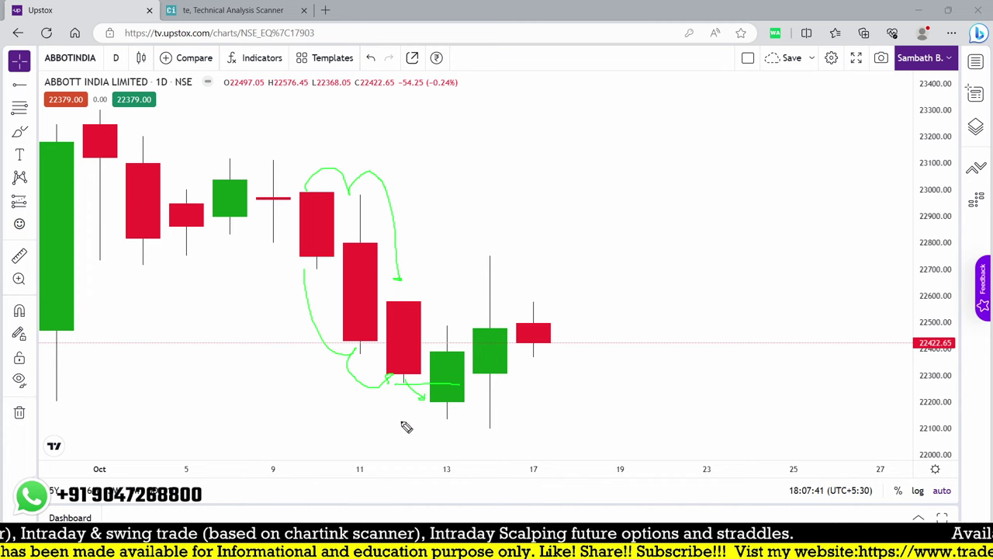
Label the gap-down "Negative" and the 13 Oct green candle "Positive", draw an arrow to the 16 Oct high, and clear the annotations
{"action": "left_click_drag", "start_coordinate": [372, 433], "coordinate": [412, 401]}
{"action": "mouse_move", "coordinate": [372, 456]}
{"action": "left_mouse_down"}
{"action": "mouse_move", "coordinate": [455, 361]}
{"action": "mouse_move", "coordinate": [437, 339]}
{"action": "mouse_move", "coordinate": [461, 295]}
{"action": "left_mouse_up"}
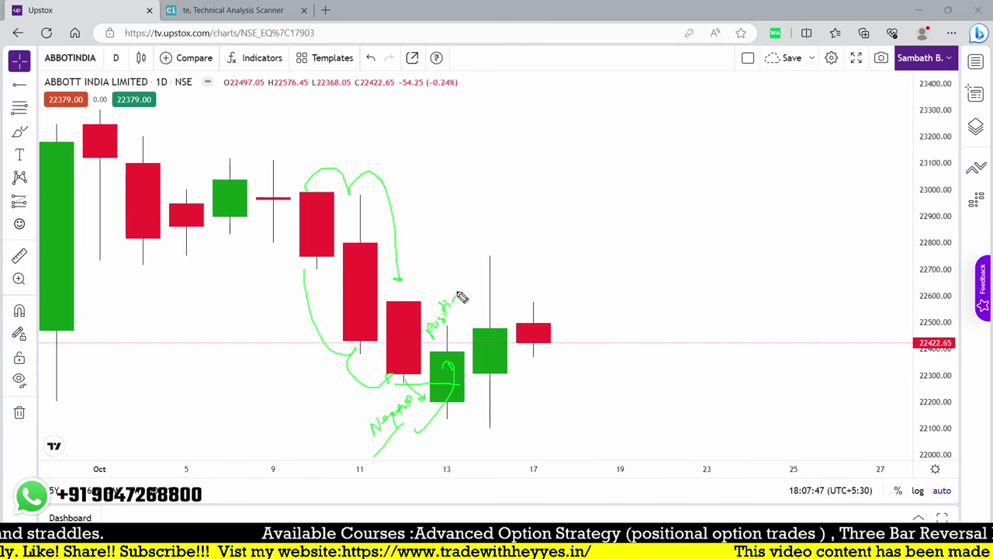
{"action": "mouse_move", "coordinate": [444, 349]}
{"action": "left_mouse_down"}
{"action": "mouse_move", "coordinate": [462, 317]}
{"action": "mouse_move", "coordinate": [492, 309]}
{"action": "mouse_move", "coordinate": [495, 262]}
{"action": "left_mouse_up"}
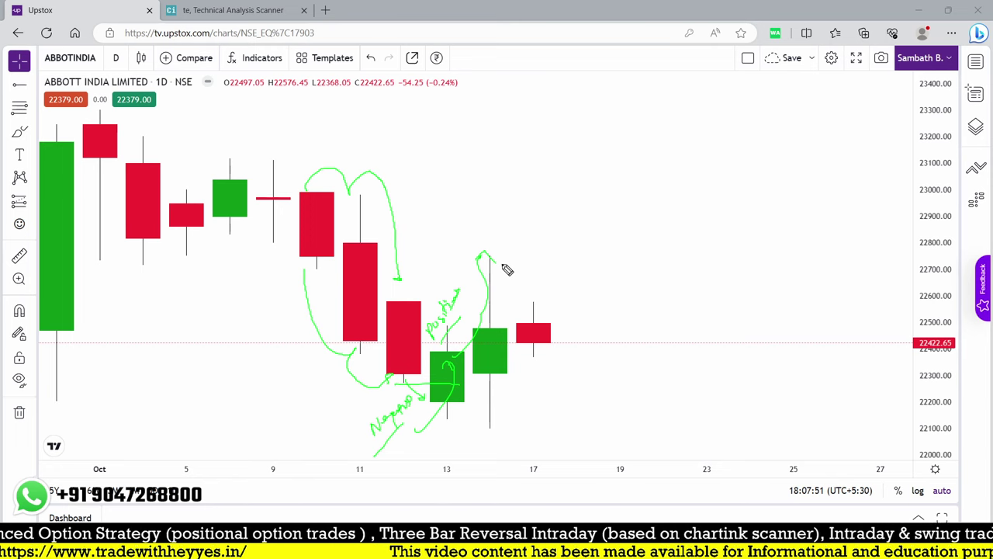
{"action": "key", "text": "Escape"}
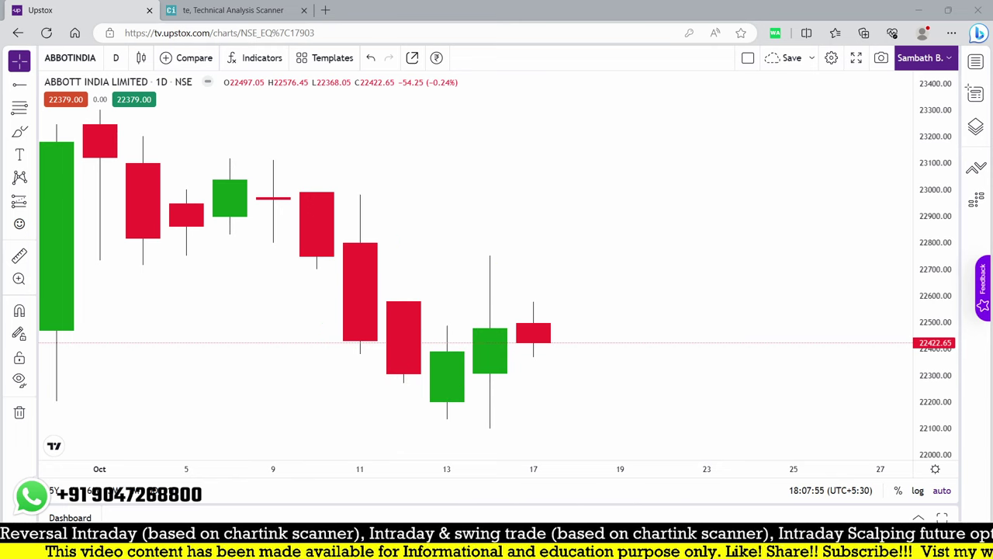
Open the 09-10-2023 stock list in the Chartink backtest and bring up the ASHOKLEY chart in Upstox
{"action": "left_click", "coordinate": [233, 10]}
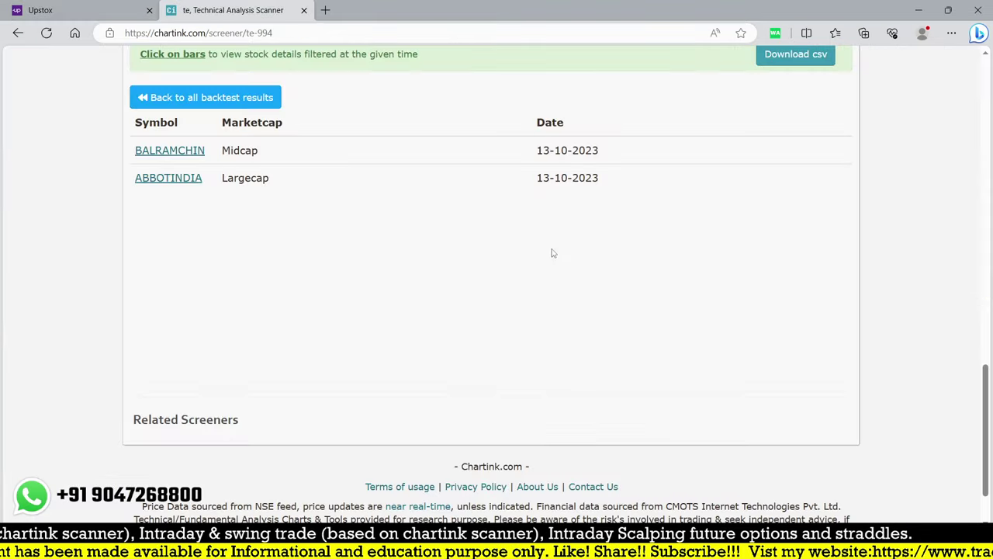
{"action": "left_click", "coordinate": [209, 98]}
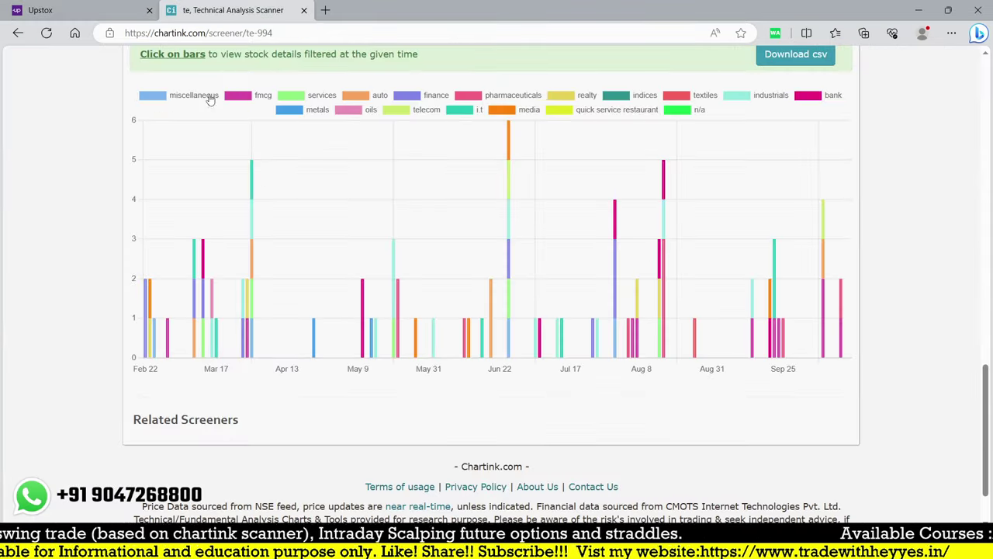
{"action": "left_click", "coordinate": [825, 319]}
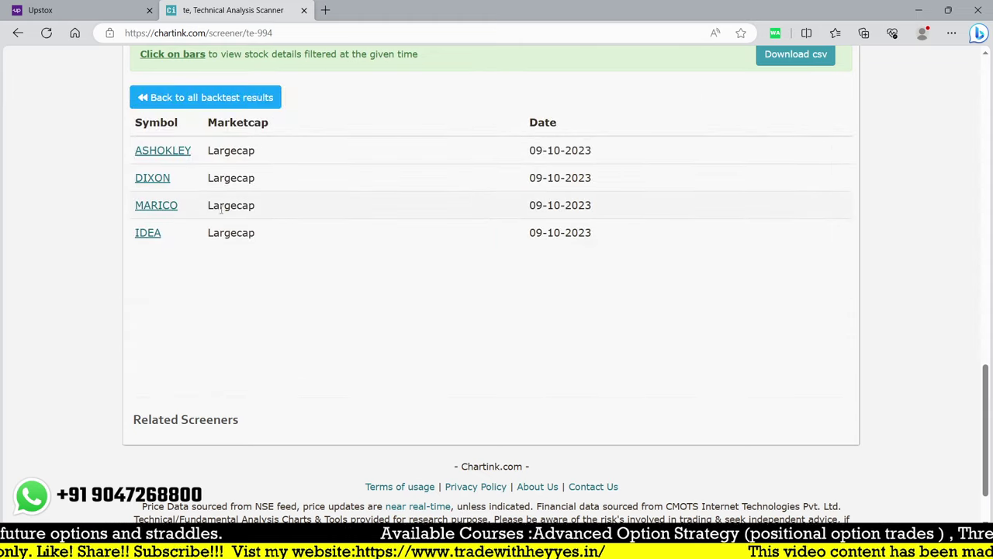
{"action": "left_click", "coordinate": [85, 10]}
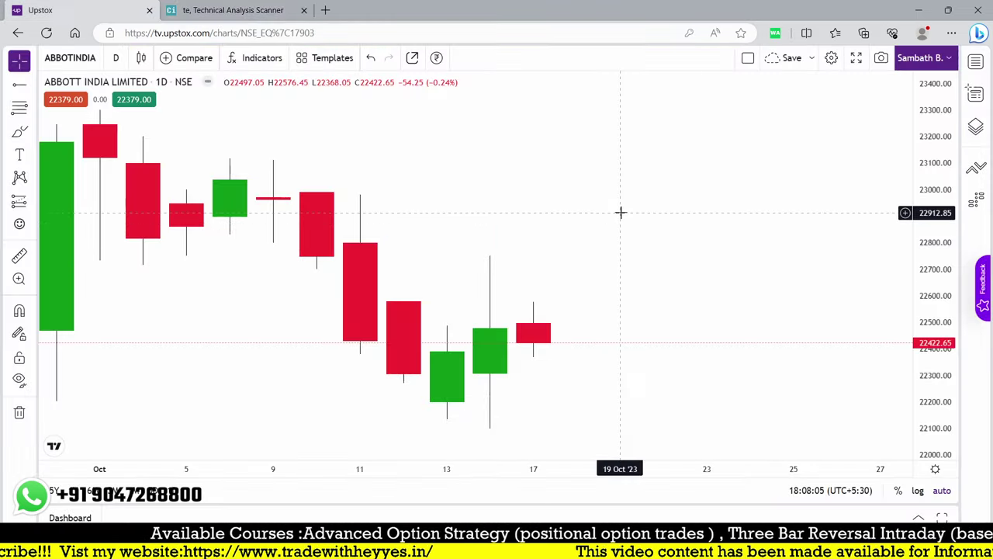
{"action": "type", "text": "ash"}
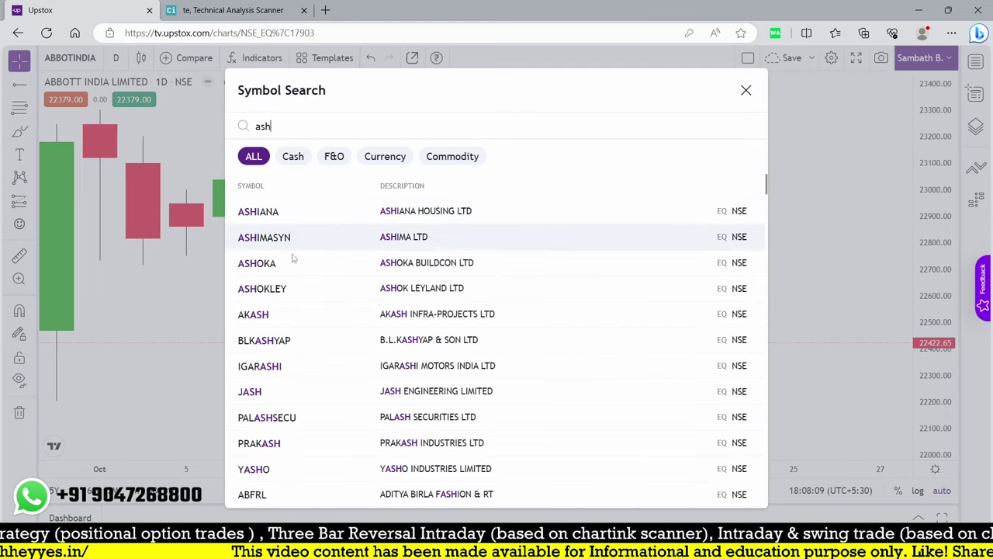
{"action": "left_click", "coordinate": [288, 296]}
{"action": "scroll", "coordinate": [354, 366], "scroll_direction": "down", "scroll_amount": 5}
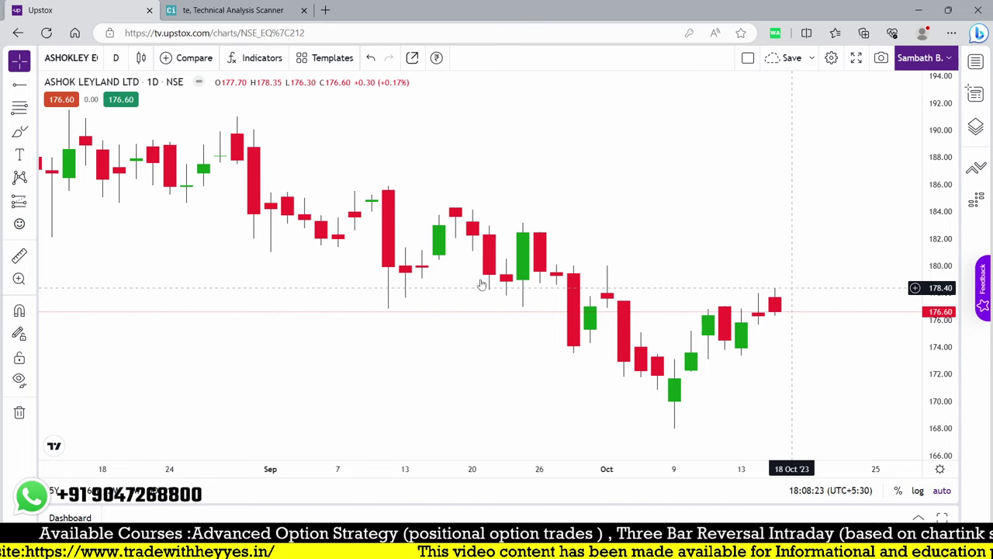
Measure the ASHOKLEY price move from the 9 Oct candle's high to the level of the latest candle's high
{"action": "left_click", "coordinate": [19, 256]}
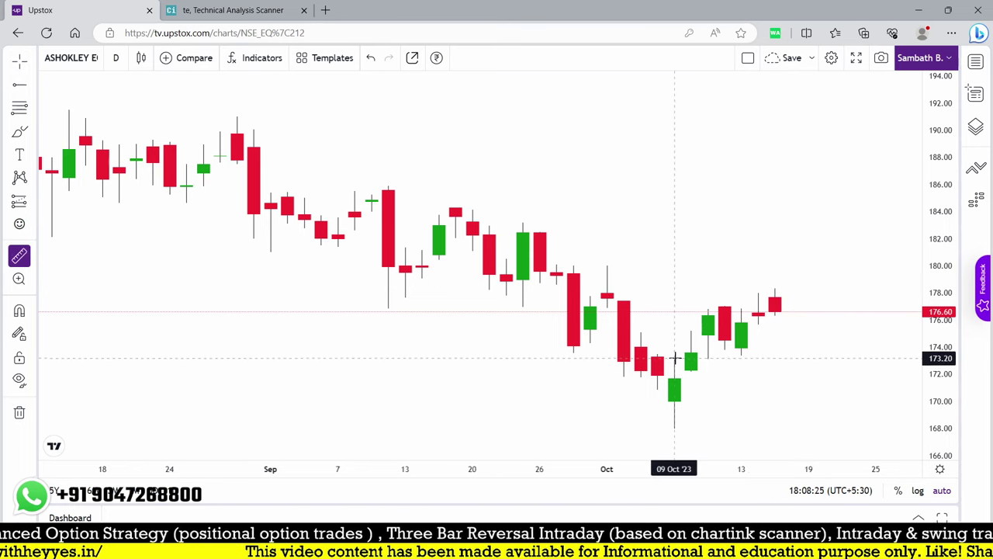
{"action": "left_click", "coordinate": [673, 359]}
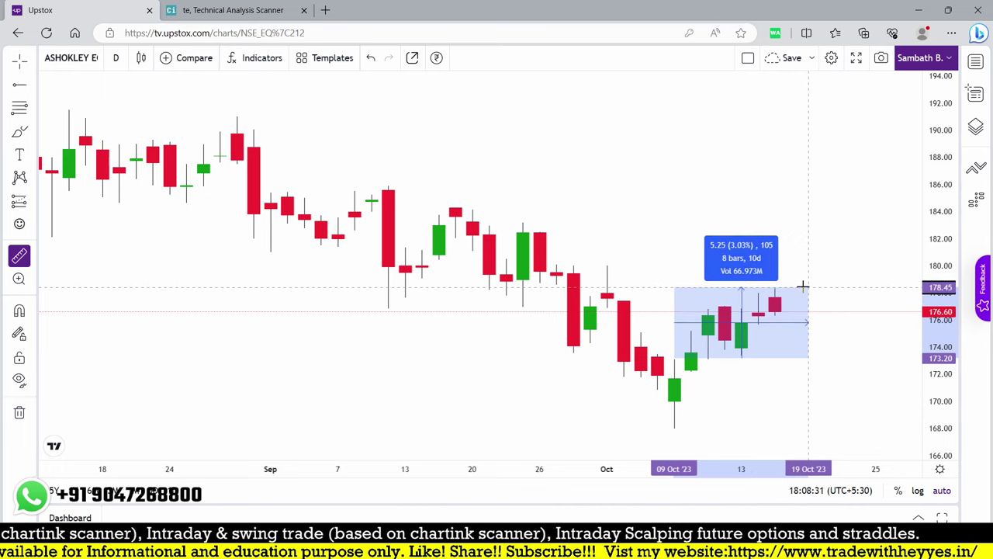
{"action": "left_click", "coordinate": [801, 236]}
Open the DIXON chart in Upstox and measure its price move from the 9 Oct candle's high to the latest candle's high
{"action": "left_click", "coordinate": [241, 9]}
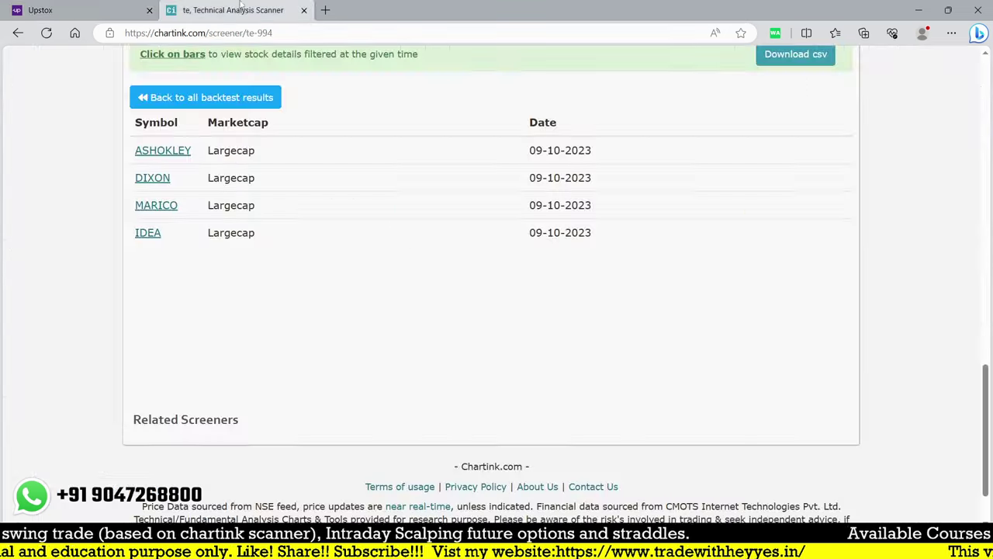
{"action": "left_click", "coordinate": [78, 10]}
{"action": "left_click", "coordinate": [498, 174]}
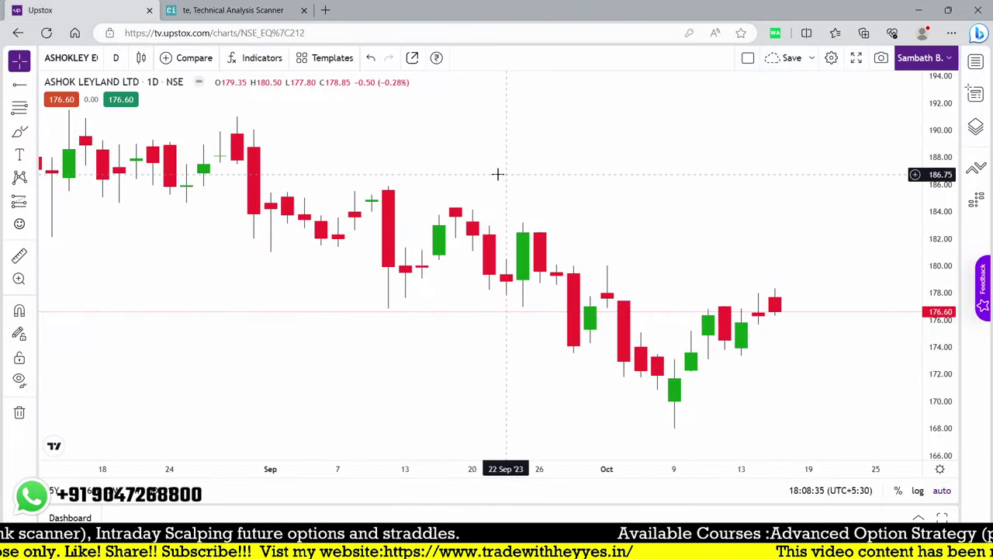
{"action": "type", "text": "dixon"}
{"action": "key", "text": "Return"}
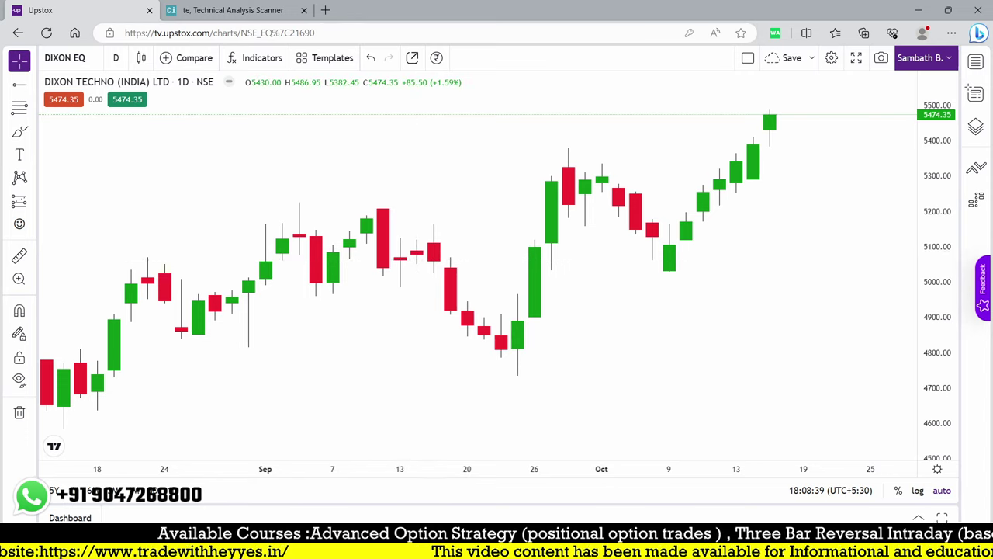
{"action": "left_click", "coordinate": [21, 256]}
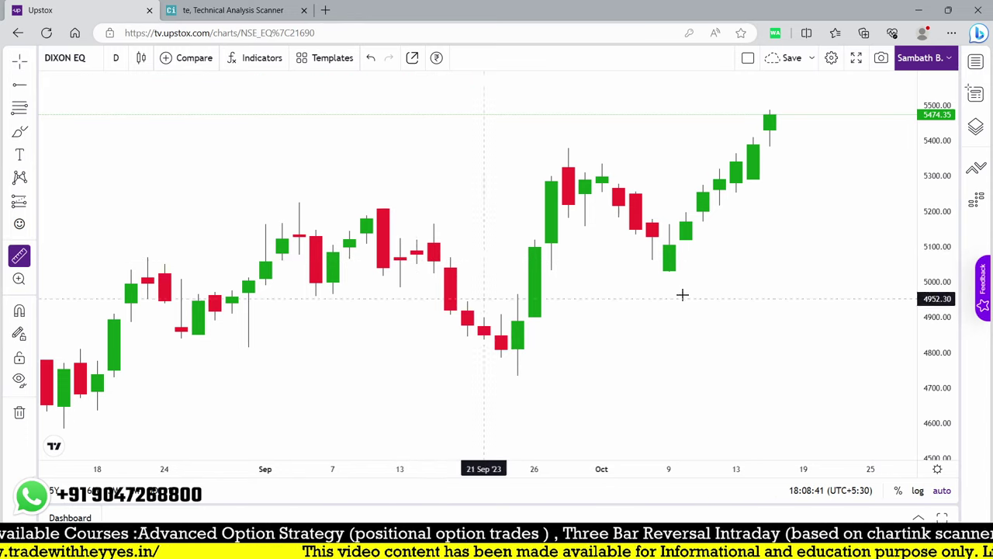
{"action": "left_click", "coordinate": [669, 223]}
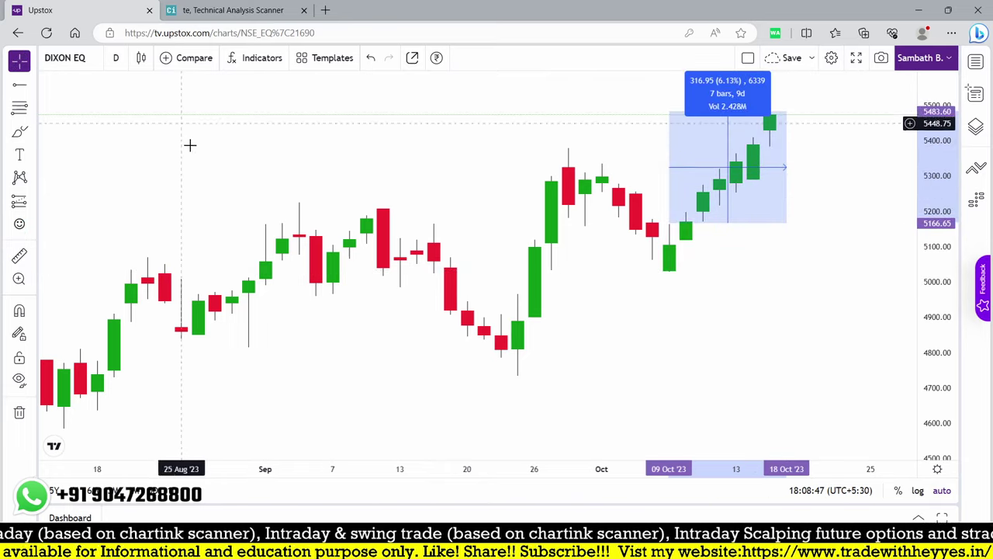
Check the third stock in the Chartink 09-10-2023 list and open the MARICO chart in Upstox
{"action": "left_click", "coordinate": [233, 10]}
{"action": "left_click", "coordinate": [47, 10]}
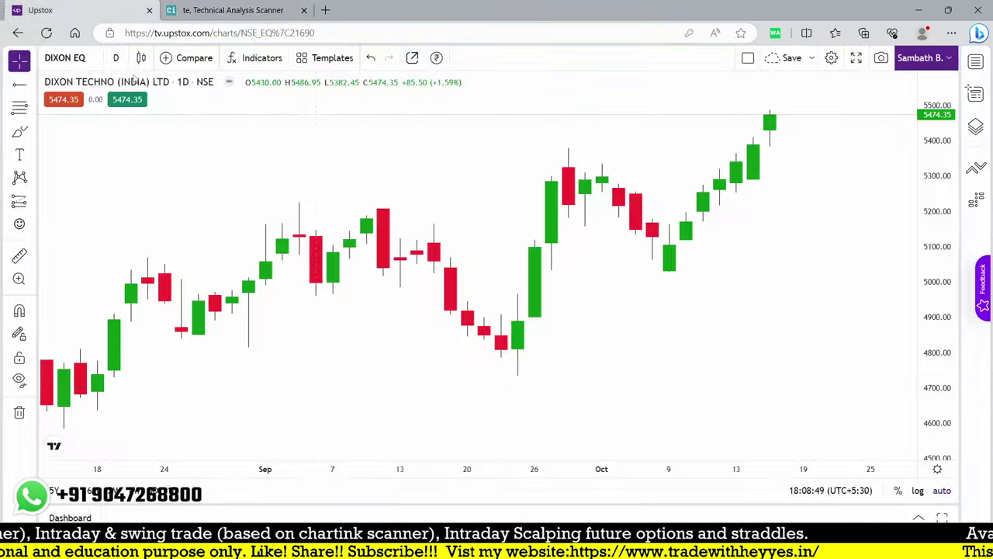
{"action": "type", "text": "mari"}
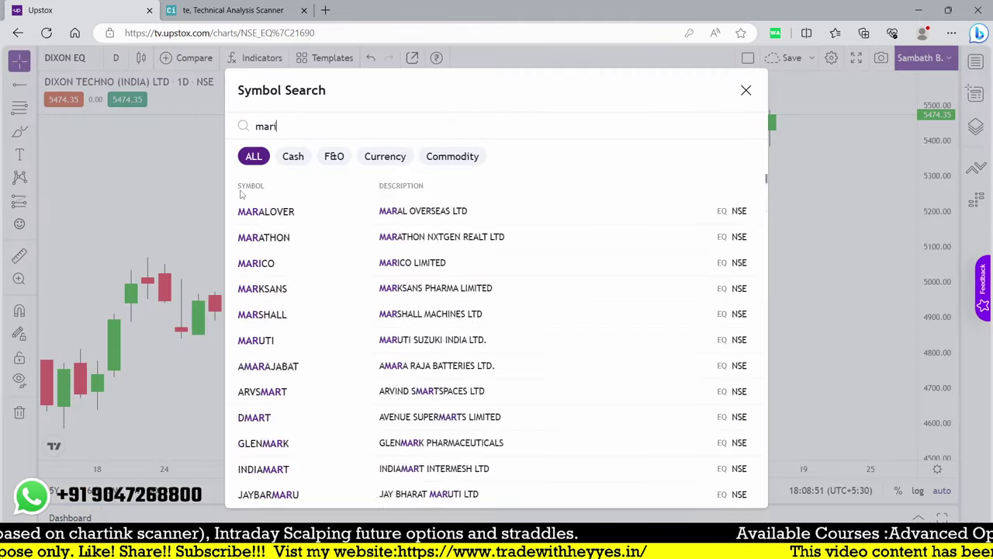
{"action": "key", "text": "Return"}
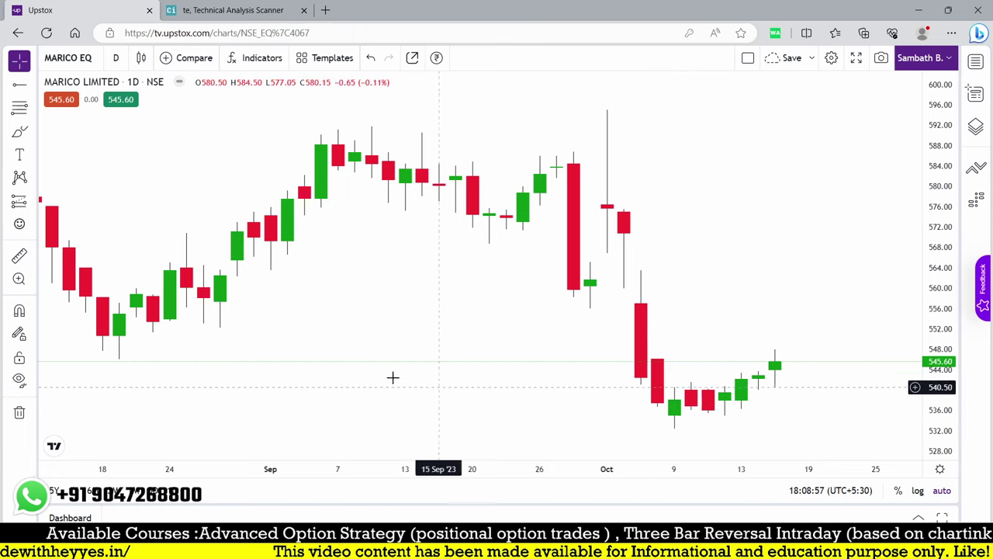
Open the IDEA chart and measure its price move from the 9 Oct candle's high to the 17 Oct candle's high
{"action": "type", "text": "u"}
{"action": "type", "text": "d"}
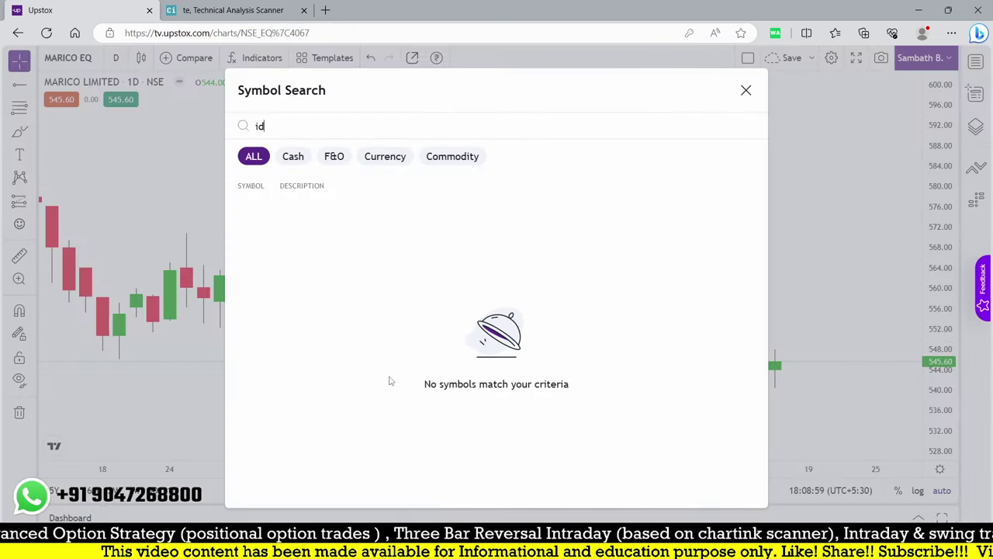
{"action": "type", "text": "ea"}
{"action": "left_click", "coordinate": [265, 219]}
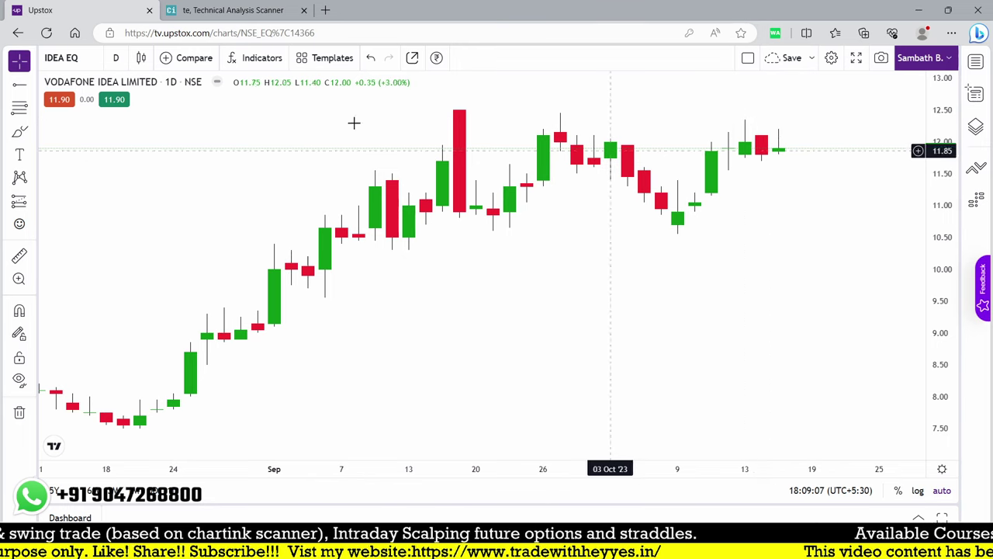
{"action": "left_click", "coordinate": [20, 255]}
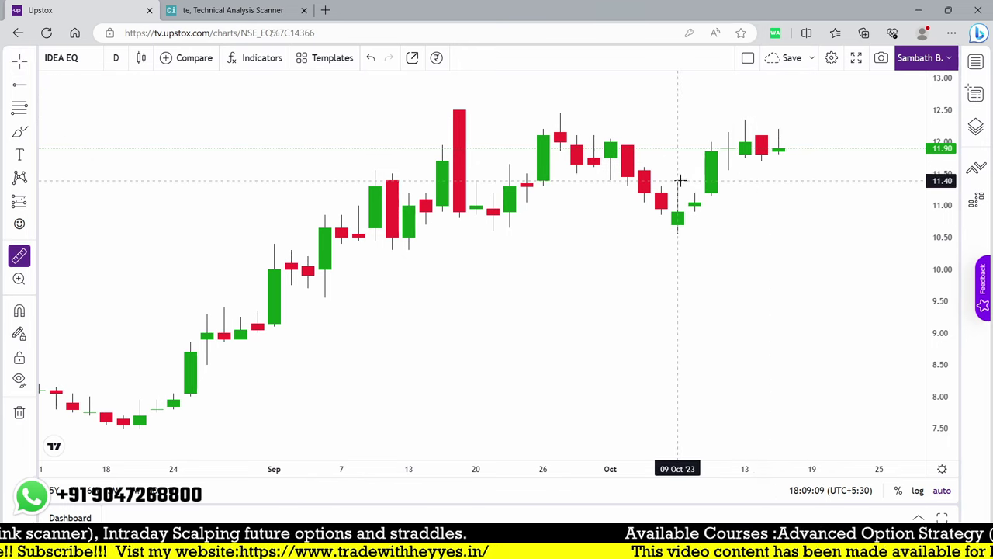
{"action": "left_click", "coordinate": [678, 180]}
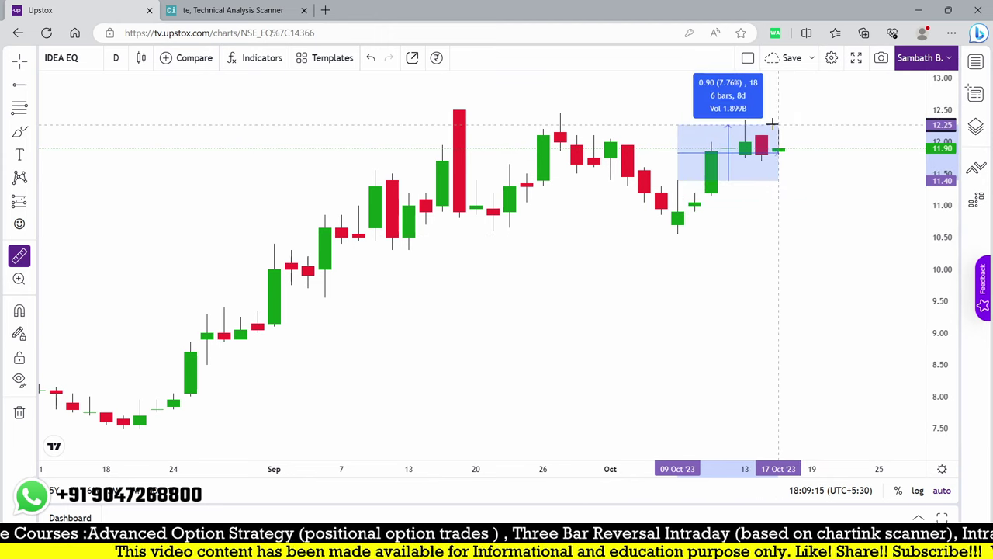
{"action": "left_click", "coordinate": [824, 256]}
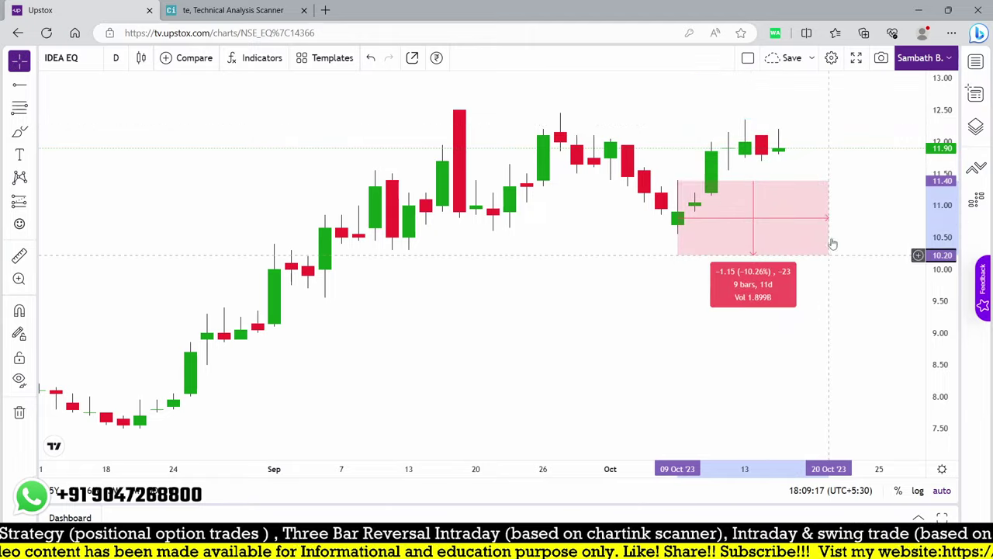
Open the 22-09-2023 stock list in the Chartink backtest and bring up the BEL chart in Upstox
{"action": "left_click", "coordinate": [221, 8]}
{"action": "left_click", "coordinate": [178, 101]}
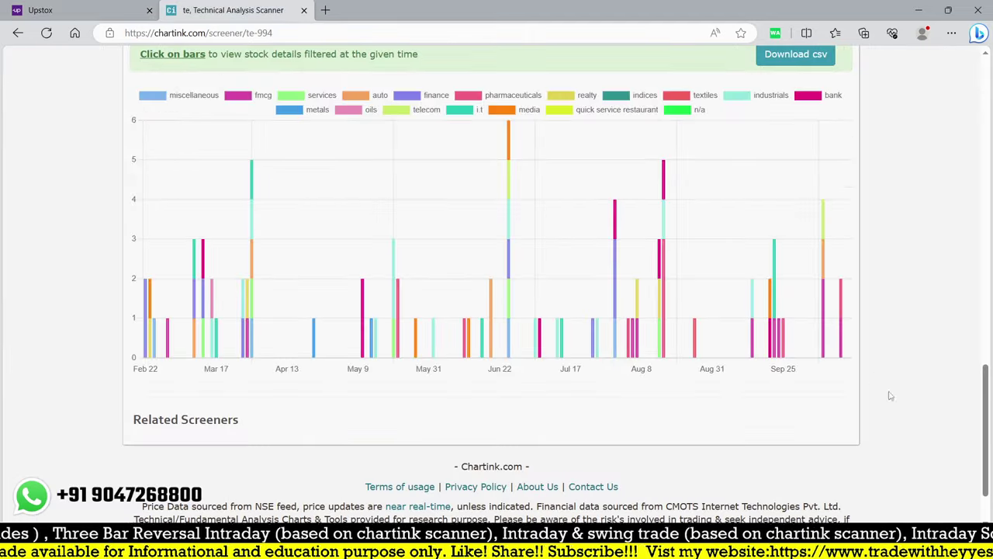
{"action": "left_click", "coordinate": [775, 343]}
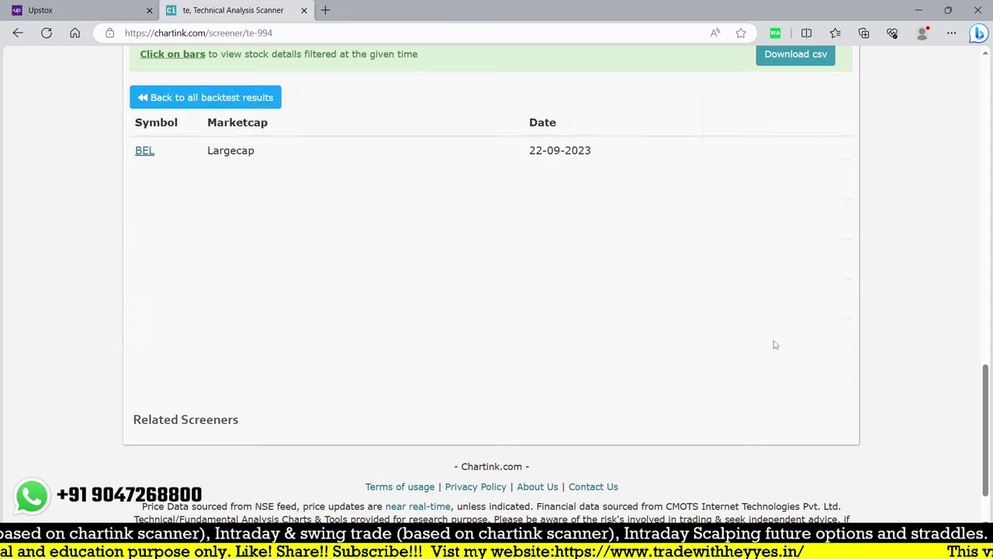
{"action": "left_click", "coordinate": [116, 9]}
{"action": "left_click", "coordinate": [221, 244]}
{"action": "type", "text": "bel"}
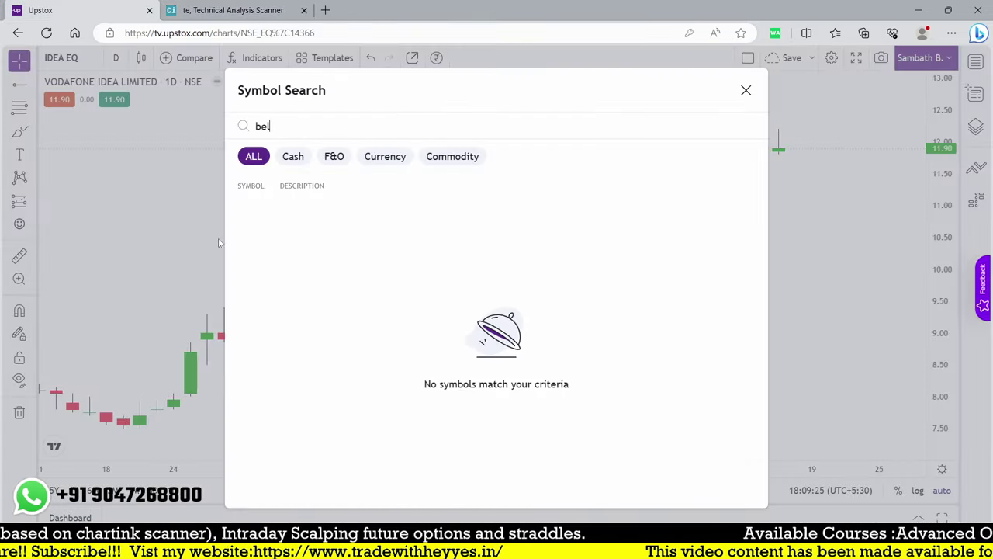
{"action": "key", "text": "Return"}
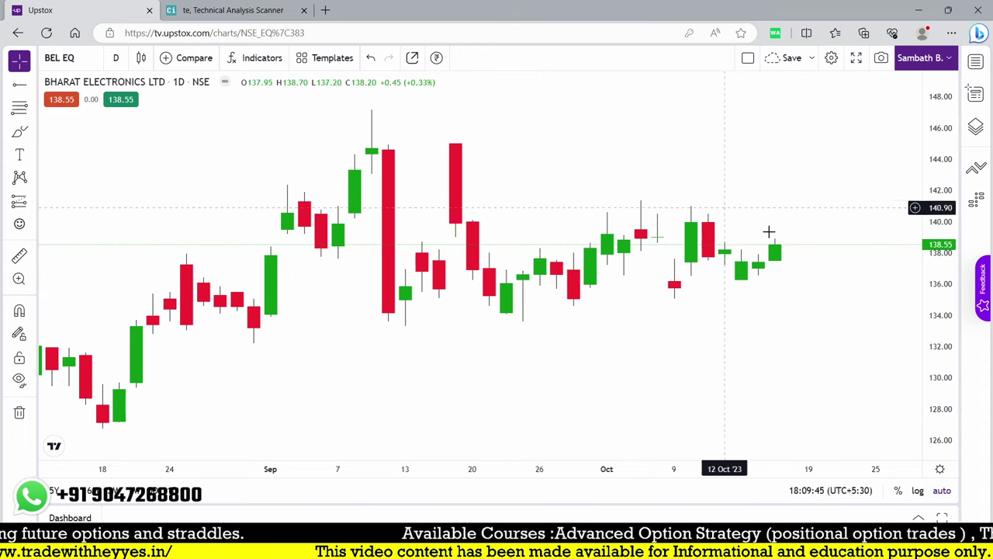
Measure the BEL price move from the 22 Sep candle's high to the 5 Oct candle's high
{"action": "left_click", "coordinate": [20, 256]}
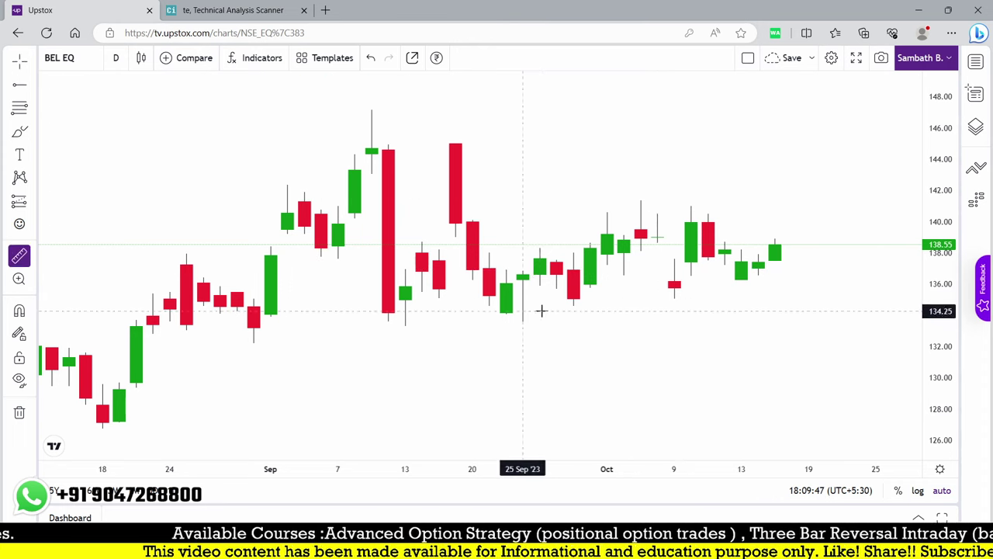
{"action": "left_click", "coordinate": [507, 269]}
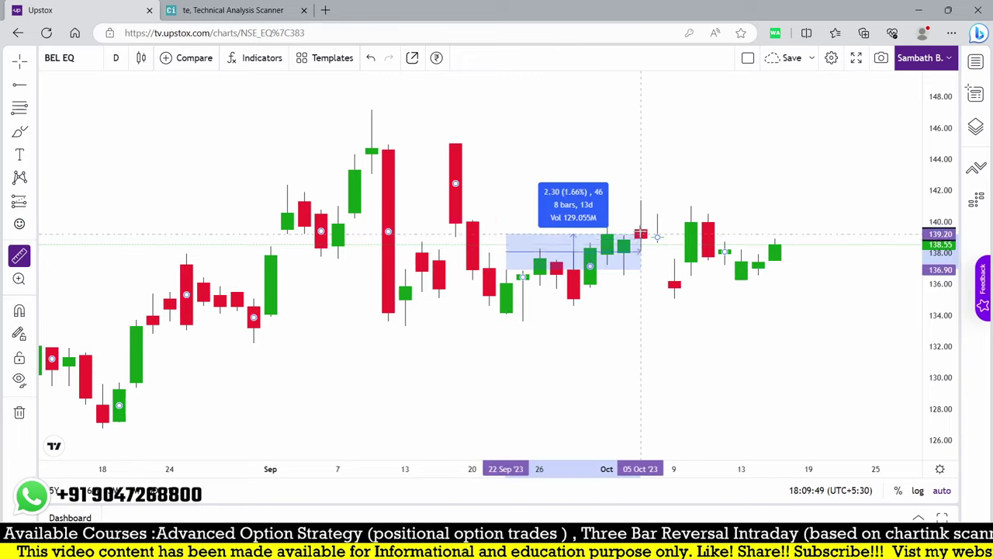
{"action": "left_click", "coordinate": [646, 200]}
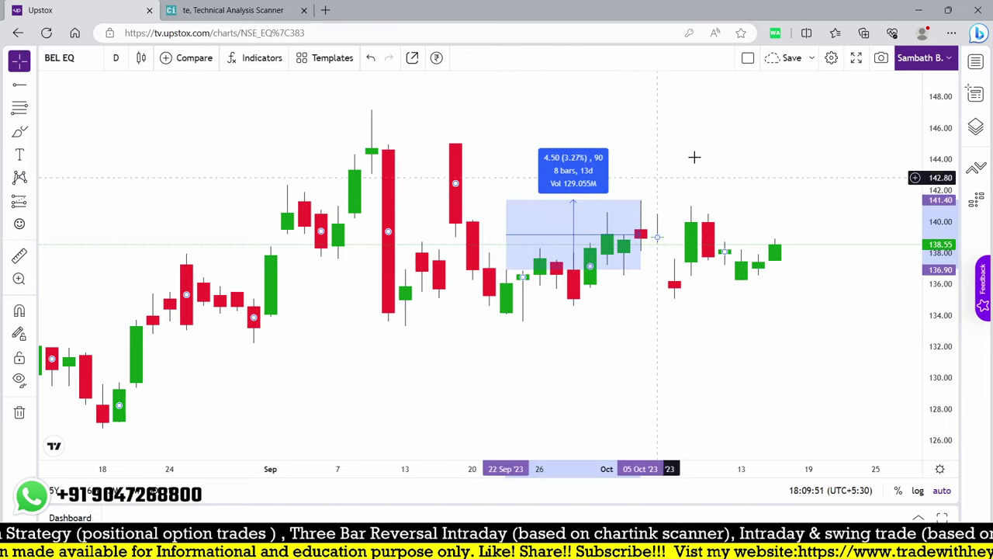
Open the 14-08-2023 stock list in the Chartink backtest, bring up the CONCOR chart in Upstox and recheck the signal date
{"action": "left_click", "coordinate": [221, 9]}
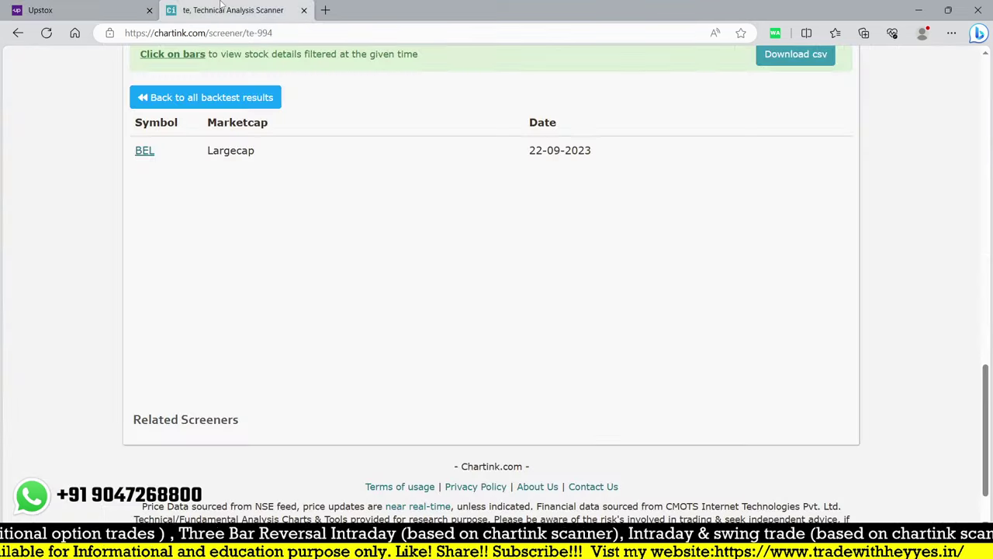
{"action": "left_click", "coordinate": [166, 99]}
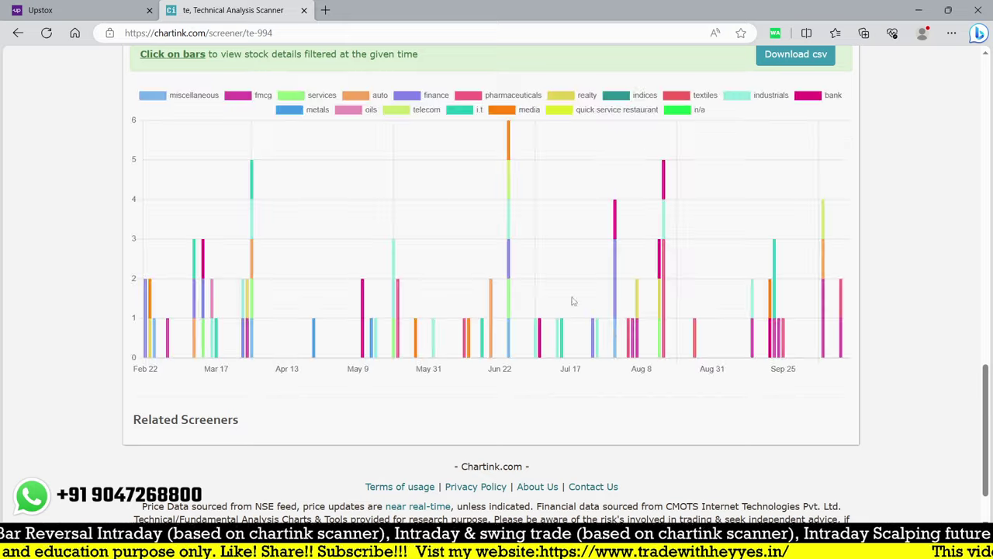
{"action": "left_click", "coordinate": [659, 274]}
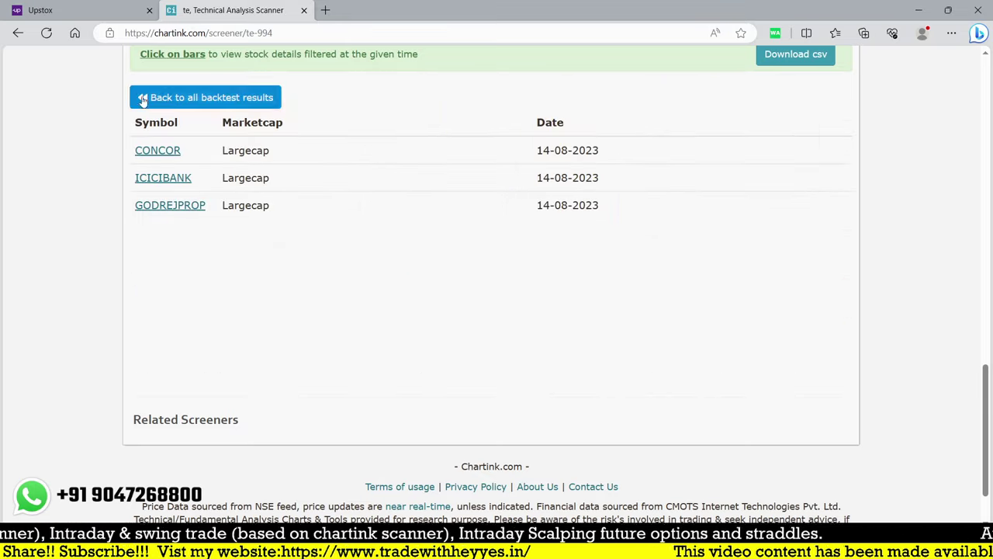
{"action": "left_click", "coordinate": [85, 9]}
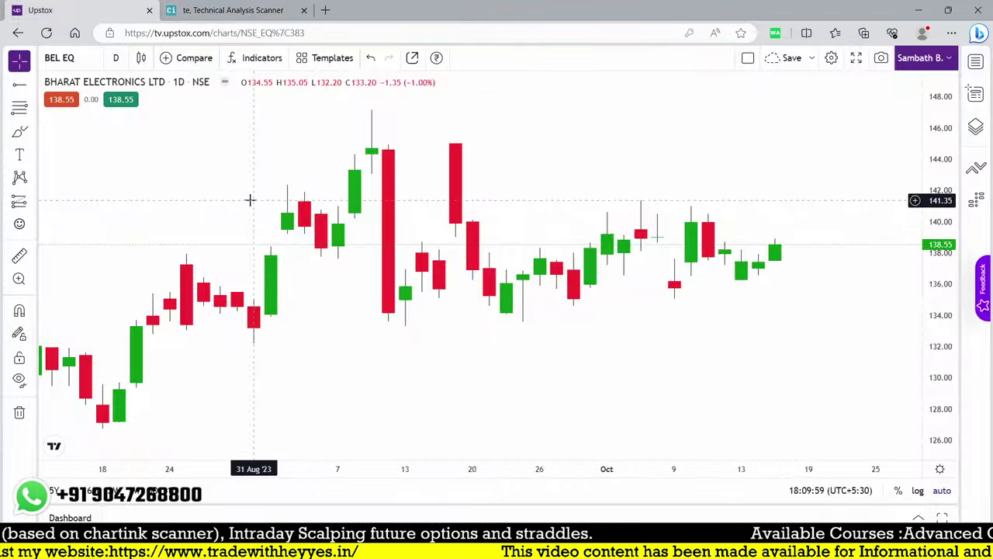
{"action": "type", "text": "con"}
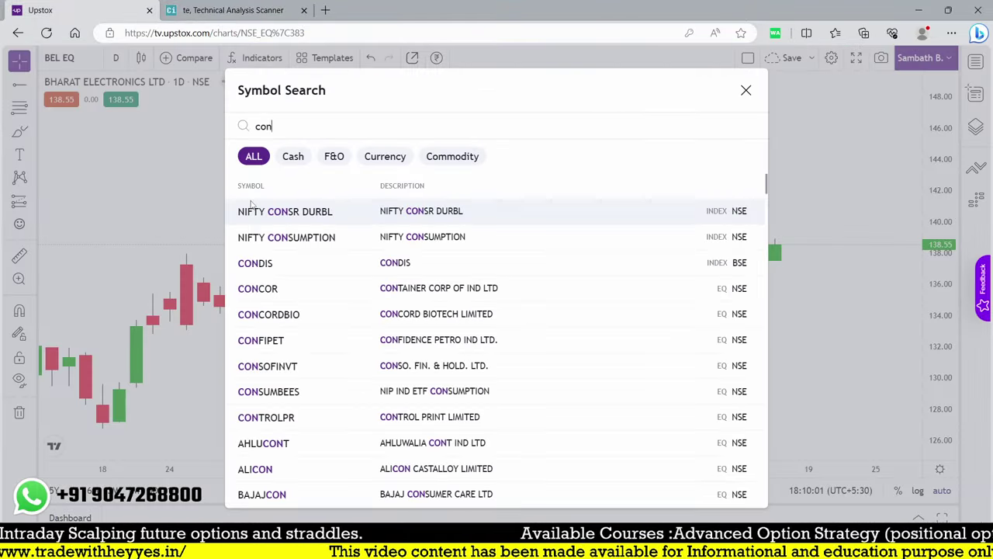
{"action": "type", "text": "cor"}
{"action": "left_click", "coordinate": [250, 208]}
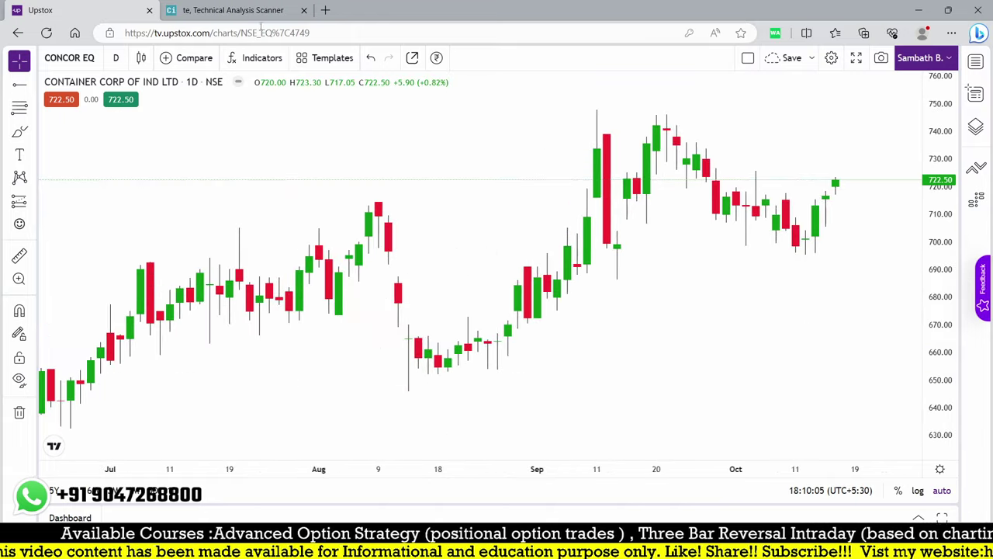
{"action": "left_click", "coordinate": [229, 10]}
{"action": "left_click", "coordinate": [48, 10]}
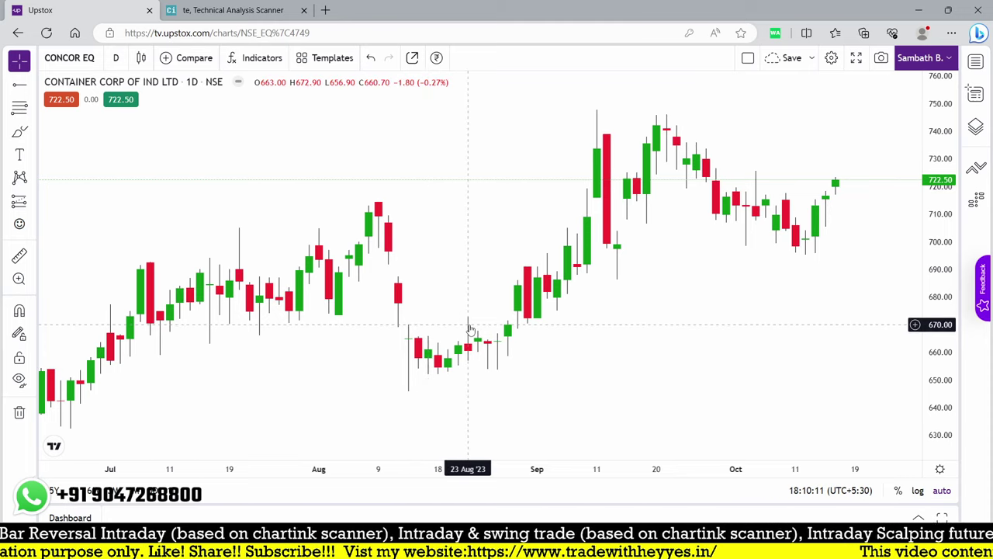
Check the second stock in the Chartink 14-08-2023 list and review the ICICIBANK chart in Upstox against the signal date
{"action": "left_click", "coordinate": [233, 11]}
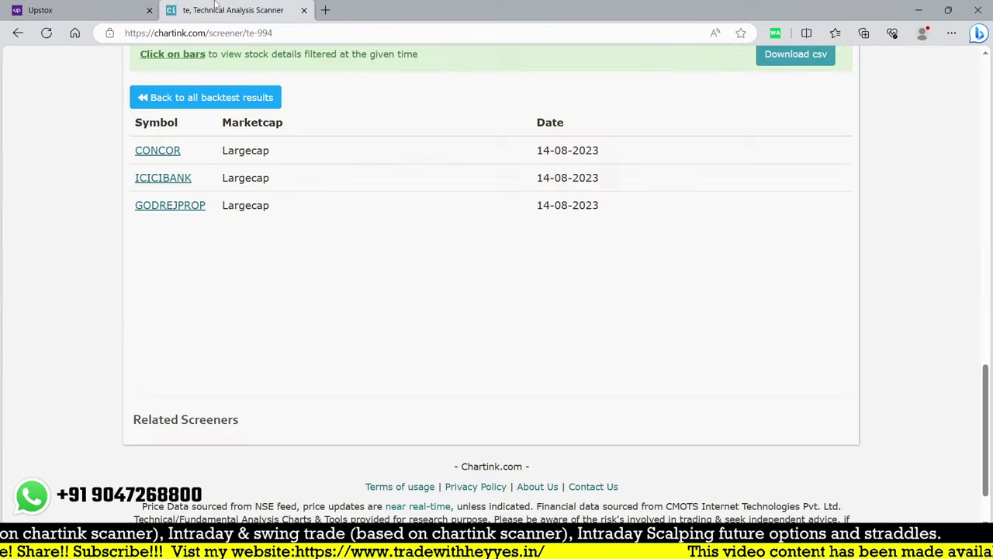
{"action": "left_click", "coordinate": [78, 7]}
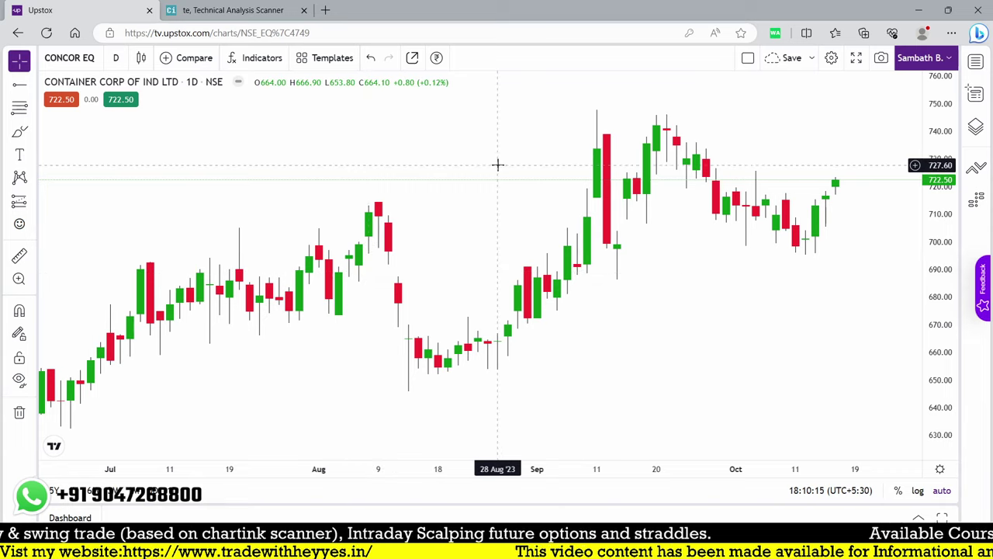
{"action": "type", "text": "icici"}
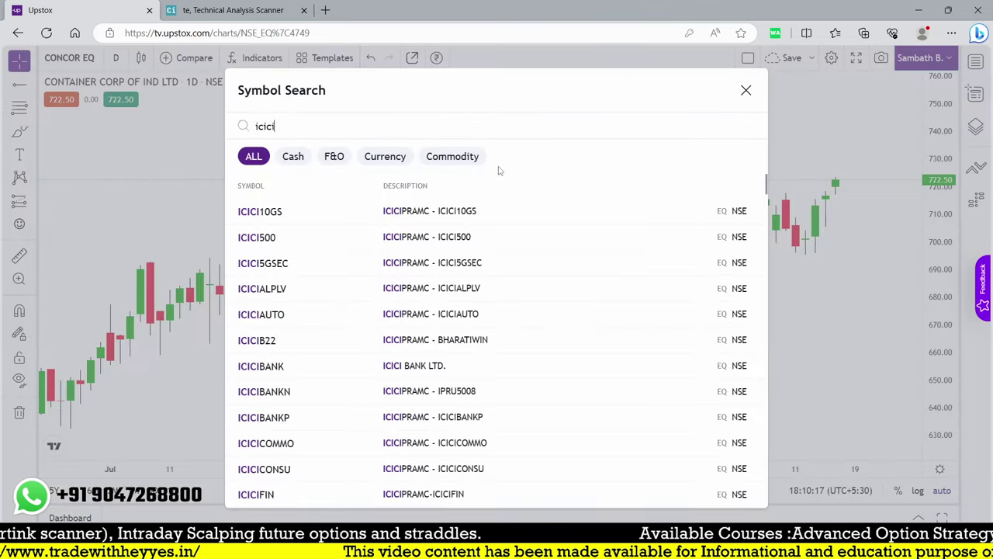
{"action": "type", "text": "b"}
{"action": "left_click", "coordinate": [338, 233]}
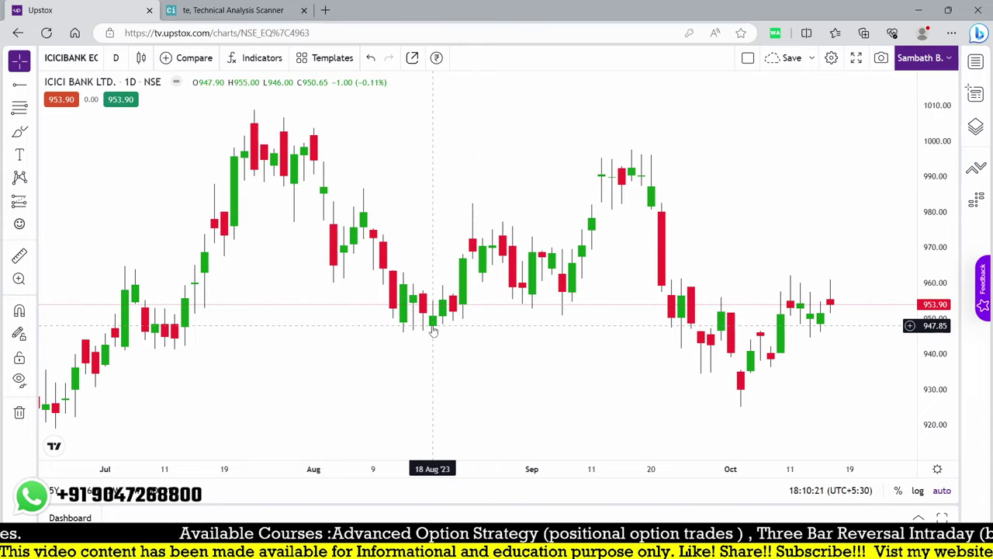
{"action": "left_click", "coordinate": [227, 6]}
{"action": "left_click", "coordinate": [75, 10]}
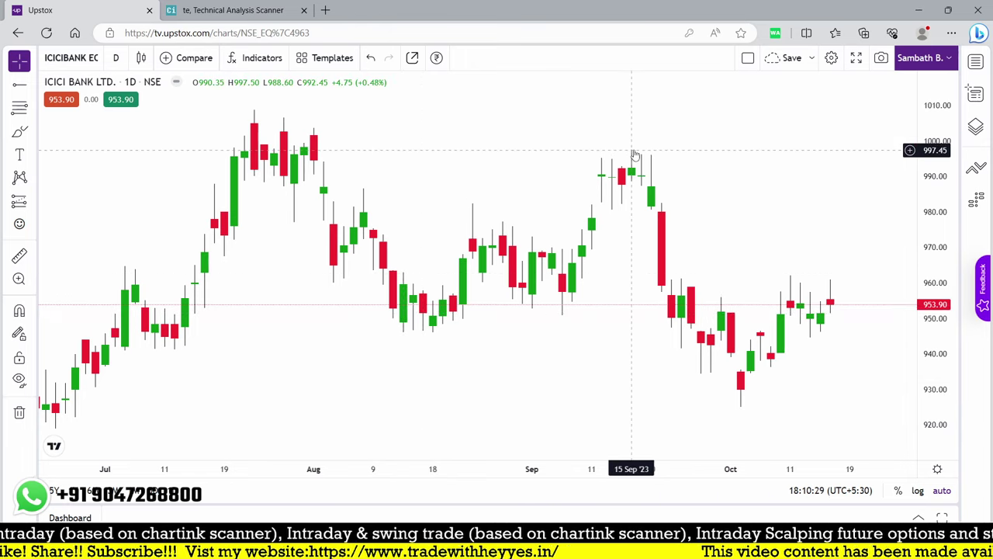
Check the third stock in the Chartink 14-08-2023 list and open the GODREJPROP chart in Upstox
{"action": "left_click", "coordinate": [215, 11]}
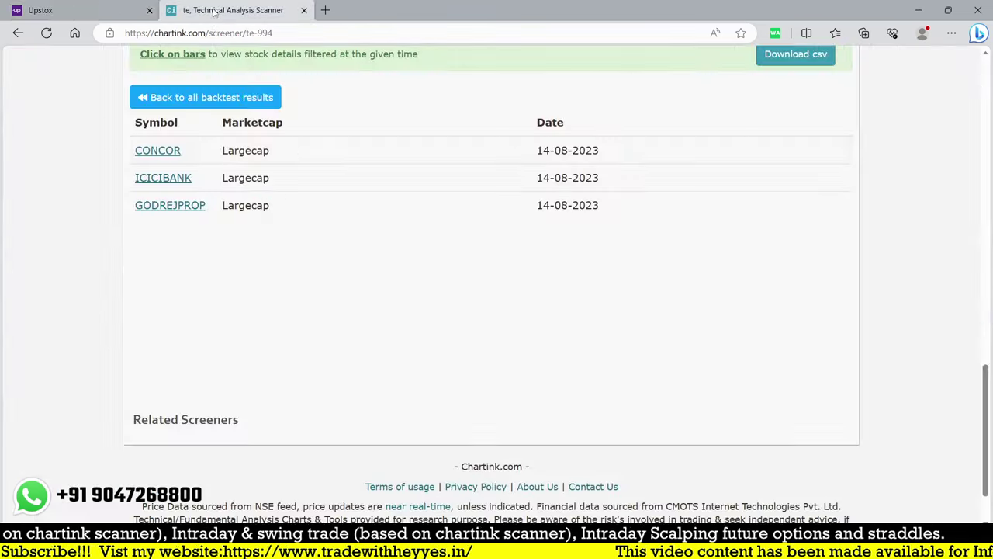
{"action": "left_click", "coordinate": [46, 10]}
{"action": "type", "text": "god"}
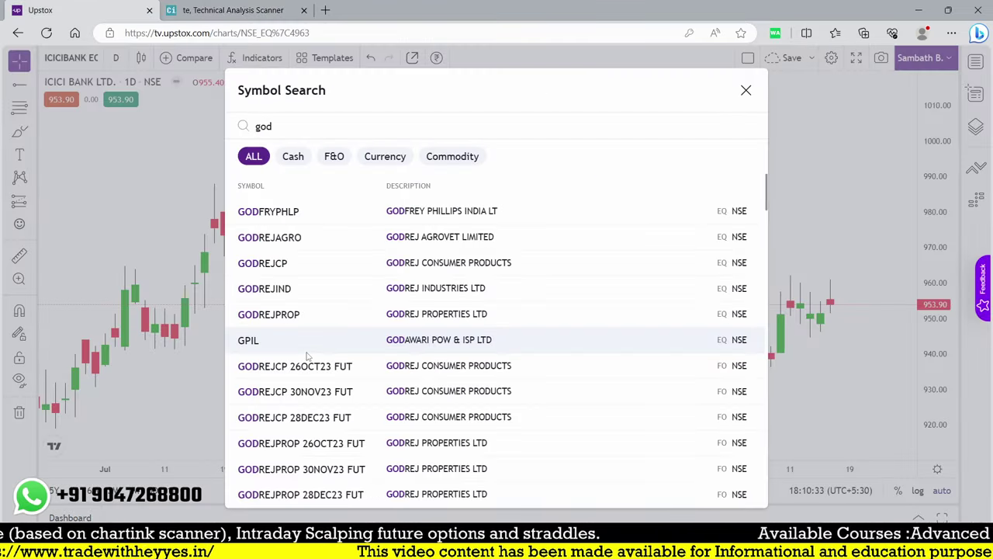
{"action": "key", "text": "Down"}
{"action": "key", "text": "Down"}
{"action": "key", "text": "Down"}
{"action": "key", "text": "Down"}
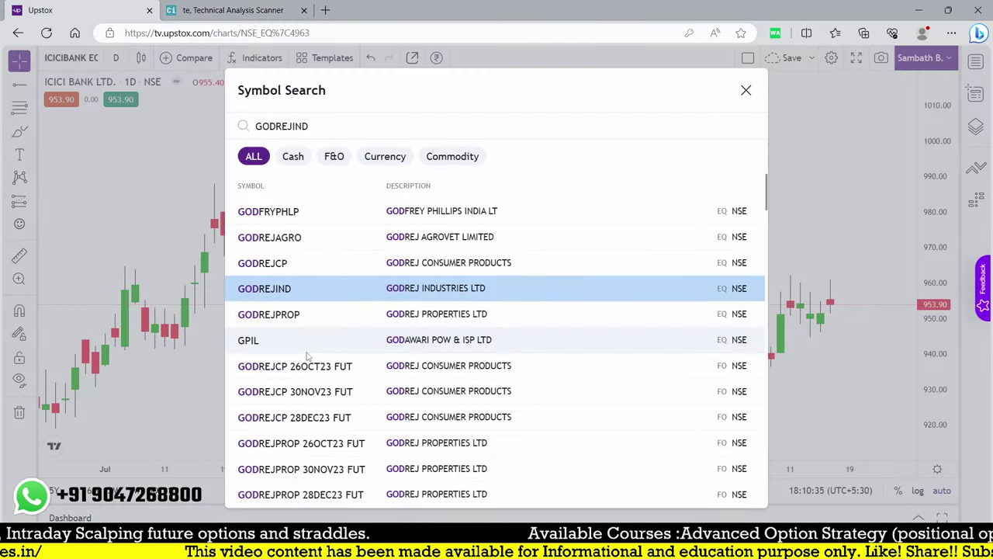
{"action": "key", "text": "Down"}
{"action": "key", "text": "Return"}
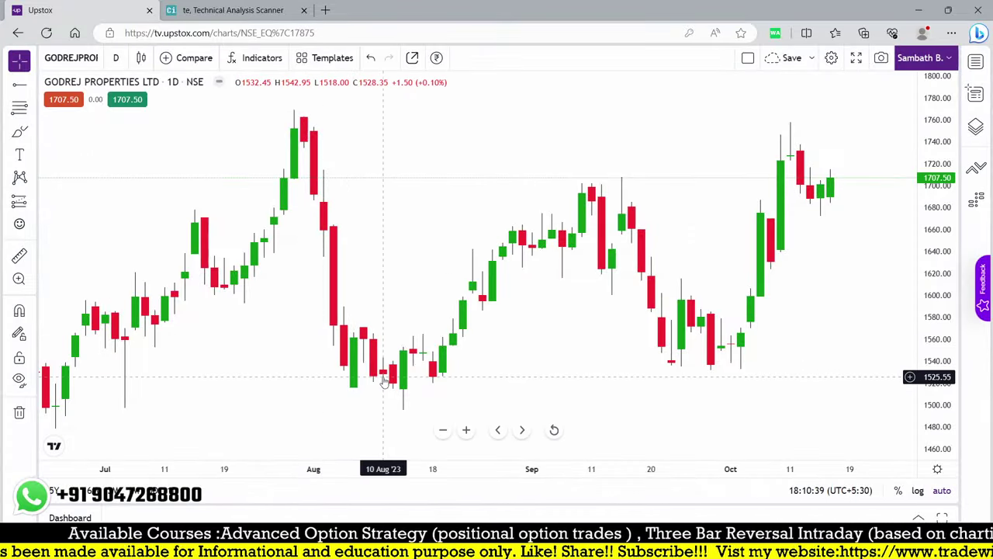
Measure the GODREJPROP price move from the 7 Aug candle's high to the mid-September swing high at 15 Sep, then clear the measurement
{"action": "left_click", "coordinate": [19, 255]}
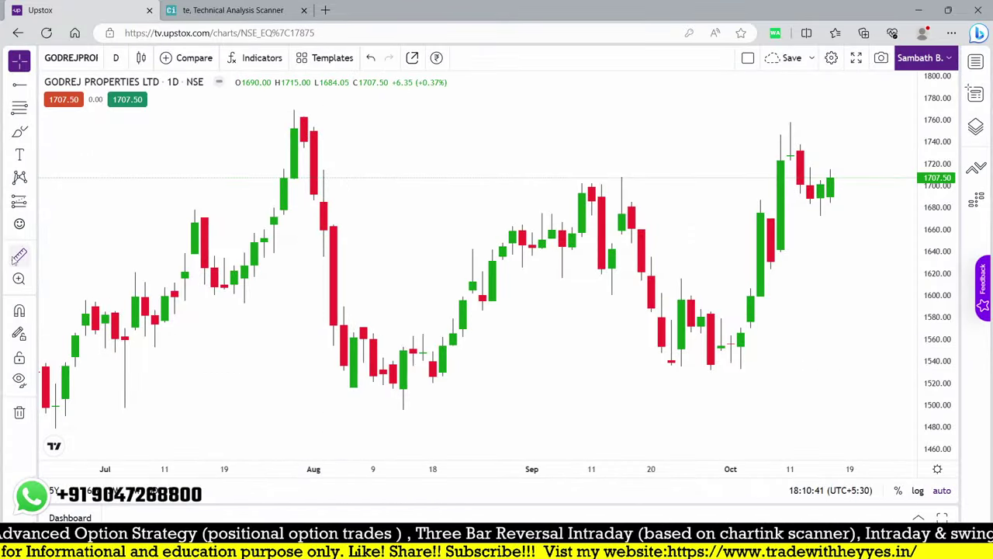
{"action": "left_click", "coordinate": [353, 333]}
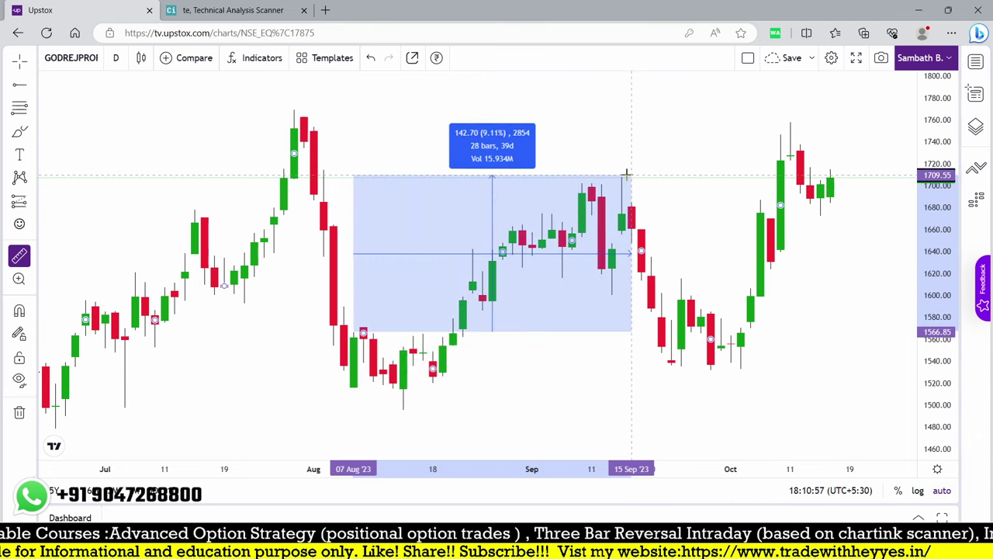
{"action": "left_click", "coordinate": [627, 174]}
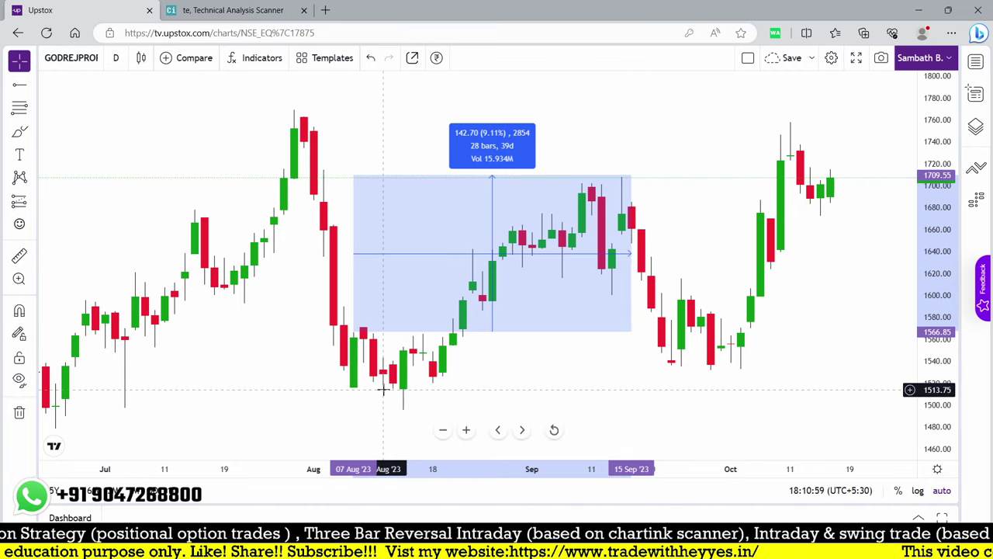
{"action": "left_click", "coordinate": [368, 141]}
Open the 05-07-2023 stock list in the Chartink backtest and examine the JKCEMENT candles from April to September in Upstox
{"action": "key", "text": "ctrl+Tab"}
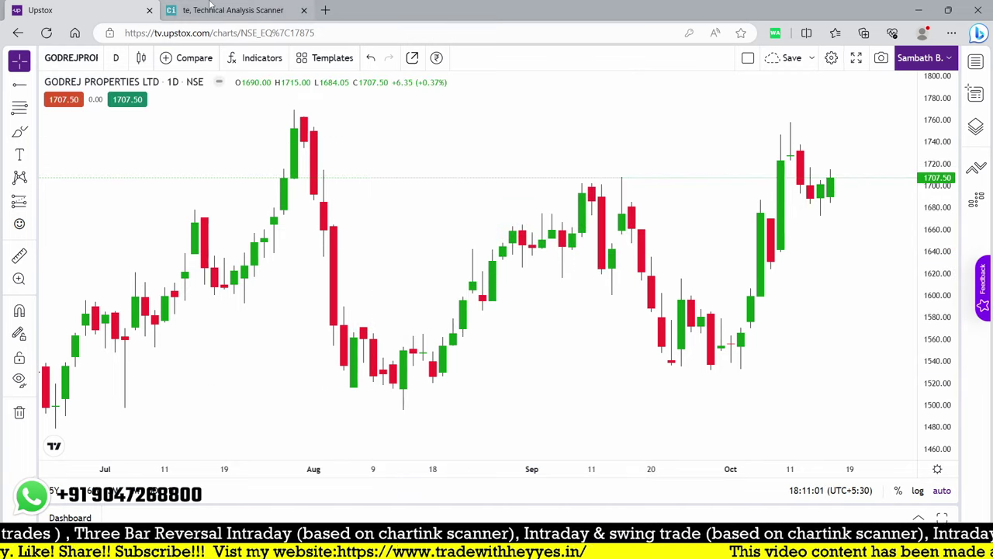
{"action": "left_click", "coordinate": [206, 97]}
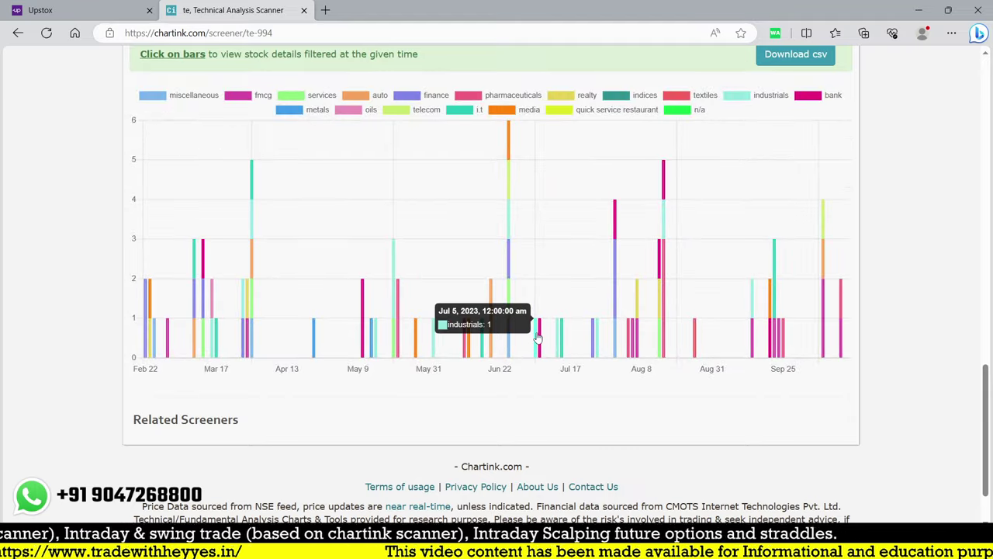
{"action": "left_click", "coordinate": [537, 338]}
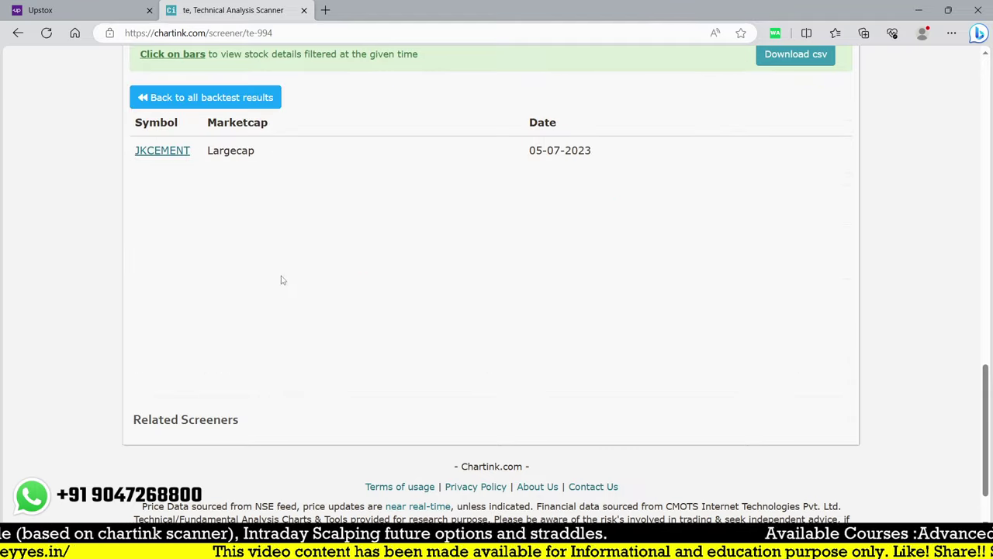
{"action": "key", "text": "ctrl+1"}
{"action": "type", "text": "j"}
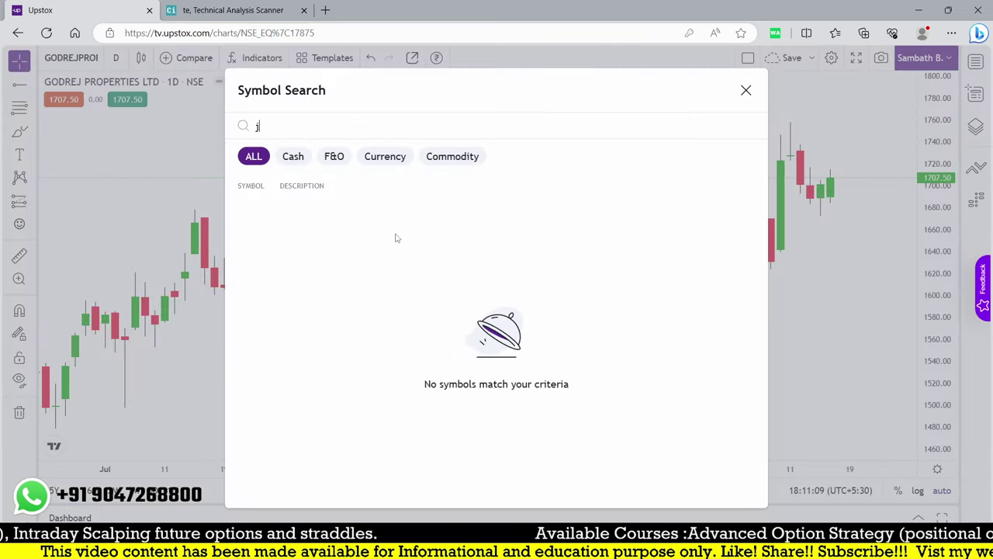
{"action": "type", "text": "kc"}
{"action": "left_click", "coordinate": [326, 211]}
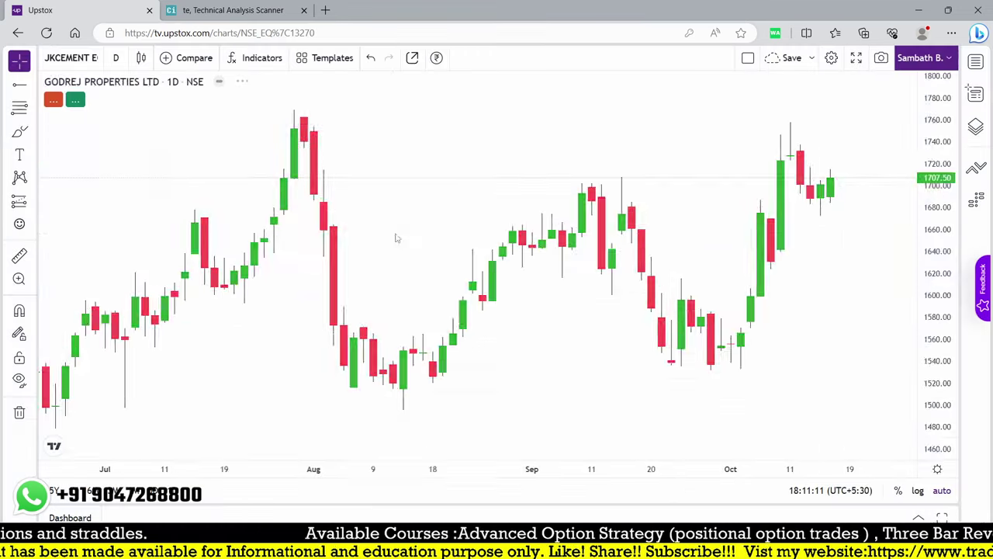
{"action": "left_click_drag", "start_coordinate": [436, 409], "coordinate": [777, 362]}
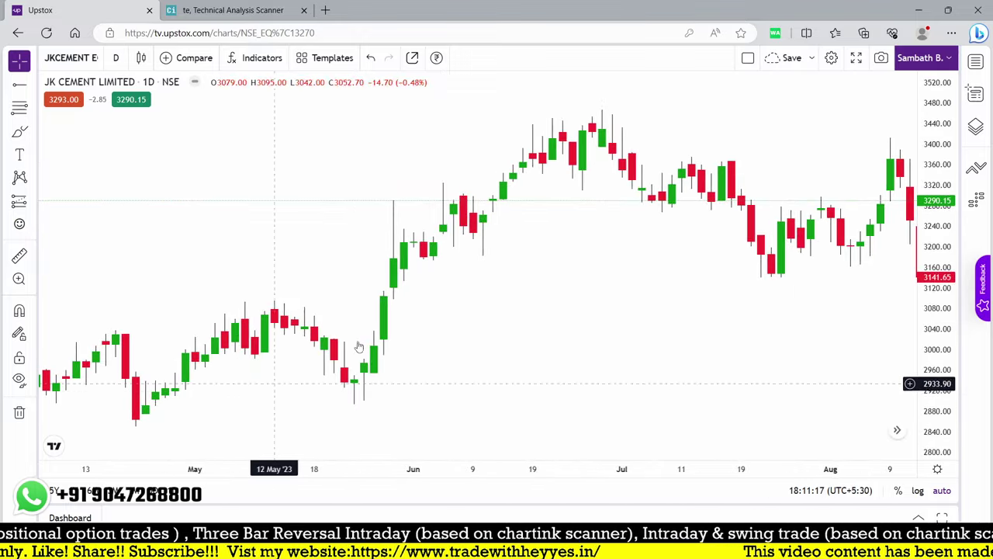
{"action": "left_click_drag", "start_coordinate": [625, 324], "coordinate": [541, 266]}
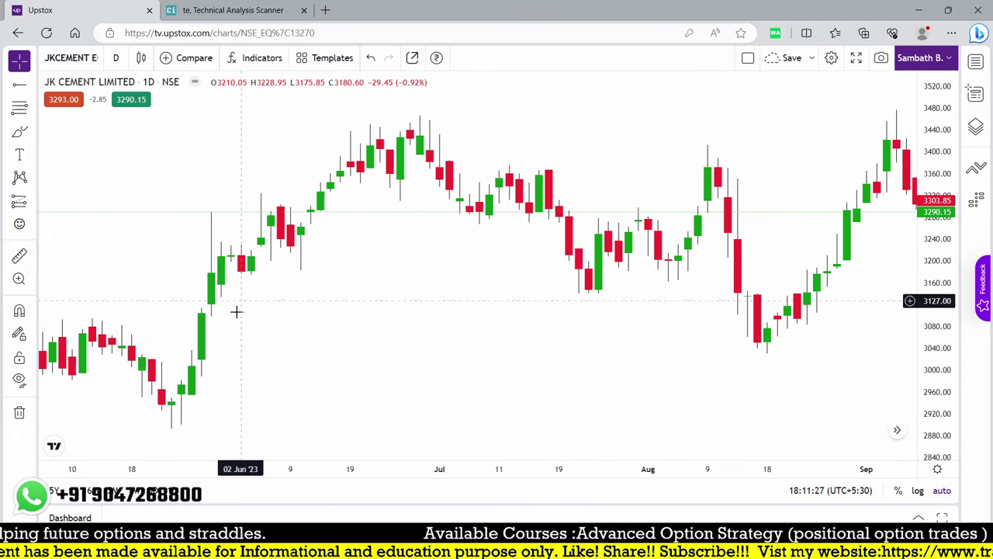
{"action": "scroll", "coordinate": [181, 372], "scroll_direction": "down", "scroll_amount": 3}
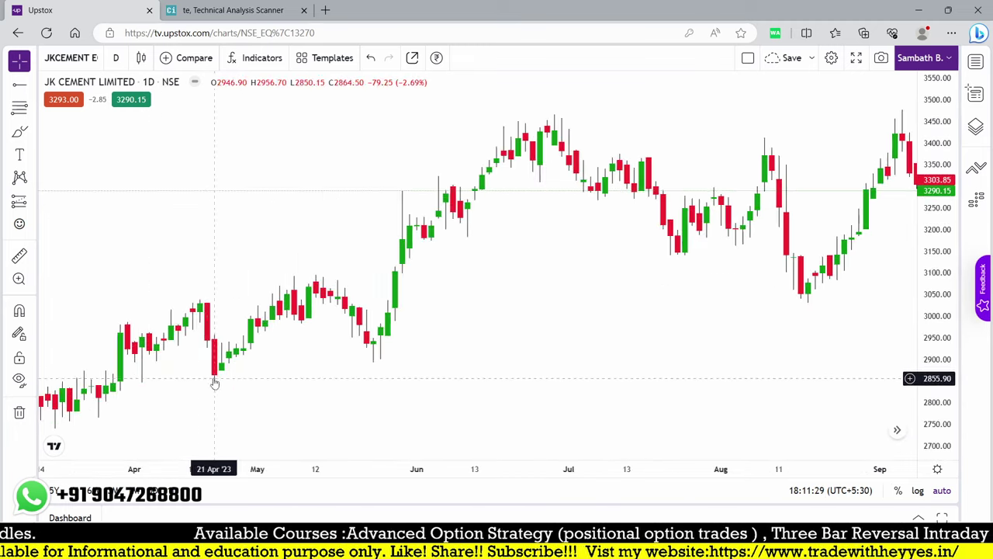
{"action": "scroll", "coordinate": [308, 428], "scroll_direction": "up", "scroll_amount": 1}
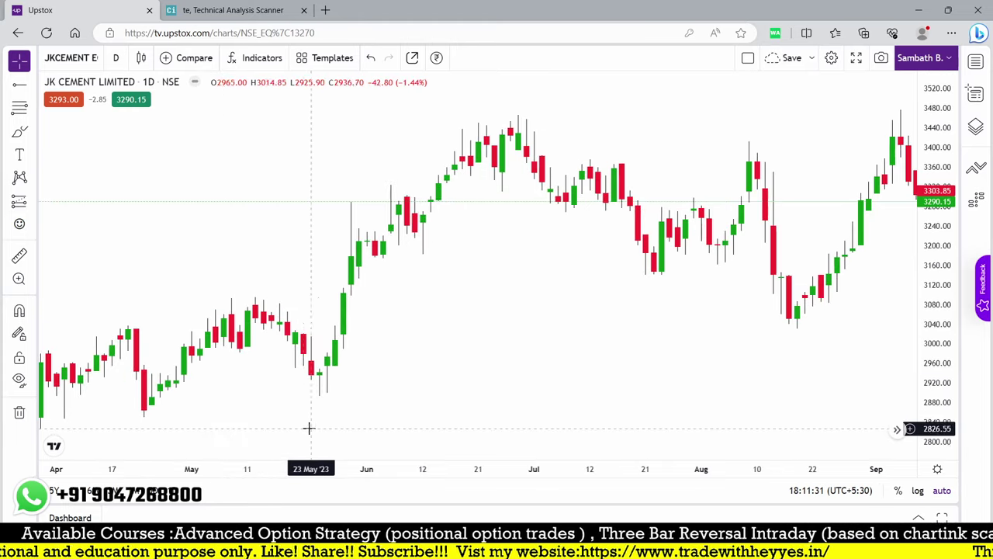
Open the 07-08-2023 stock list in the Chartink backtest and bring up the ITC chart in Upstox
{"action": "left_click", "coordinate": [239, 6]}
{"action": "scroll", "coordinate": [384, 259], "scroll_direction": "up", "scroll_amount": 3}
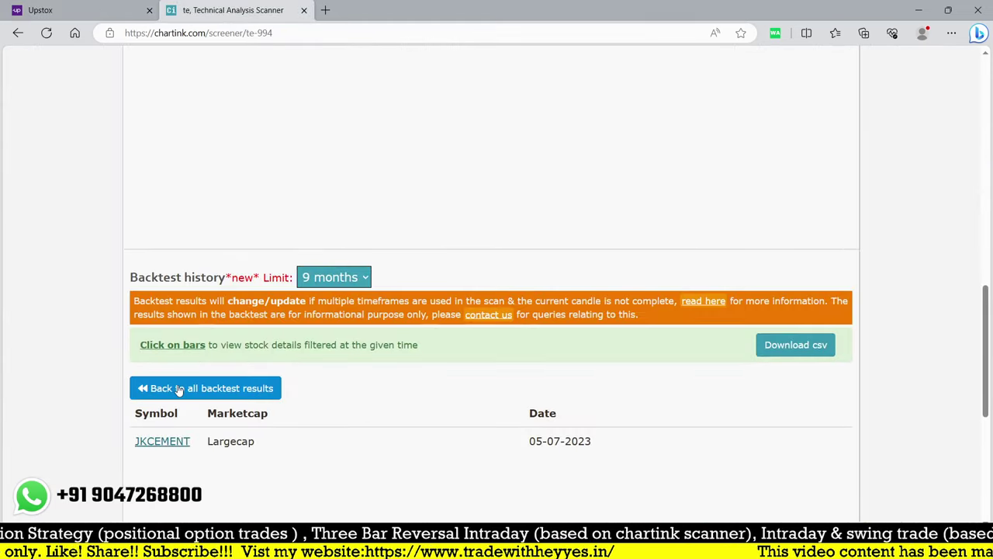
{"action": "left_click", "coordinate": [178, 388]}
{"action": "scroll", "coordinate": [361, 365], "scroll_direction": "down", "scroll_amount": 4}
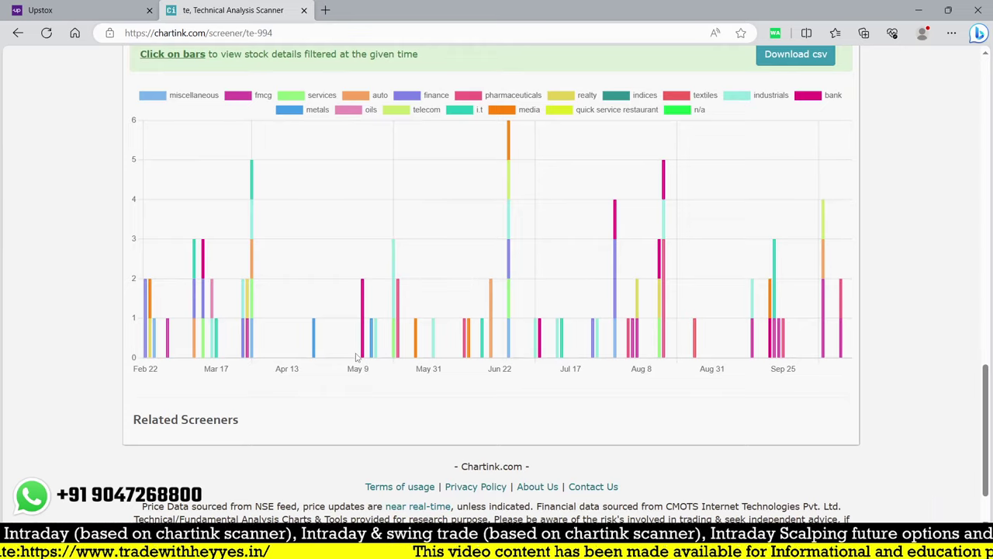
{"action": "left_click", "coordinate": [639, 304]}
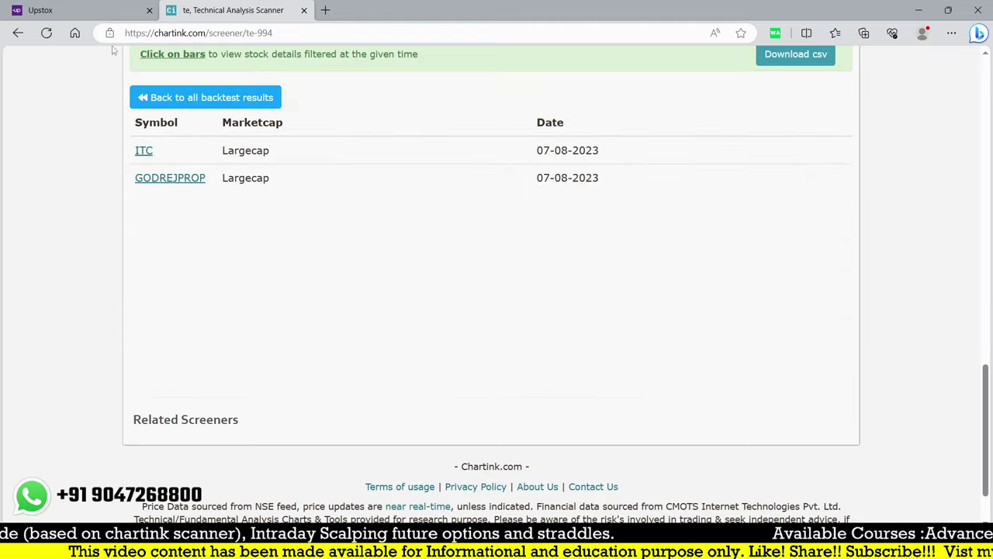
{"action": "left_click", "coordinate": [47, 10]}
{"action": "type", "text": "ITC"}
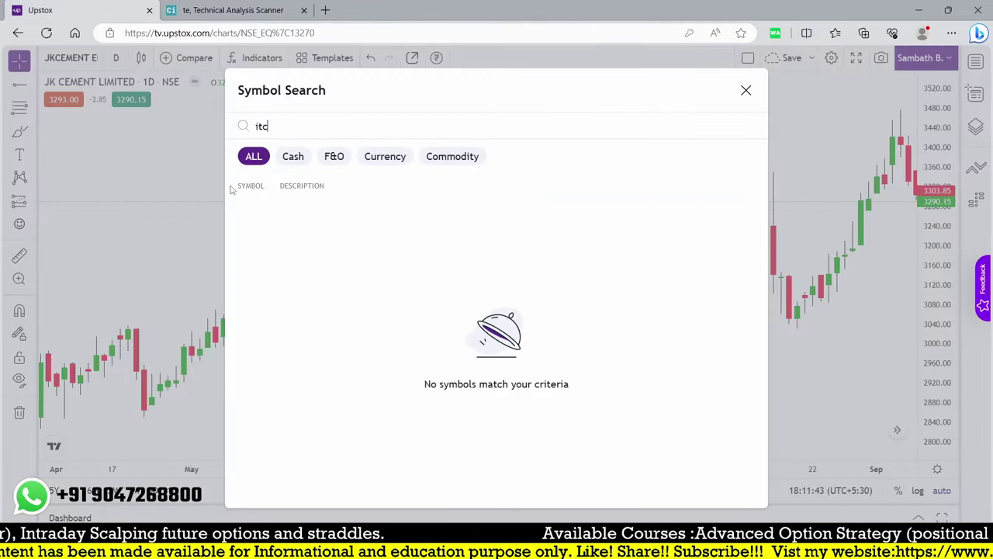
{"action": "key", "text": "Return"}
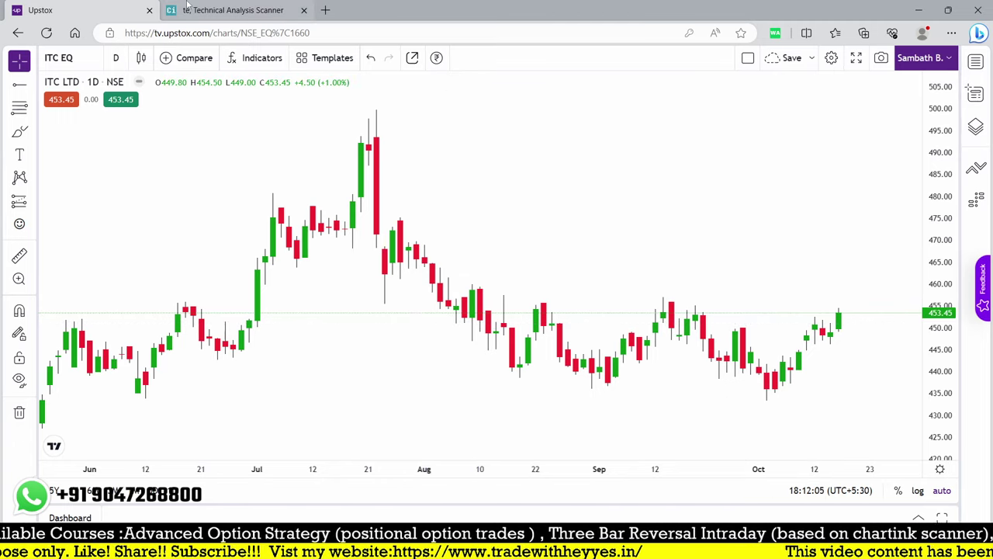
Search Upstox symbols for "god" and open the GODREJPROP (Godrej Properties) equity chart
{"action": "left_click", "coordinate": [187, 6]}
{"action": "left_click", "coordinate": [77, 8]}
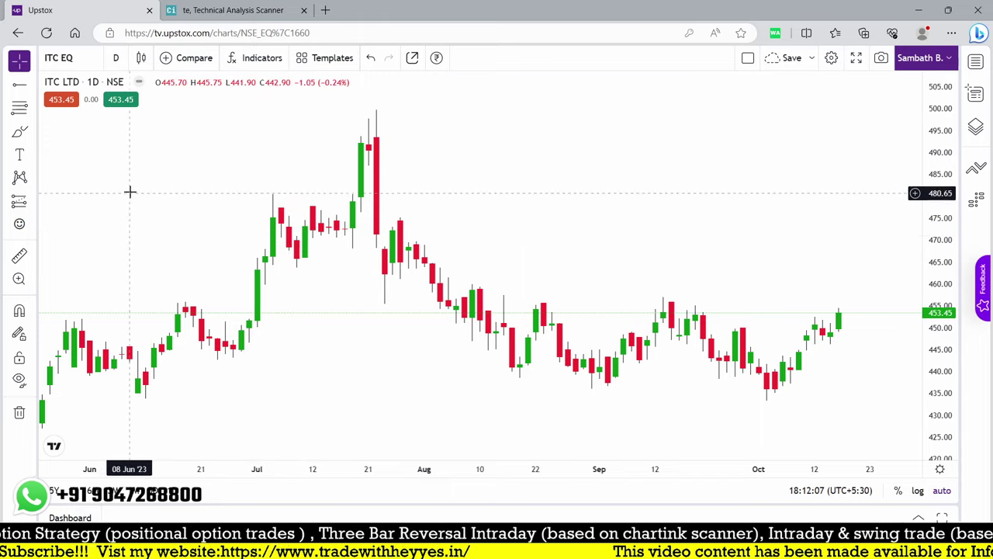
{"action": "type", "text": "god"}
{"action": "key", "text": "Down"}
{"action": "key", "text": "Down"}
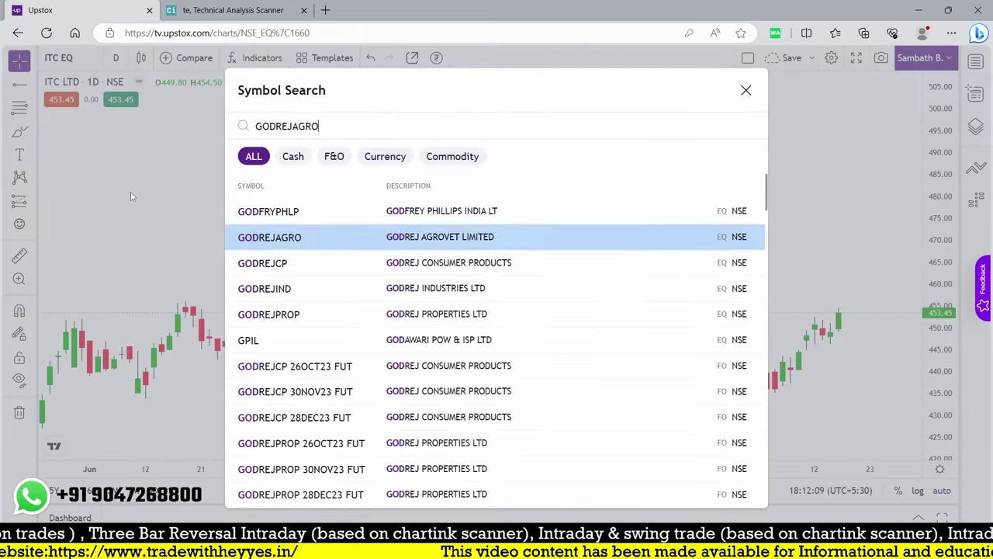
{"action": "key", "text": "Down"}
{"action": "key", "text": "Down"}
{"action": "key", "text": "Down"}
{"action": "key", "text": "Return"}
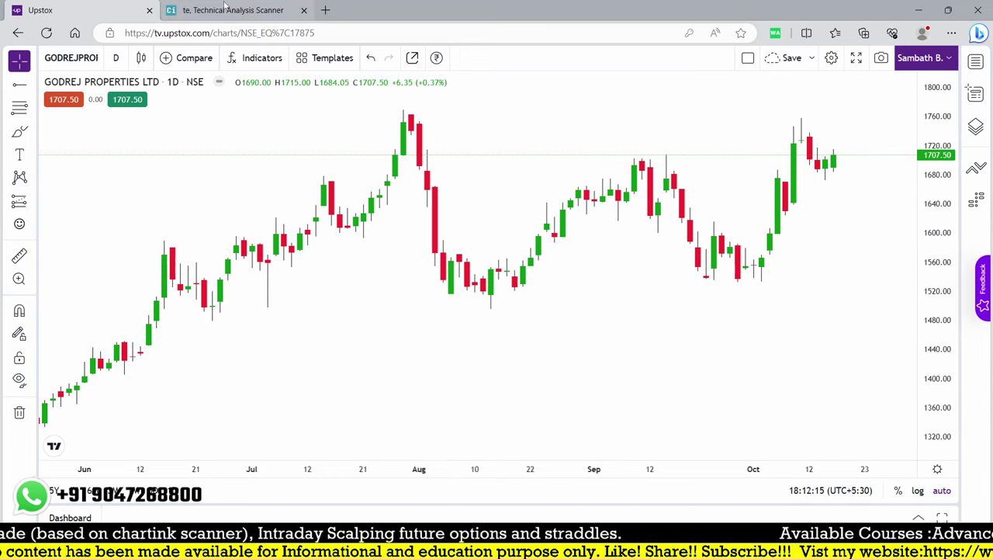
Open the 13-07-2023 stock list in the Chartink backtest and bring up the HCLTECH equity chart in Upstox
{"action": "left_click", "coordinate": [223, 9]}
{"action": "left_click", "coordinate": [147, 99]}
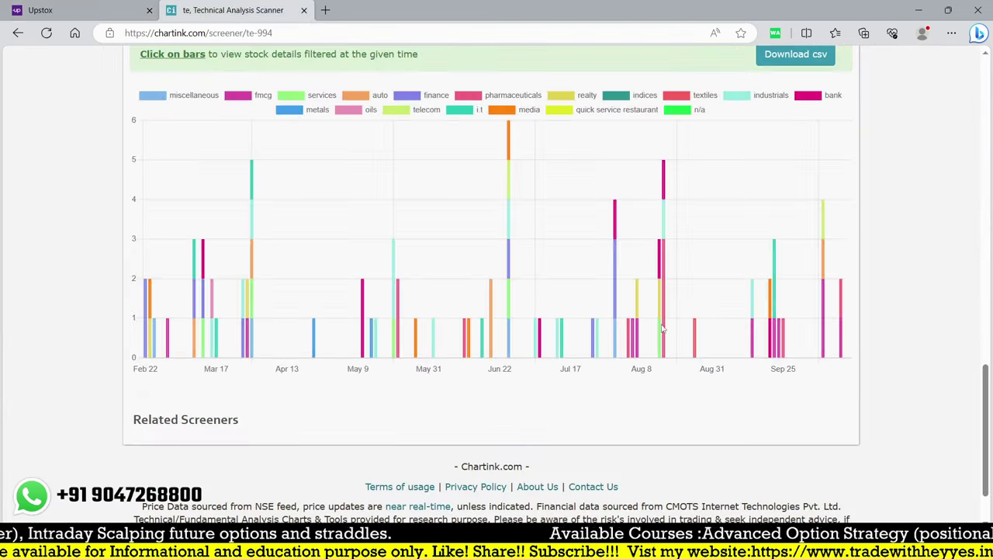
{"action": "left_click", "coordinate": [562, 338]}
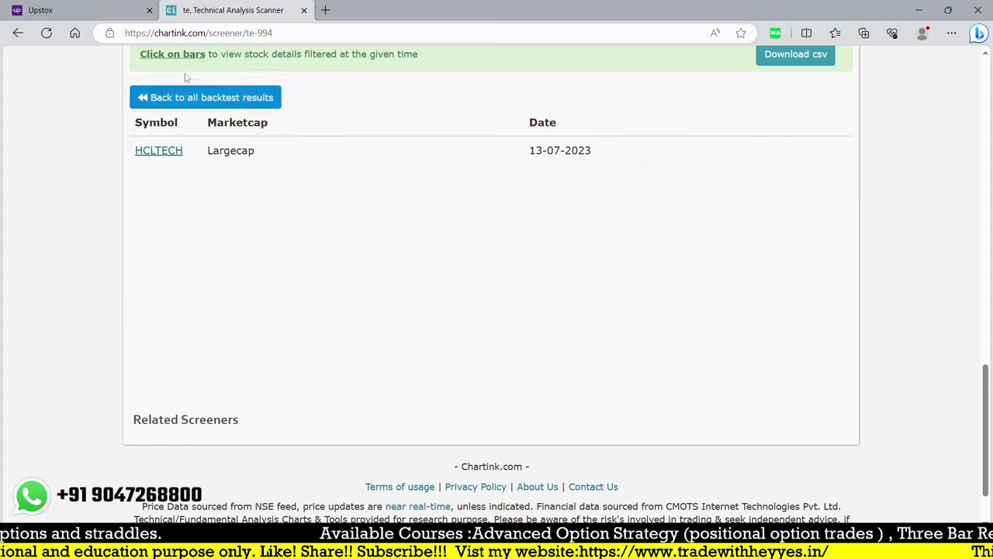
{"action": "left_click", "coordinate": [87, 9]}
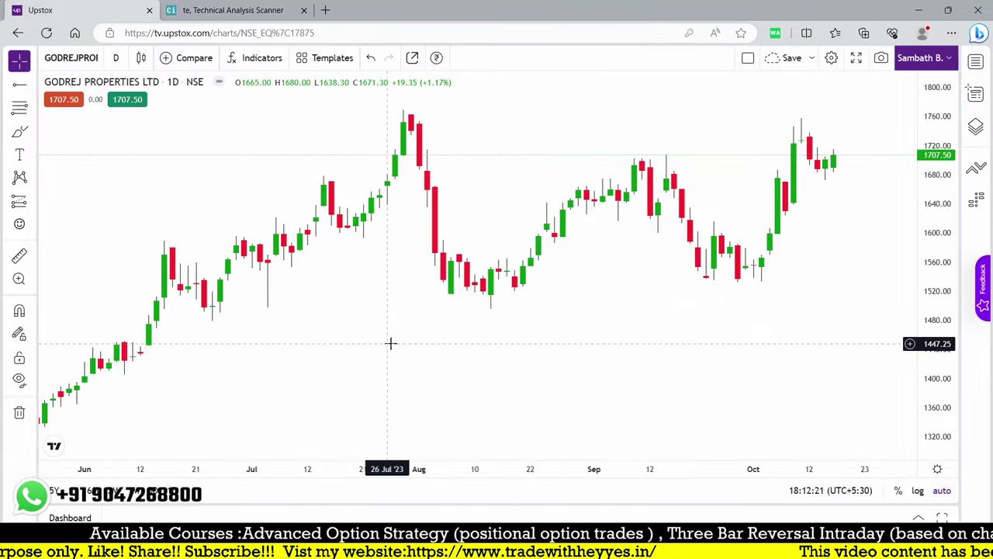
{"action": "type", "text": "hcltech"}
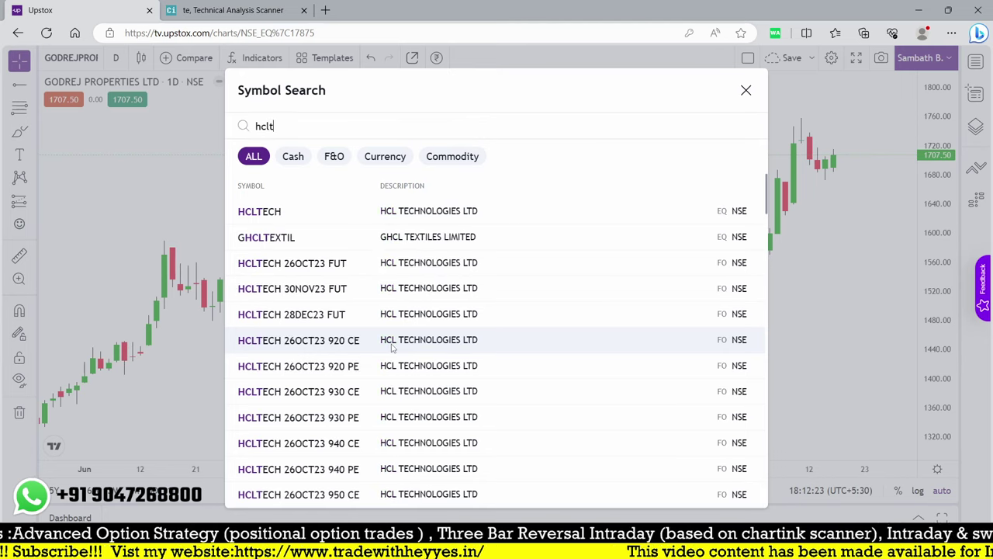
{"action": "key", "text": "Return"}
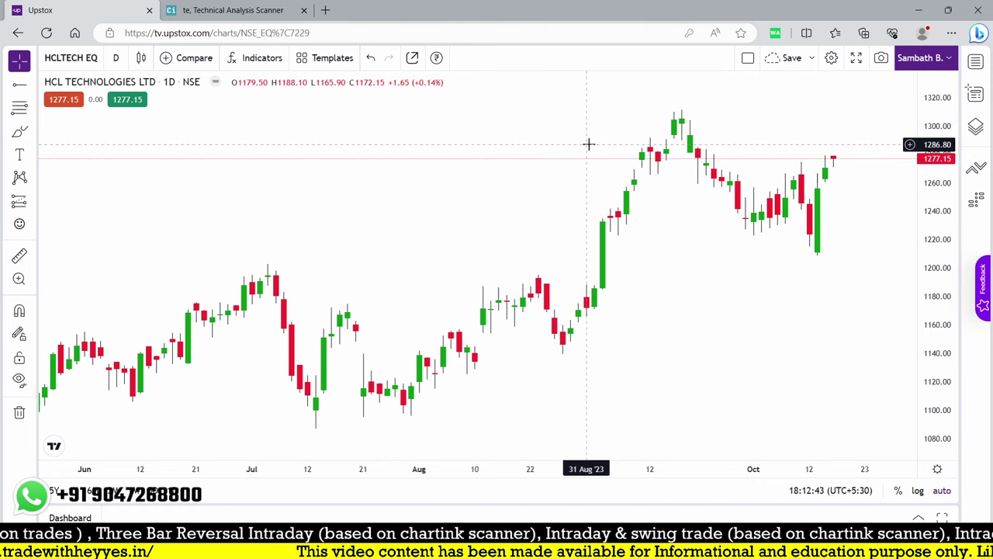
Switch to Chartink, review the scan's filter conditions and save the scan under the name "te"
{"action": "key", "text": "ctrl+Tab"}
{"action": "scroll", "coordinate": [601, 388], "scroll_direction": "up", "scroll_amount": 15}
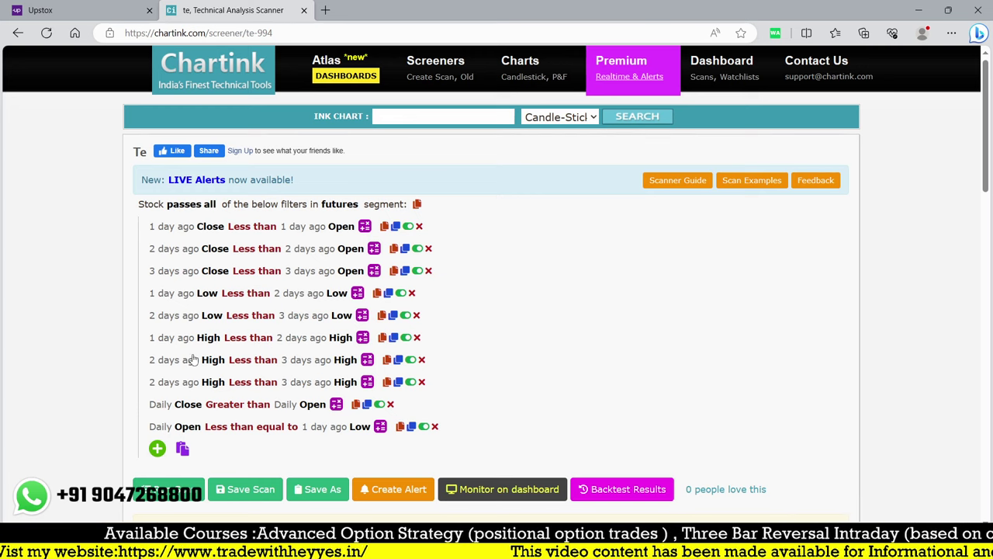
{"action": "left_click", "coordinate": [257, 500]}
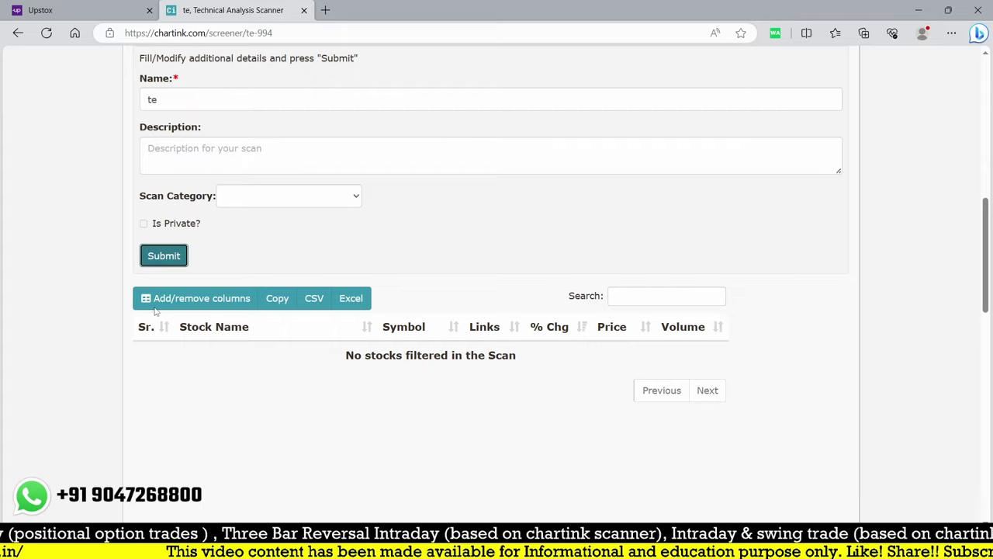
{"action": "left_click", "coordinate": [160, 262]}
{"action": "scroll", "coordinate": [199, 310], "scroll_direction": "up", "scroll_amount": 6}
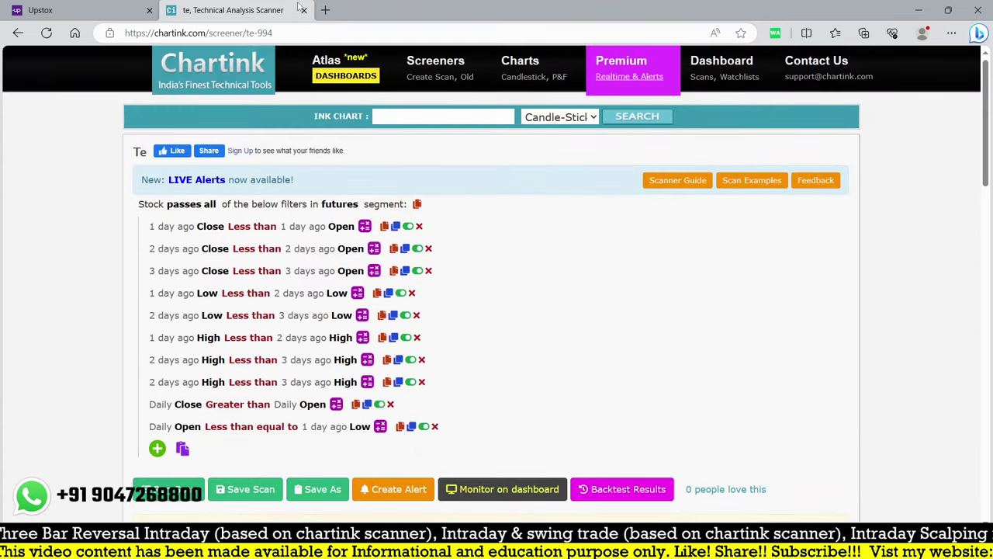